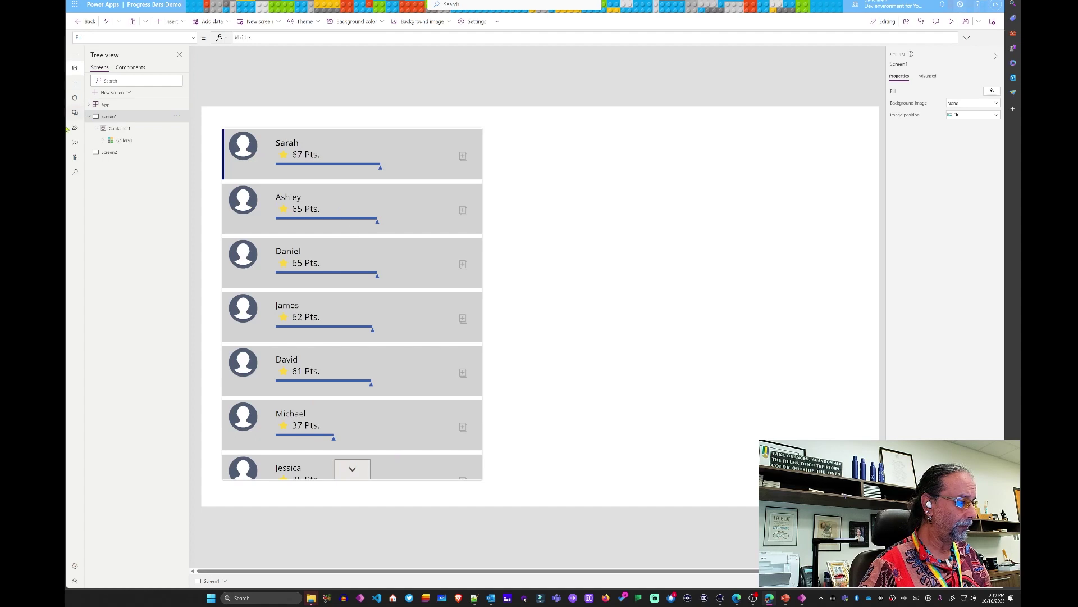
Step: Review the app's uploaded media and its connected data source, then return to the tree view
click(75, 115)
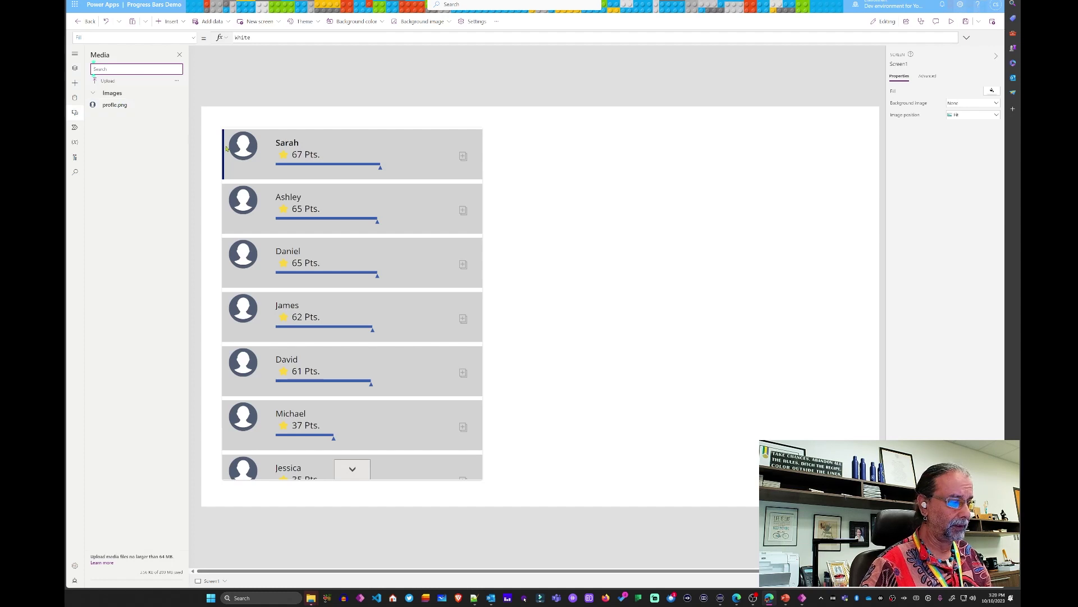
click(74, 98)
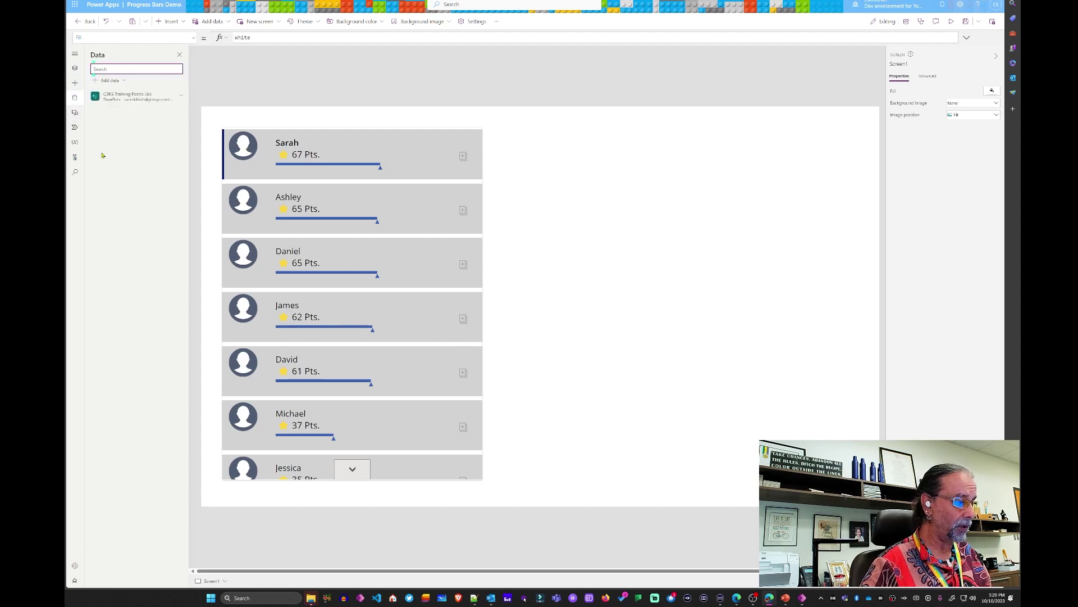
mouse_move(156, 100)
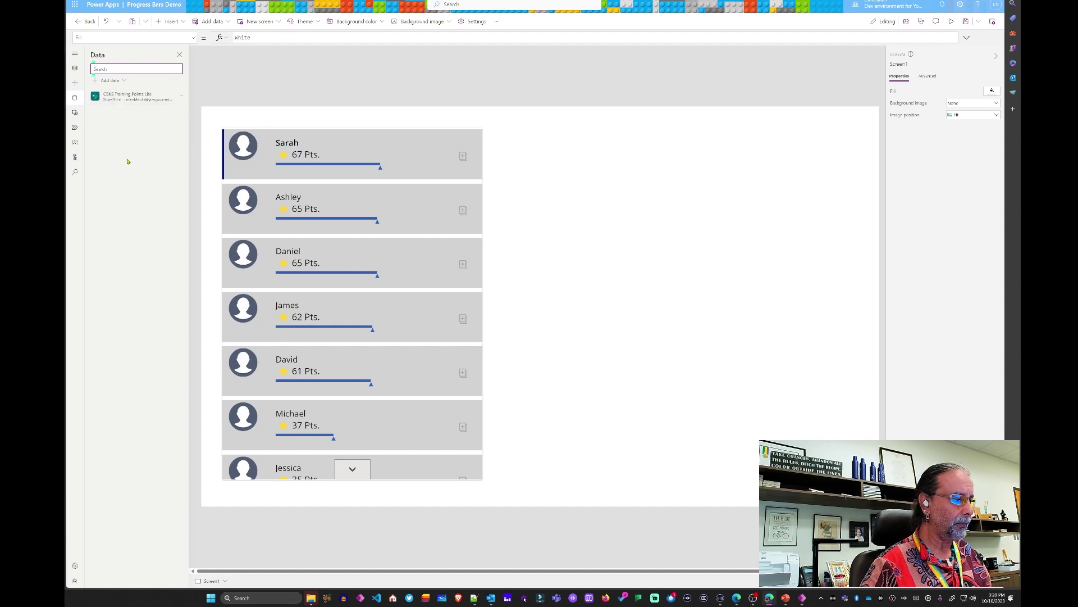
click(75, 68)
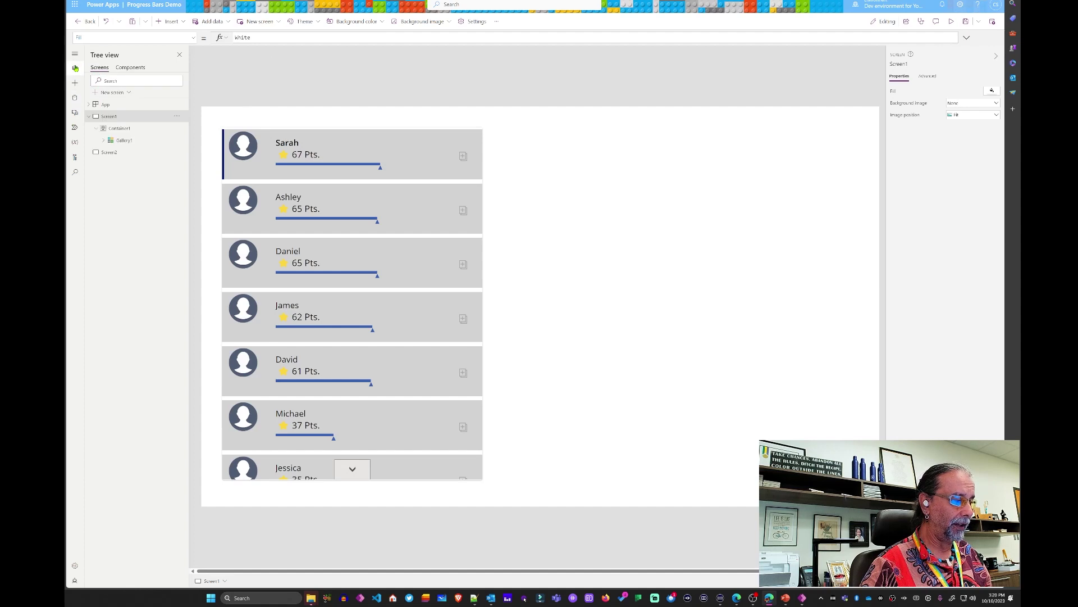
Step: Set the App object's OnStart formula to Set(var_TotalPoints,115)
click(110, 155)
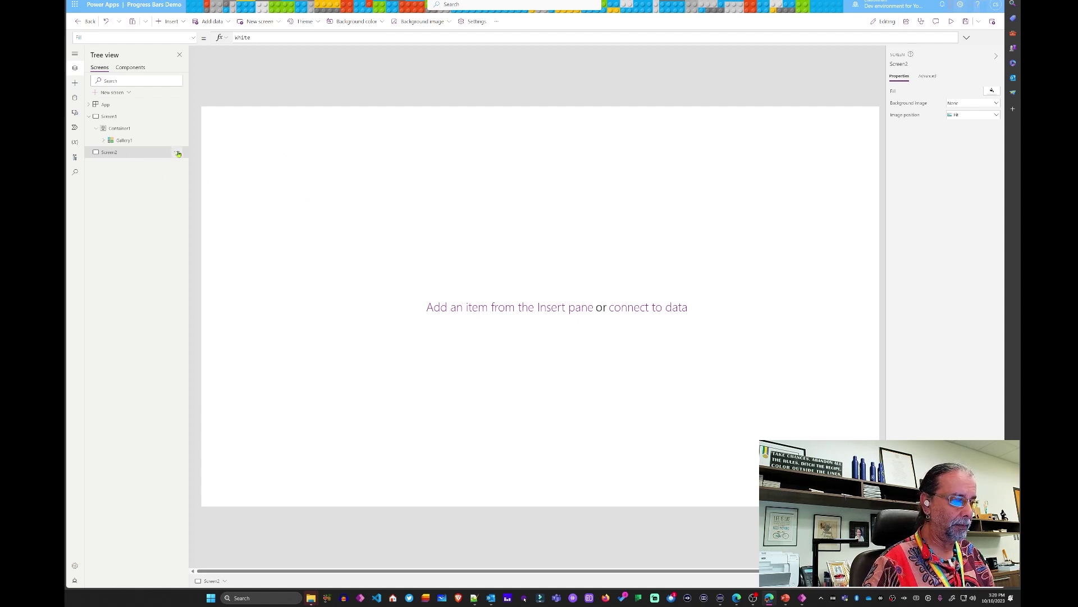
click(142, 109)
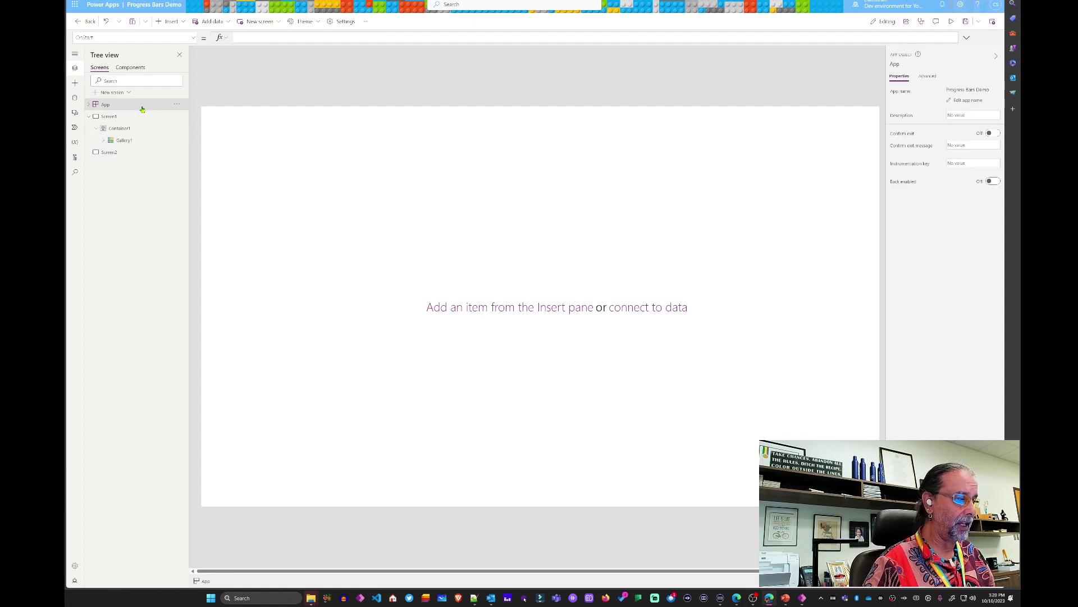
click(237, 38)
text(Set(var_TotalPoints,115))
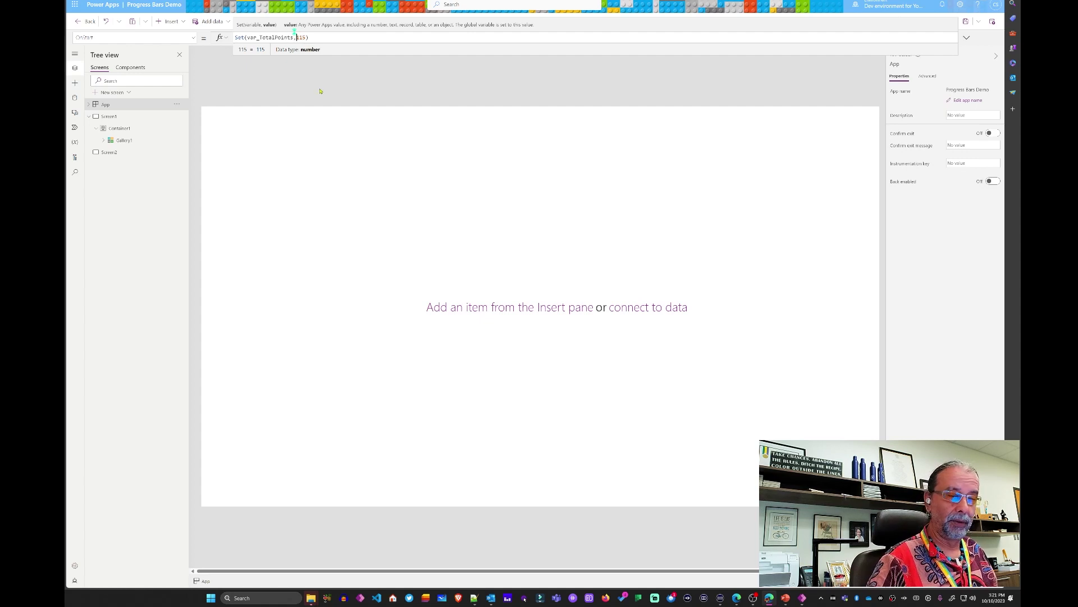
click(263, 78)
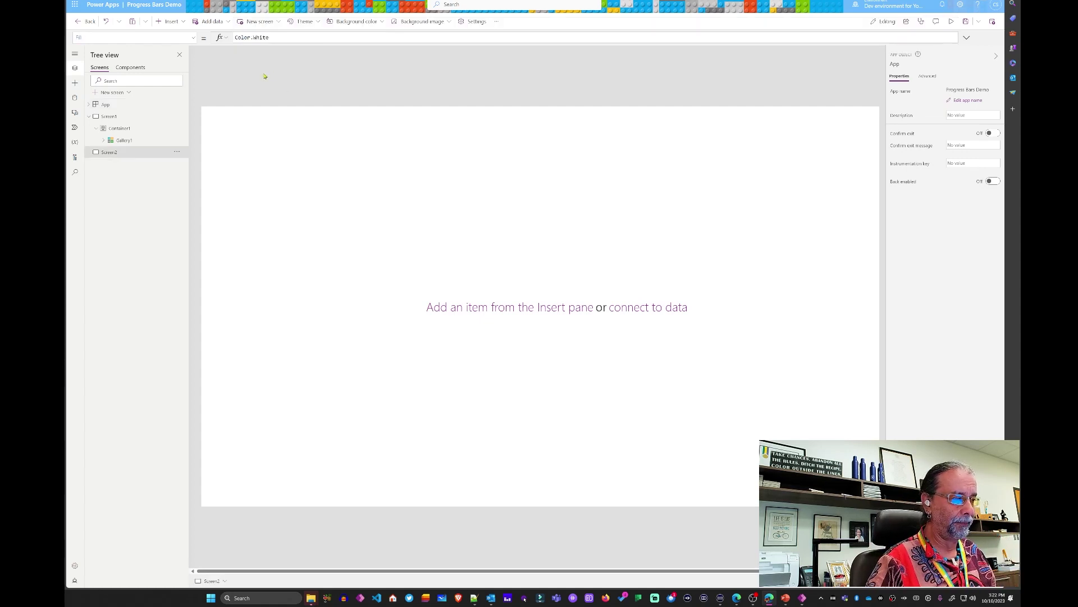
Step: Run the App object's OnStart to initialise the total points variable
click(113, 116)
click(179, 106)
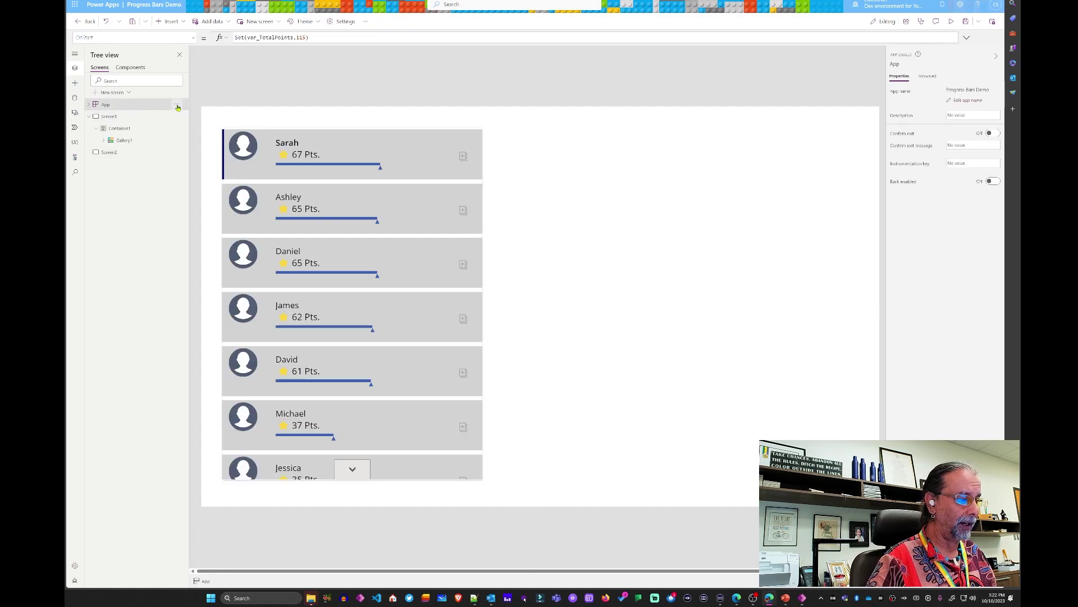
click(178, 105)
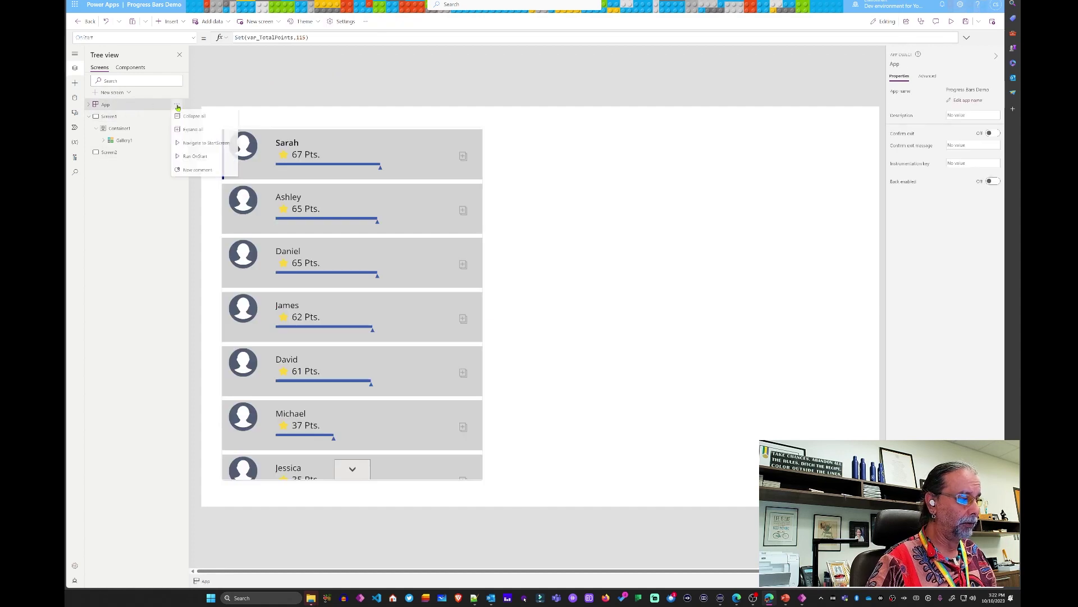
click(189, 158)
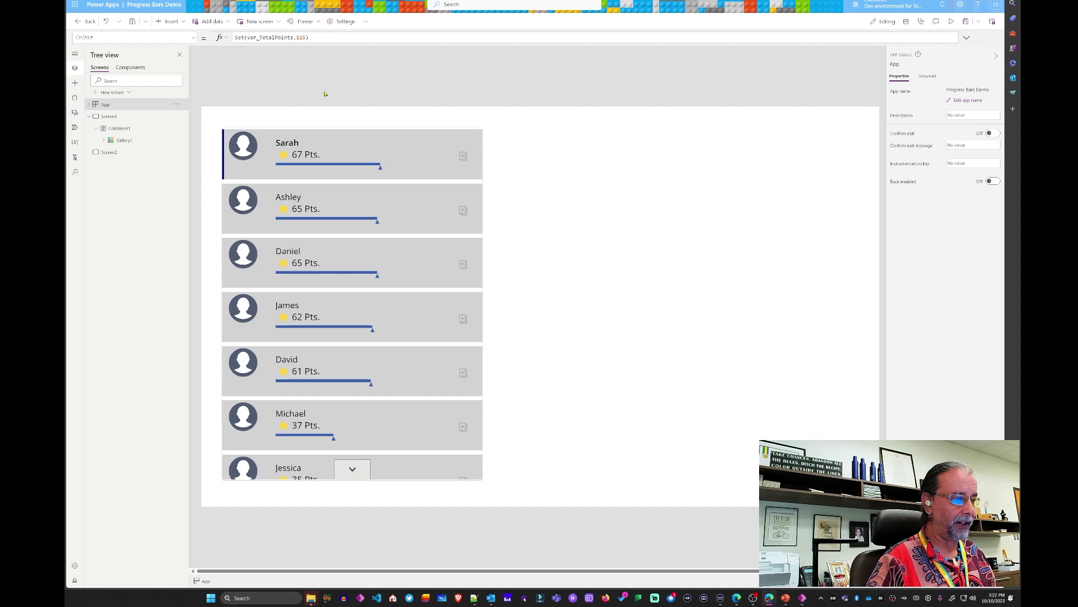
Step: Insert a blank vertical gallery on the empty Screen2
click(106, 151)
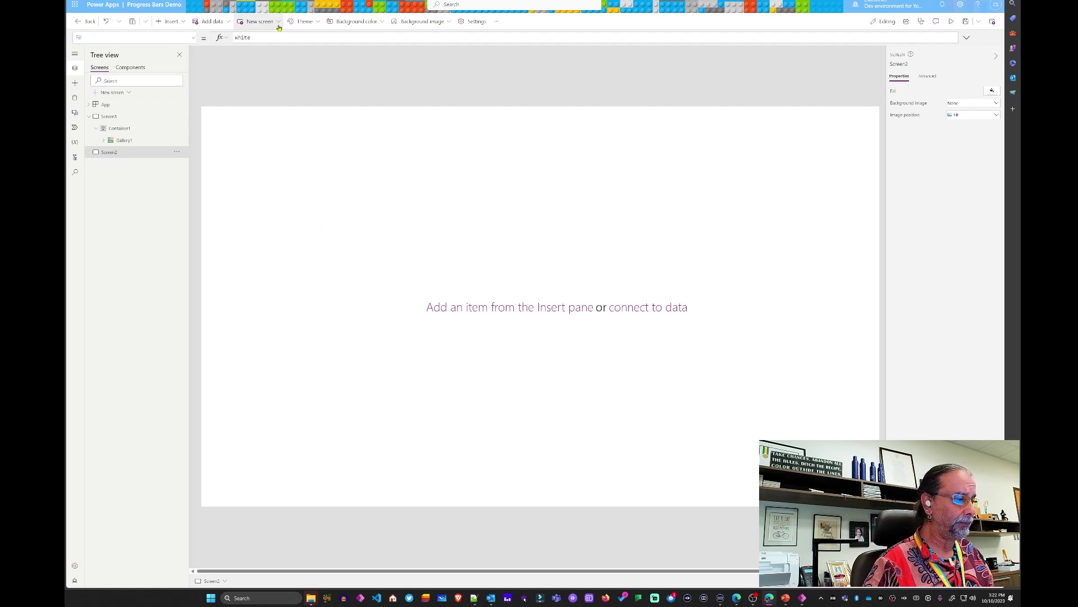
click(172, 21)
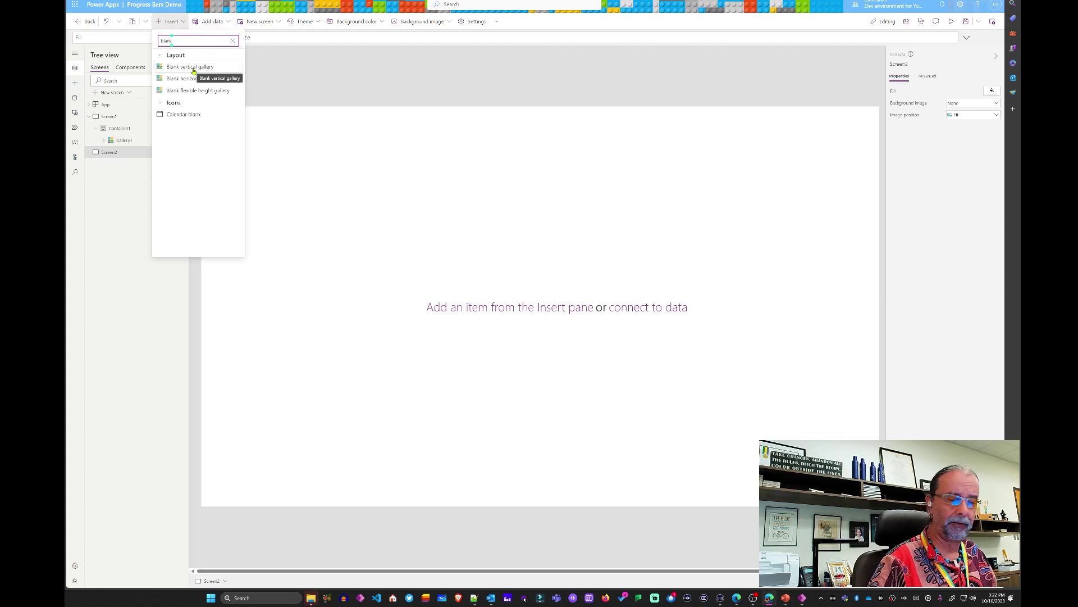
click(194, 67)
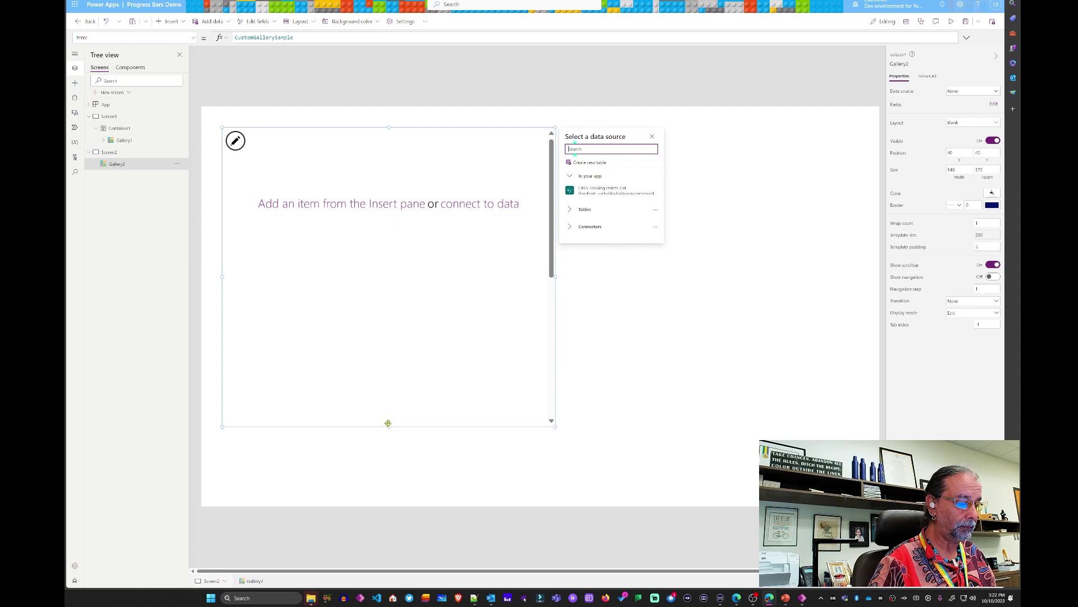
Step: Resize the new gallery to about 540 wide by 675 high, and replace its scrollbar with navigation arrows
drag(389, 426, 385, 479)
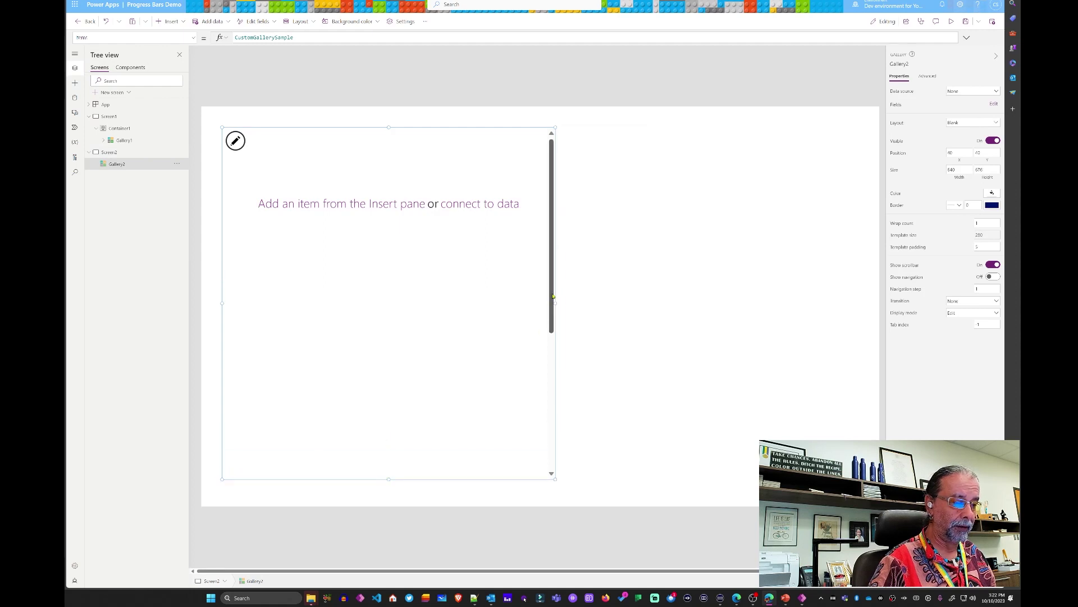
drag(555, 303, 505, 304)
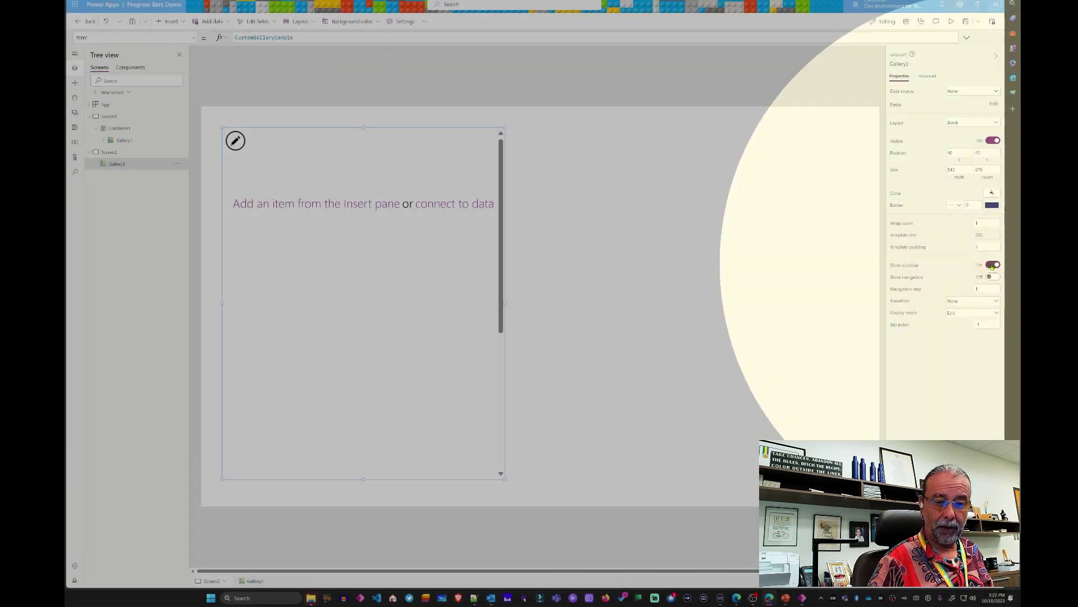
click(992, 264)
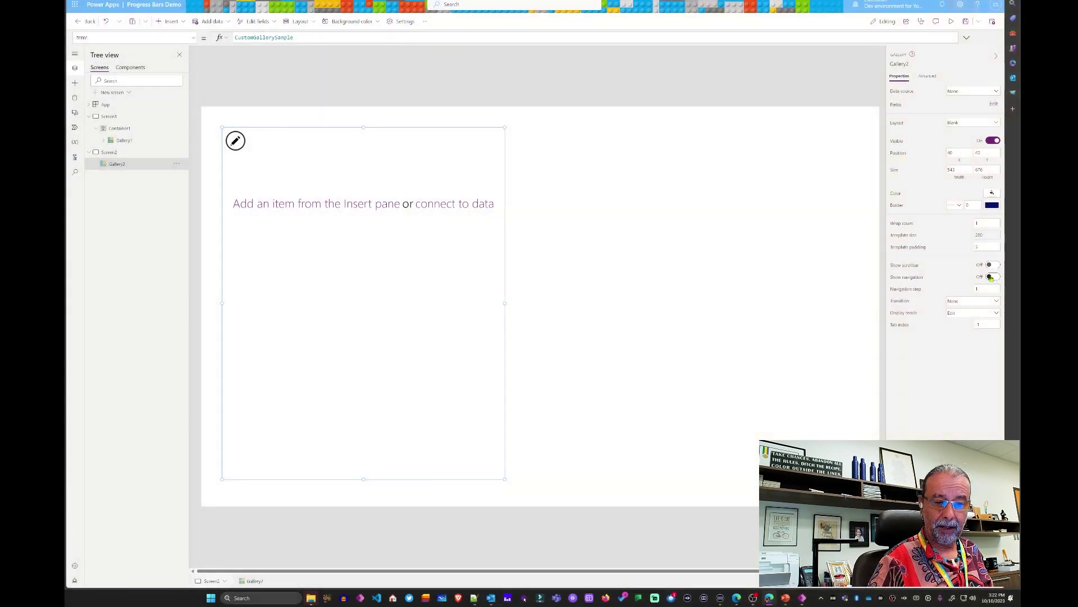
click(992, 277)
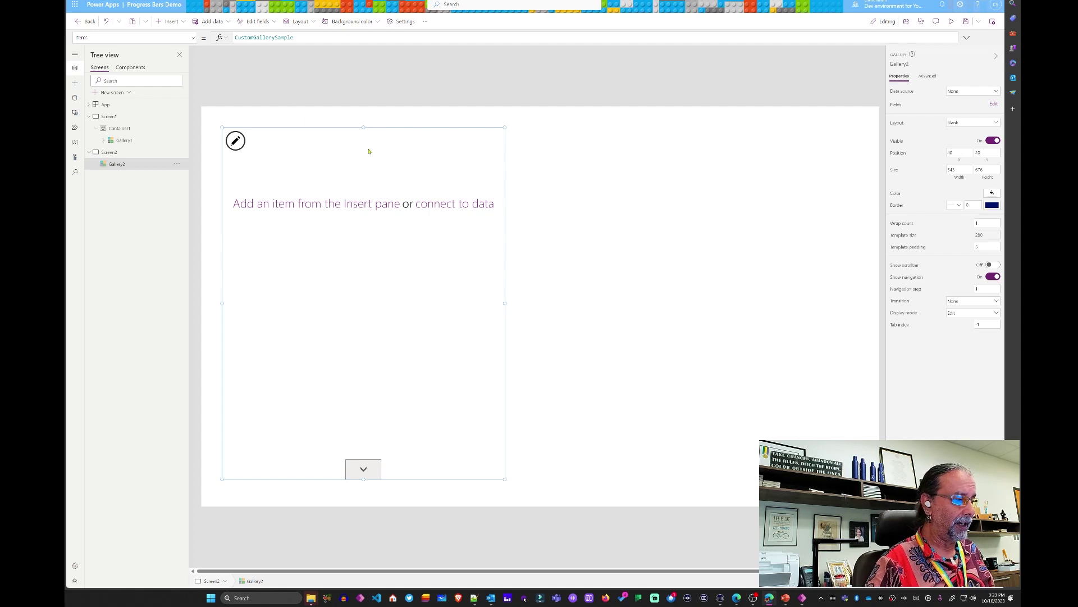
Step: Set the gallery's TemplateFill property to Color.LightGray
click(194, 39)
scroll(152, 135, down, 4)
click(149, 96)
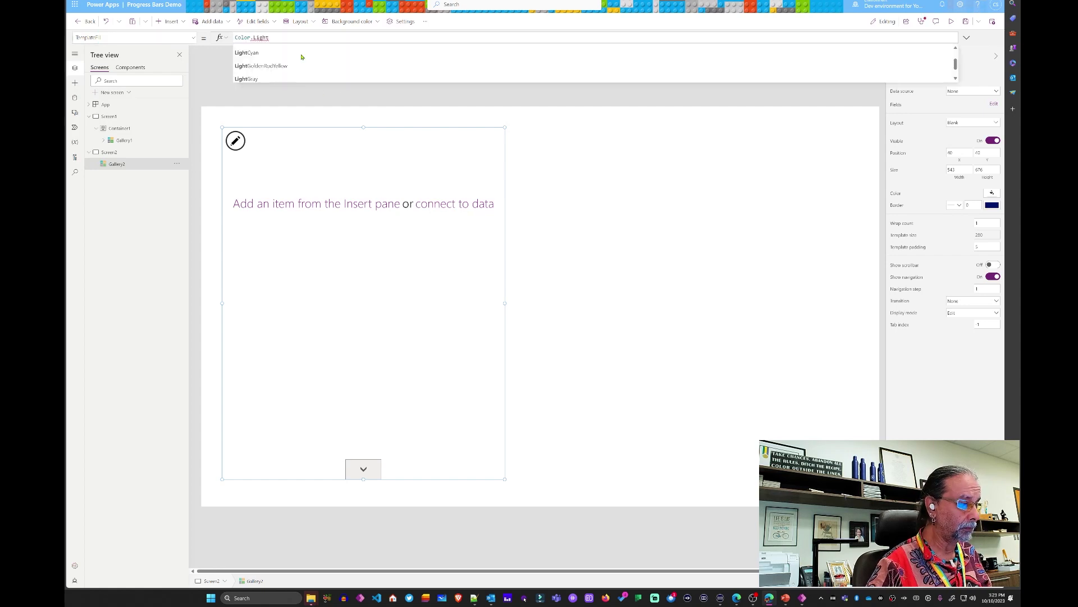
scroll(302, 58, down, 1)
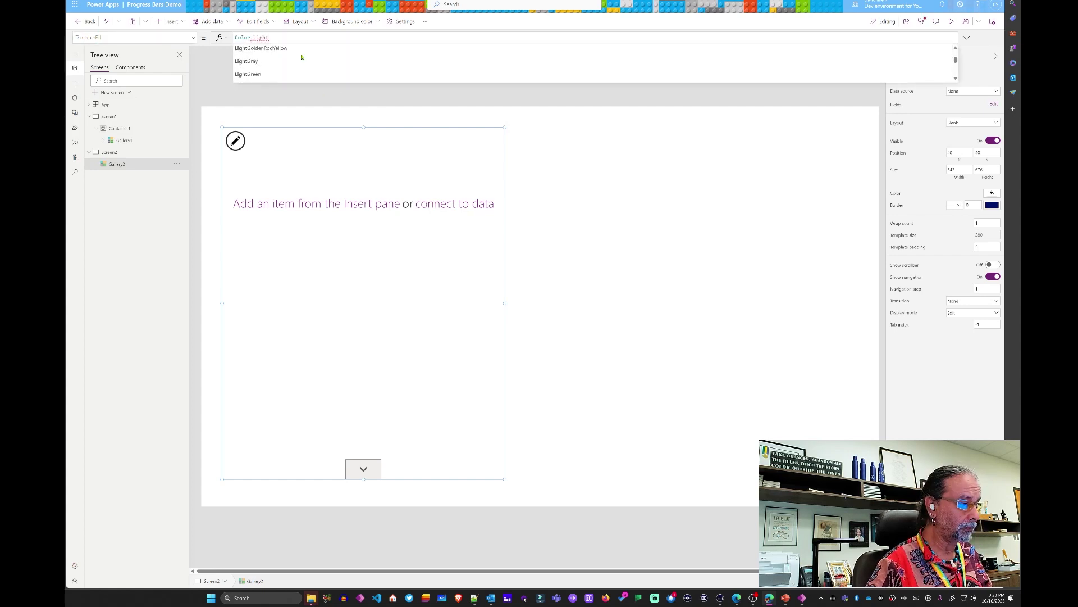
click(299, 63)
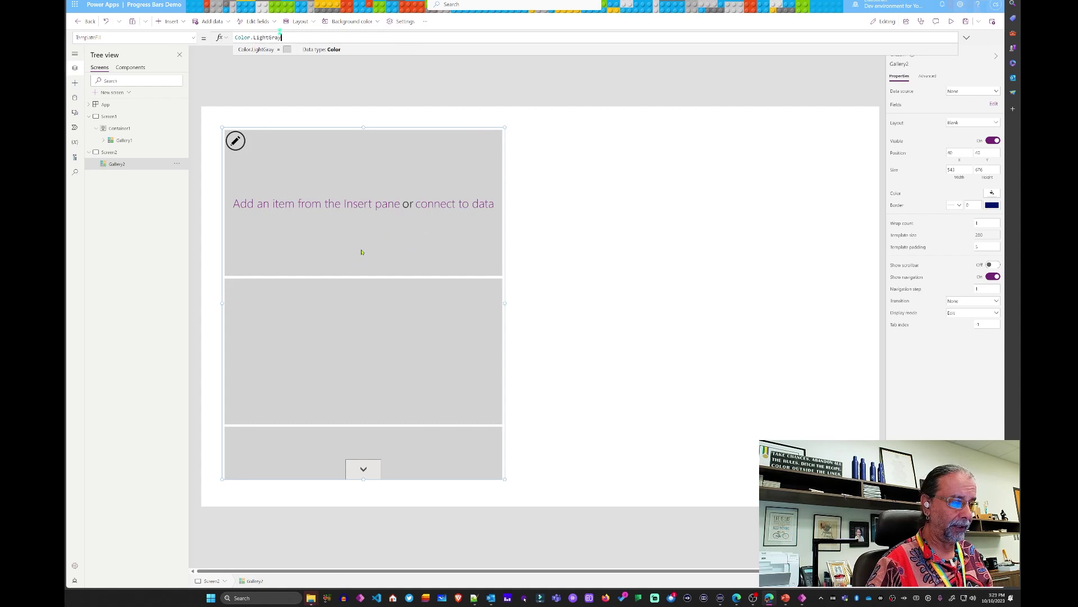
Step: Add an image control inside the gallery's first template cell, near its left edge
click(455, 203)
click(75, 83)
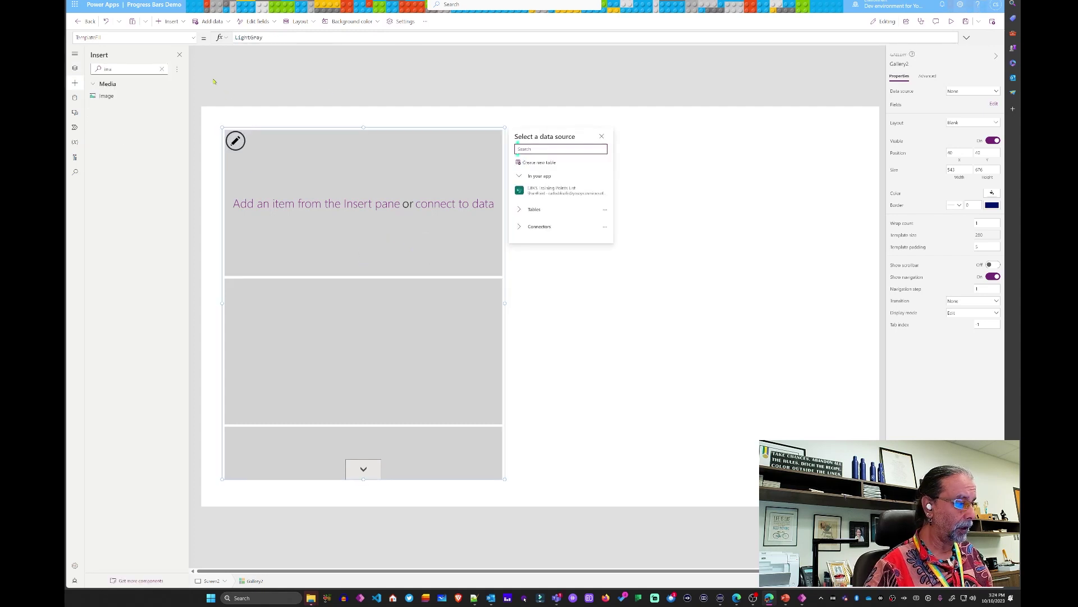
click(101, 97)
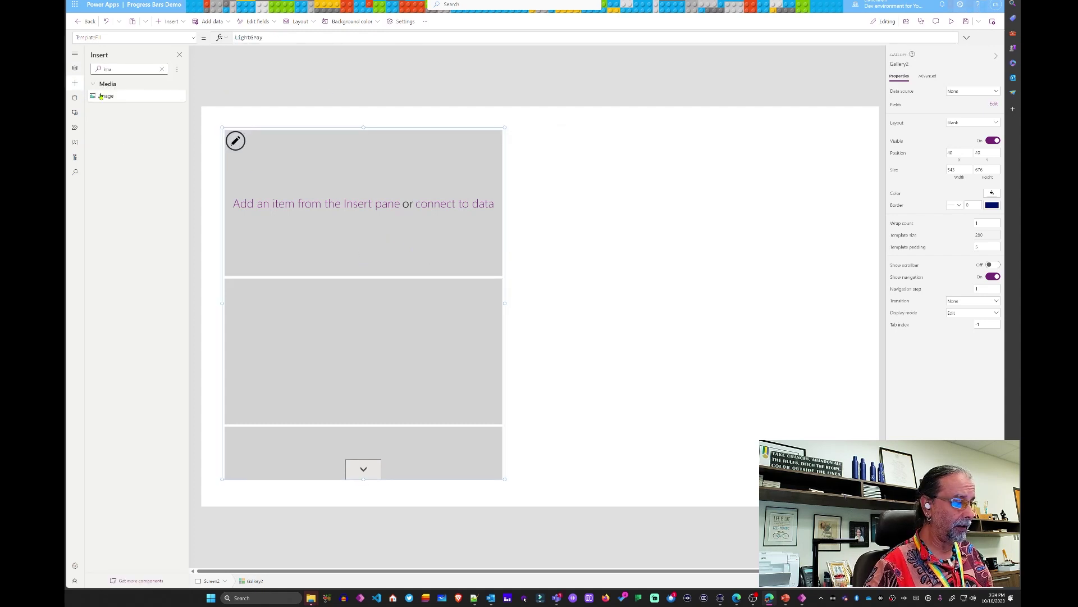
drag(102, 96, 262, 178)
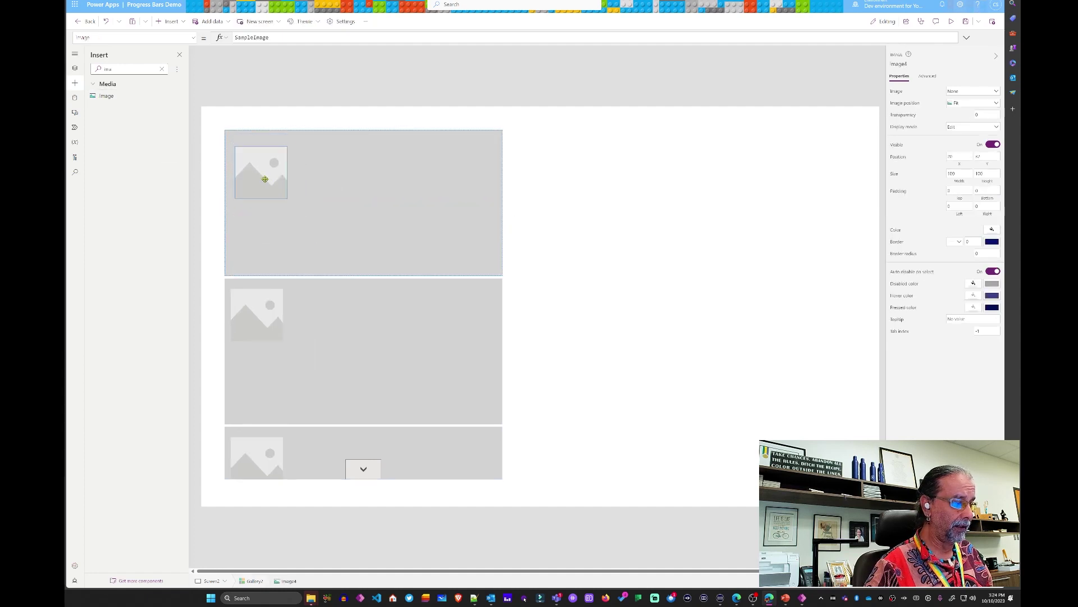
Step: Set the new image control's Image property to the uploaded profile picture
key(ctrl+a)
text(pr)
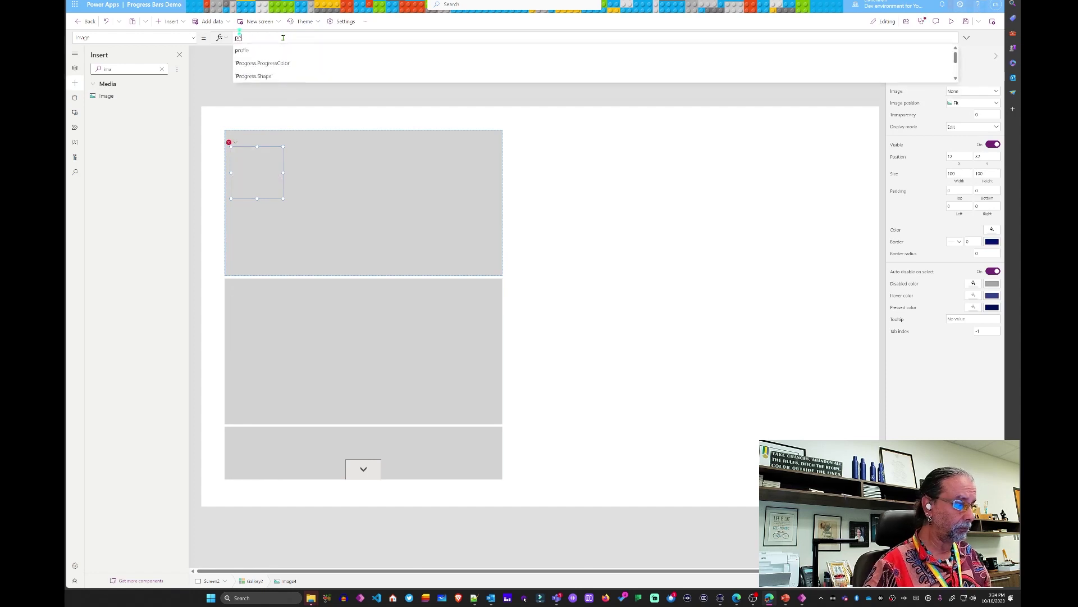
click(257, 51)
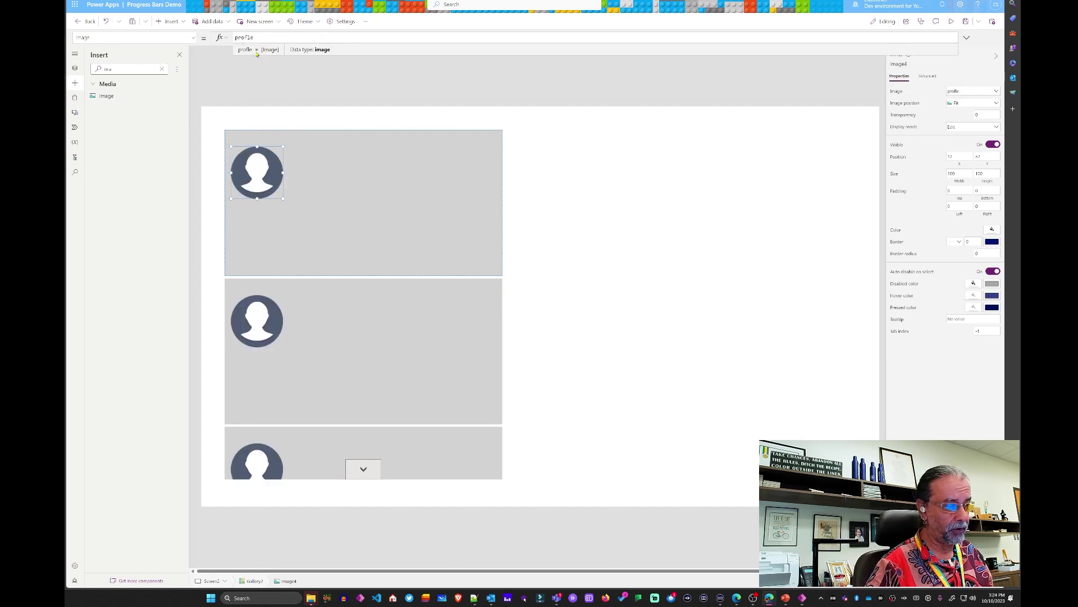
Step: Move the profile image up to the template's top-left corner and set its size to 55 by 55
drag(262, 180, 261, 171)
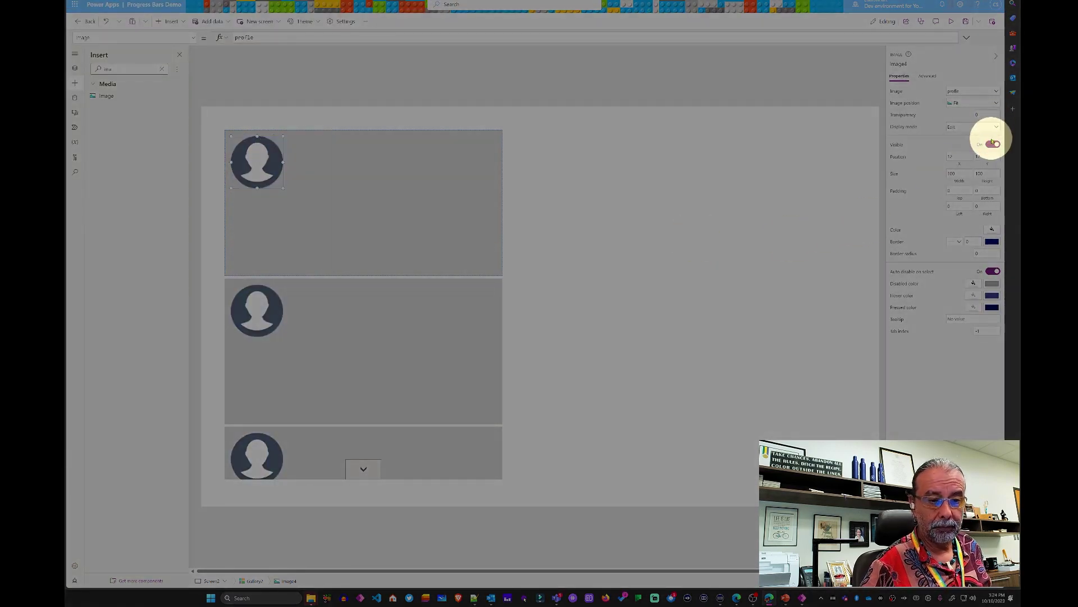
click(959, 176)
double_click(960, 176)
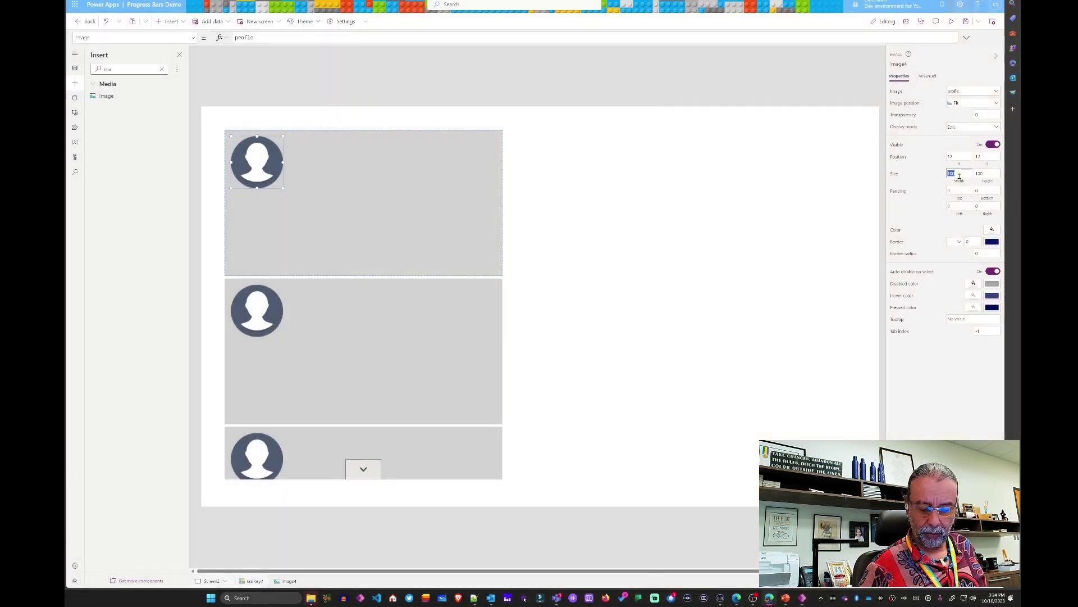
text(55)
key(Tab)
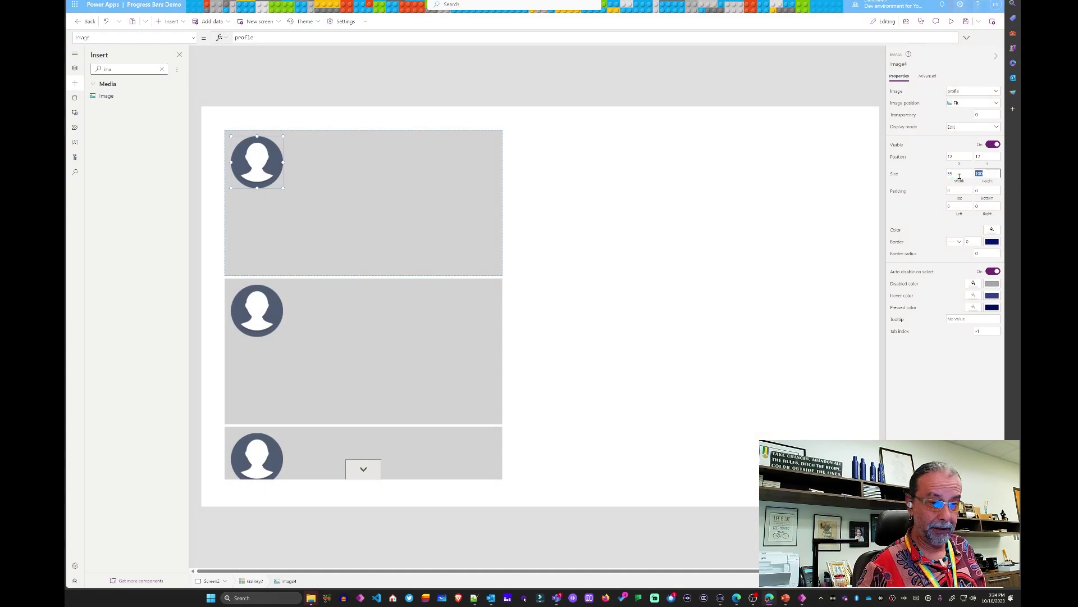
text(55)
key(Tab)
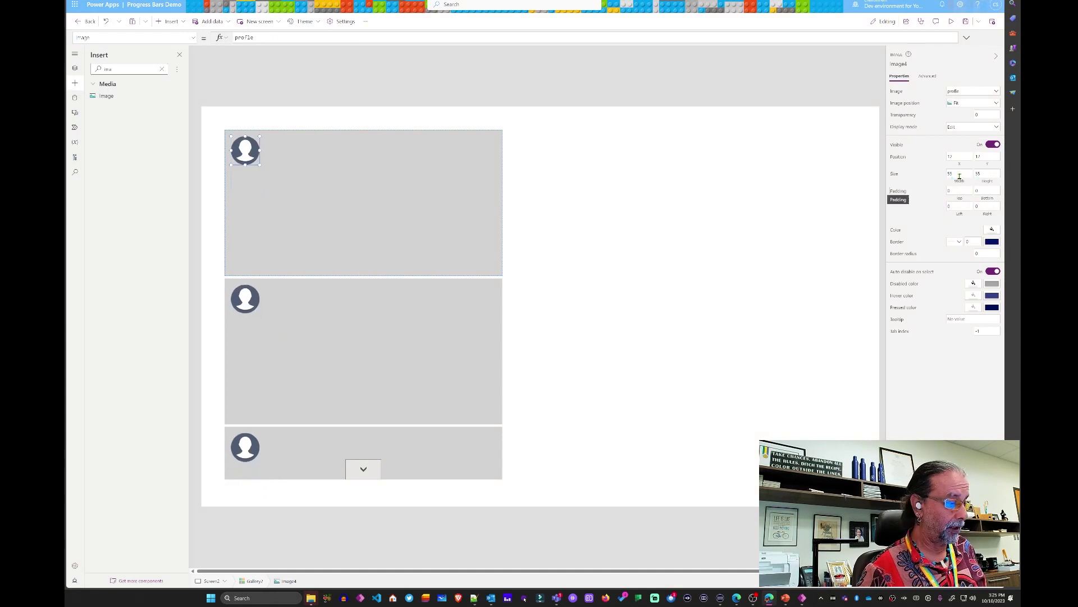
click(272, 83)
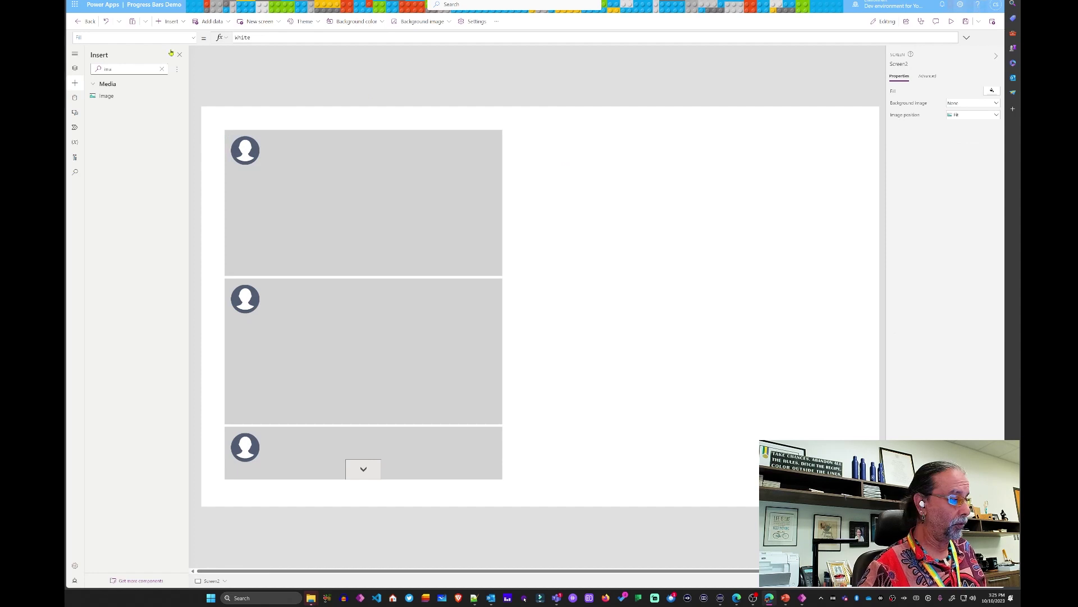
Step: Add a text label beside the profile image in the gallery template and clear its default Text formula
click(75, 83)
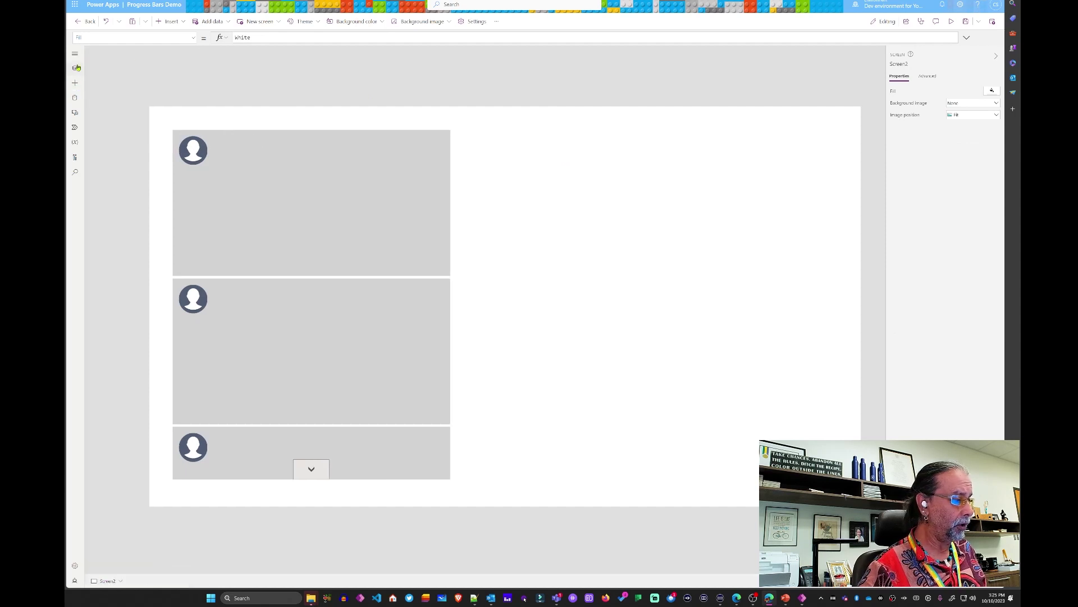
click(74, 83)
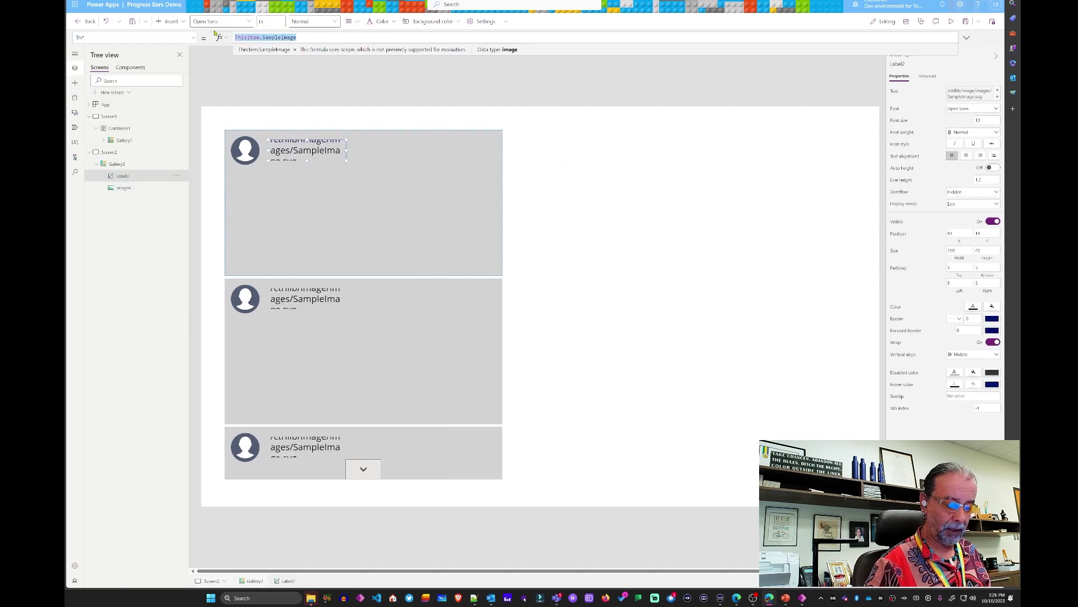
key(Delete)
Step: Connect the Screen2 gallery to the app's existing Training Points List data source
click(447, 191)
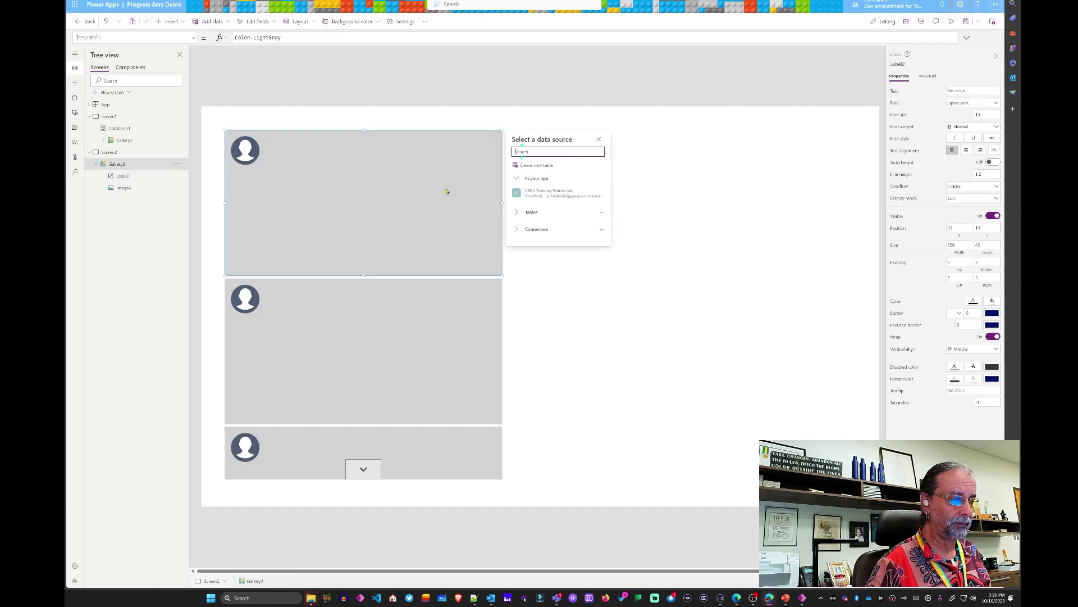
click(554, 192)
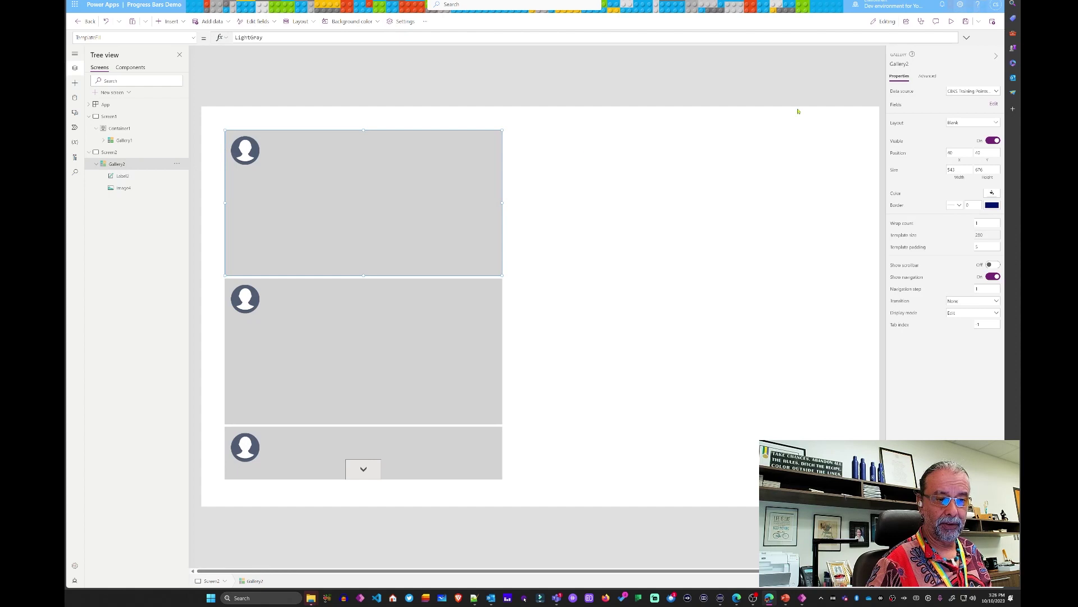
Step: Add a text label beside the profile image with Text set to ThisItem.'Last Name' &", " & ThisItem.'First Name'
click(966, 92)
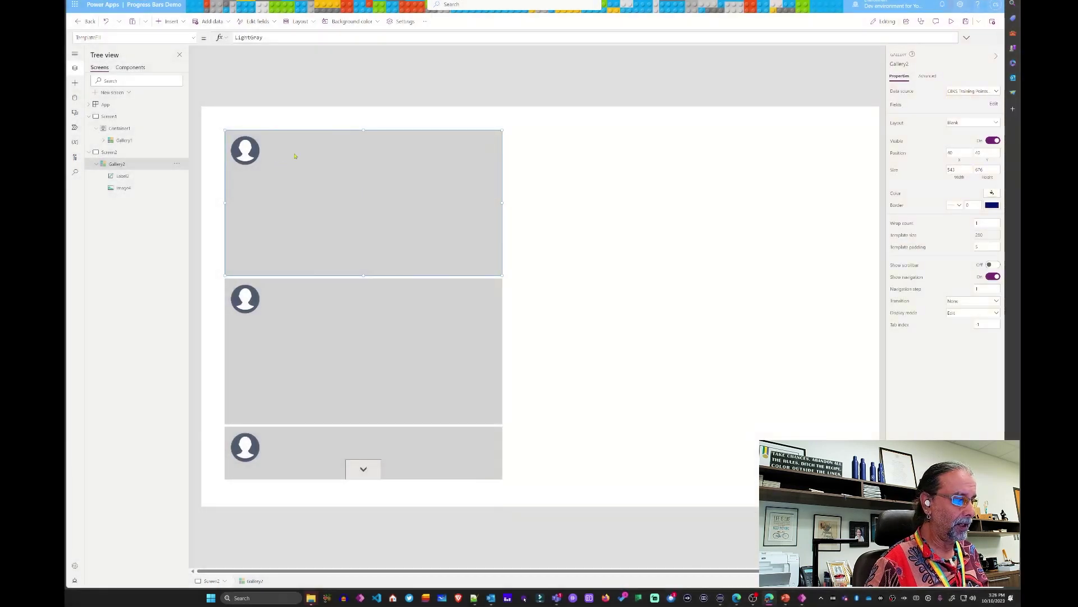
click(75, 89)
drag(109, 96, 299, 149)
double_click(270, 37)
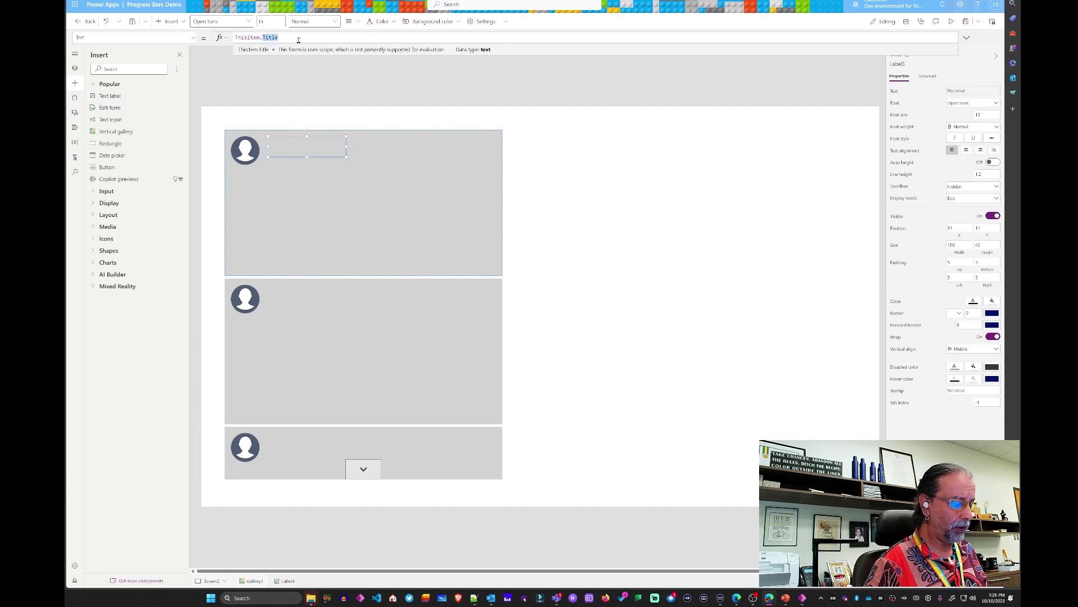
text(Last)
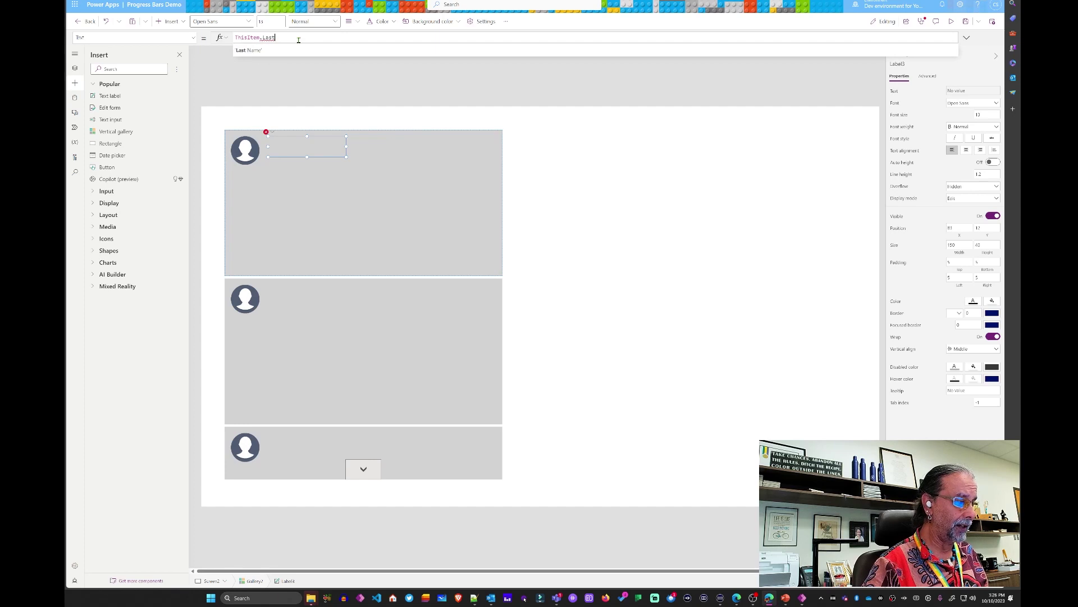
key(Tab)
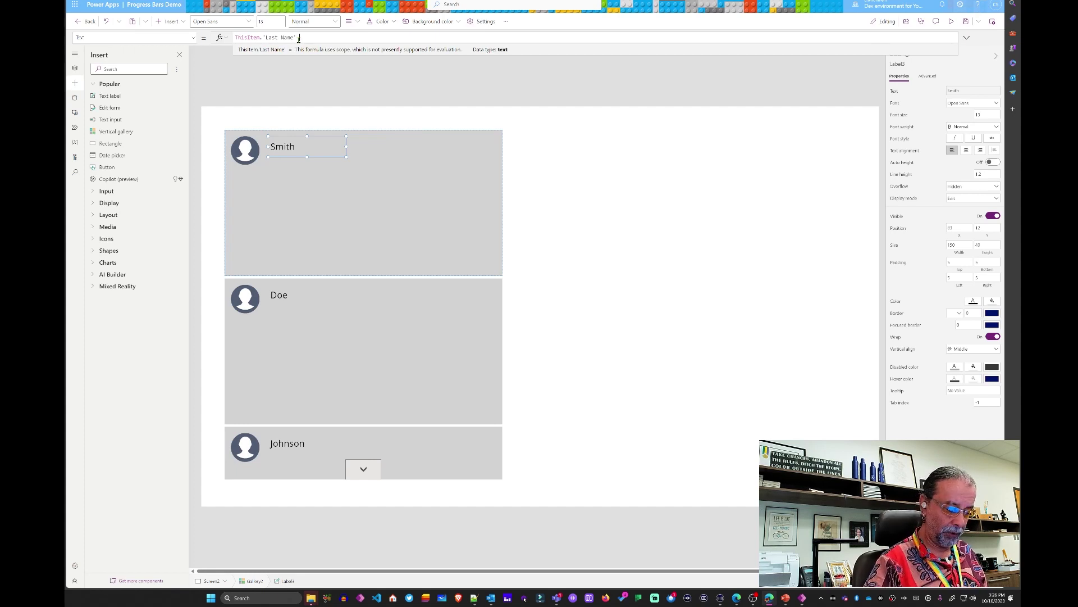
text(&", " & ThisItem.fi)
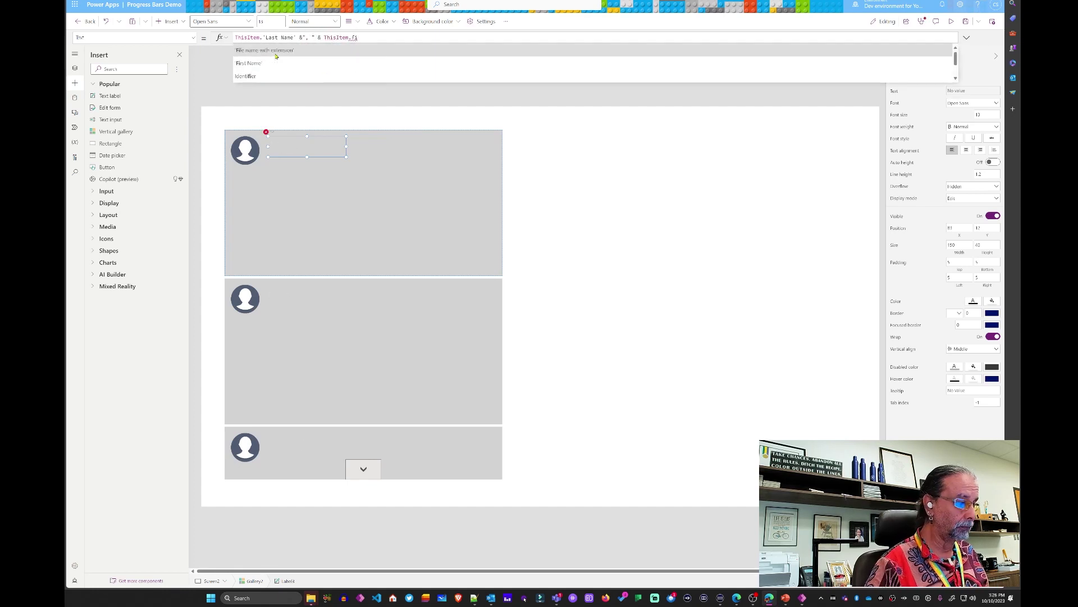
click(276, 63)
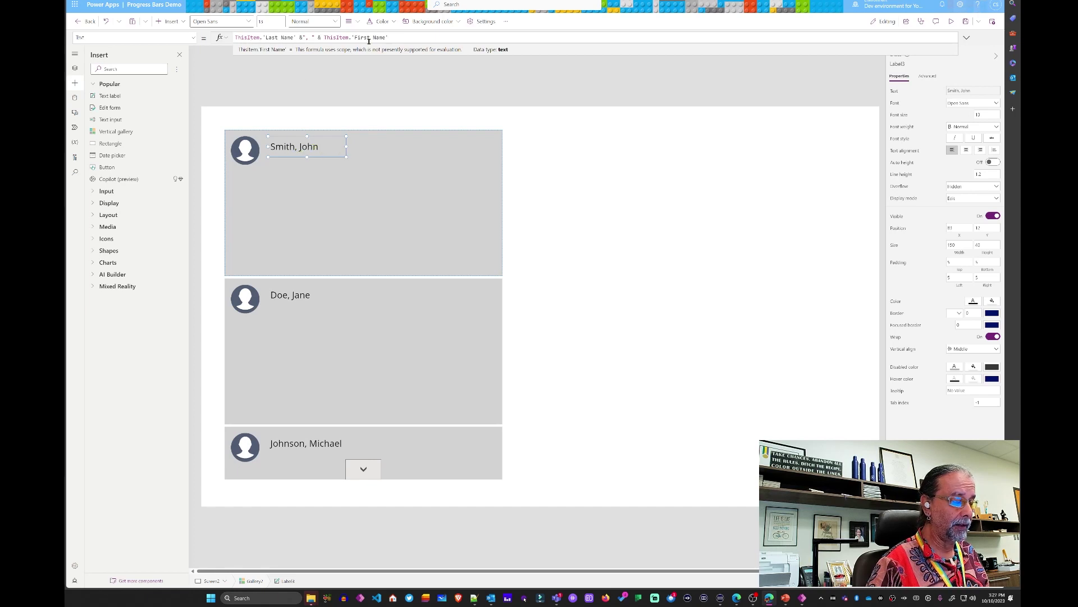
Step: Turn on auto height for the name label and move it slightly lower beside the profile image
drag(301, 151, 301, 158)
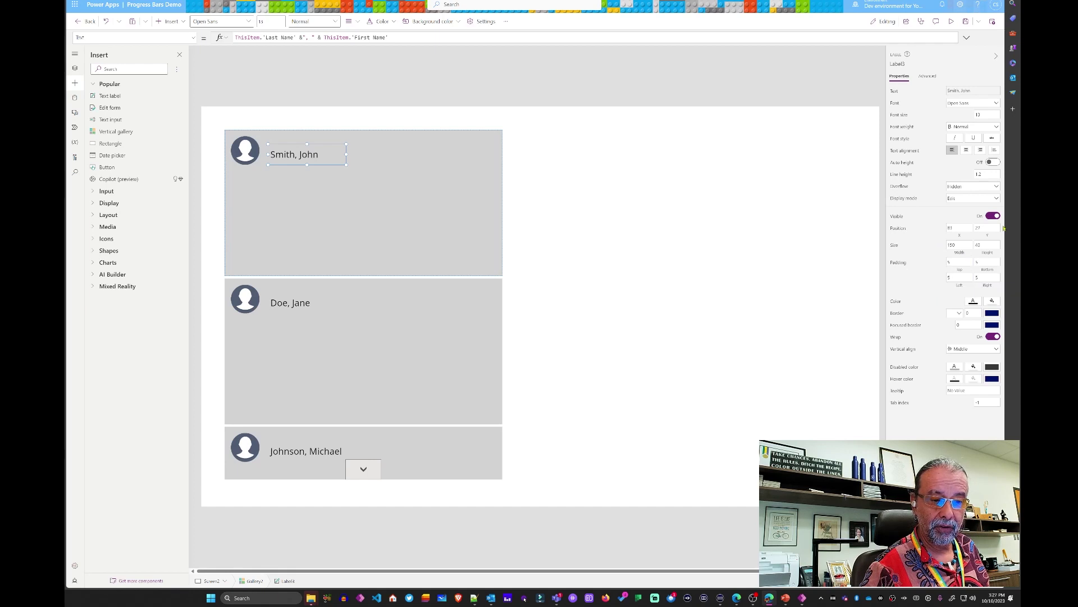
click(993, 163)
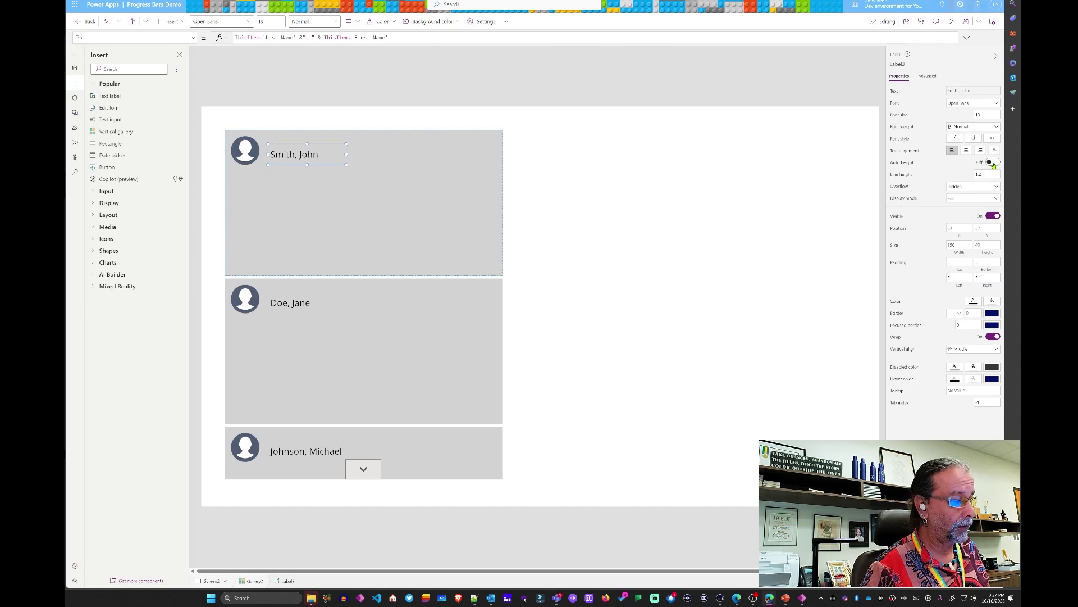
drag(300, 151, 299, 156)
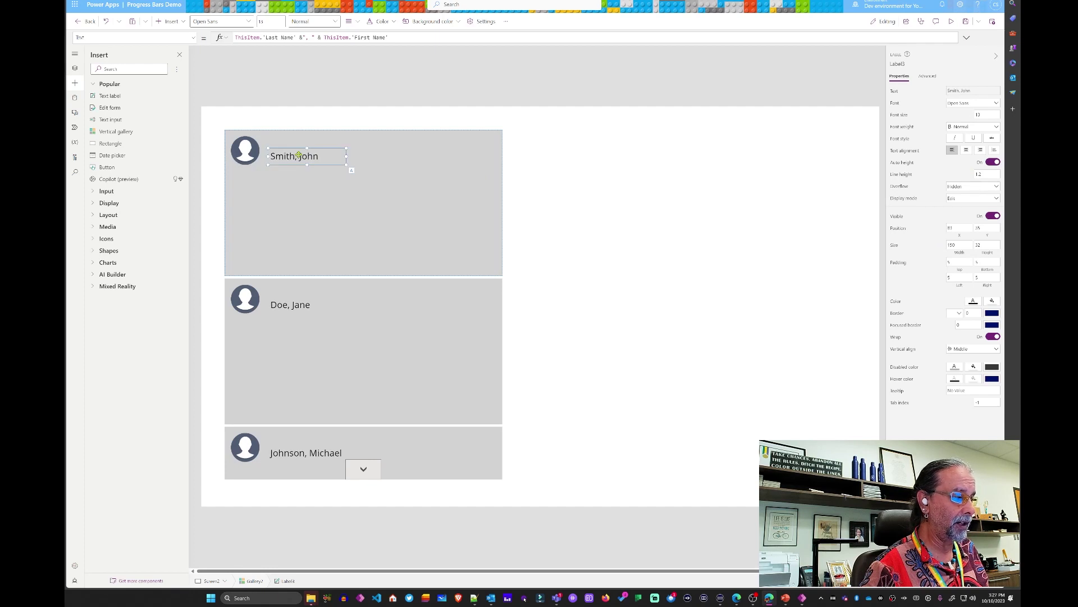
click(306, 85)
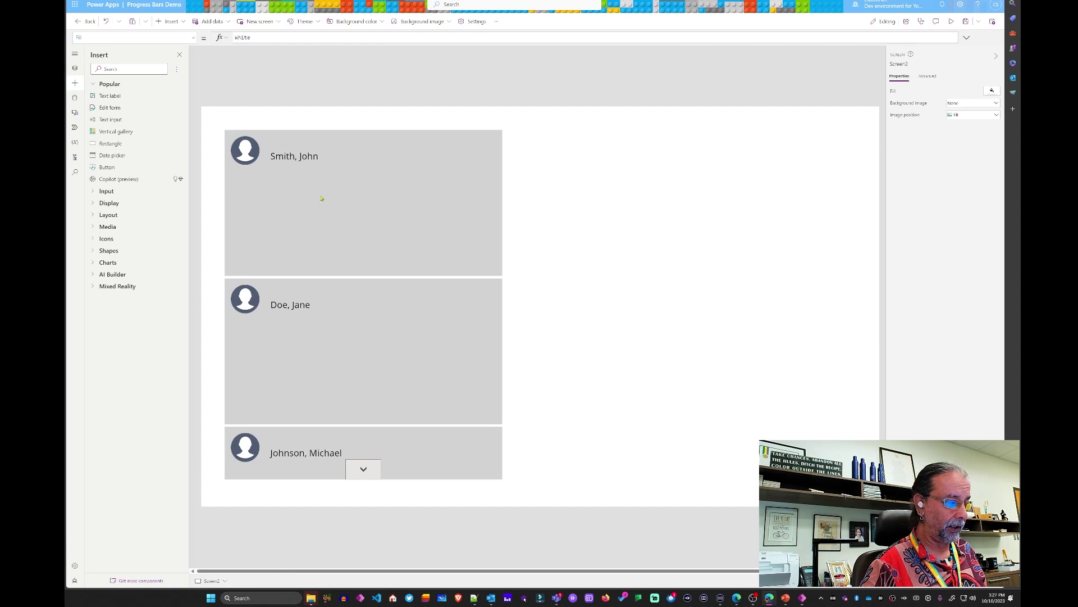
Step: Add a second text label above the name label in the gallery template and turn on its auto height
drag(110, 96, 296, 140)
click(992, 163)
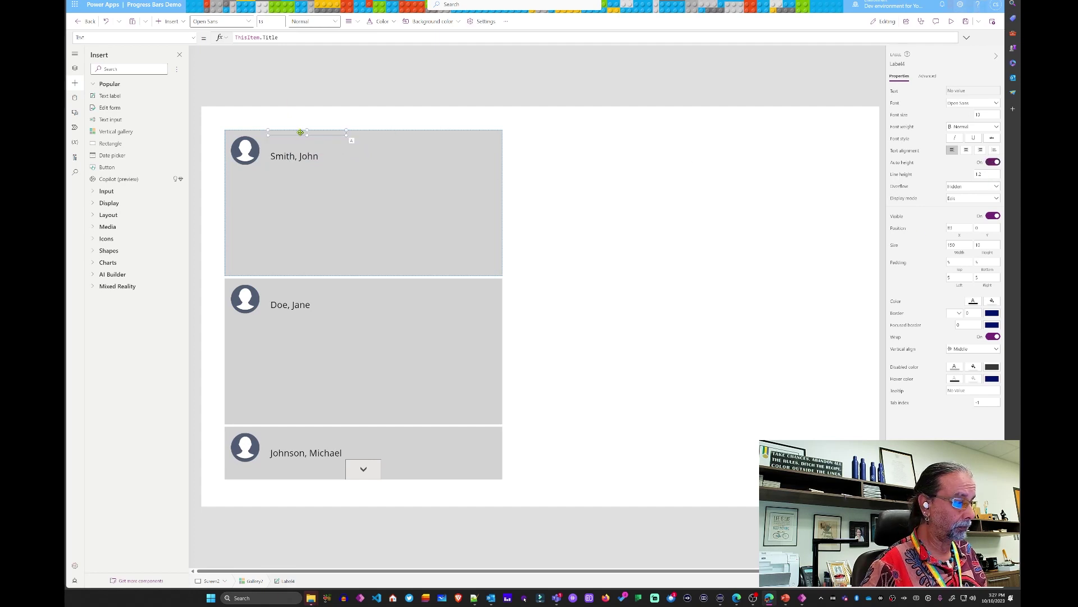
drag(299, 130, 299, 141)
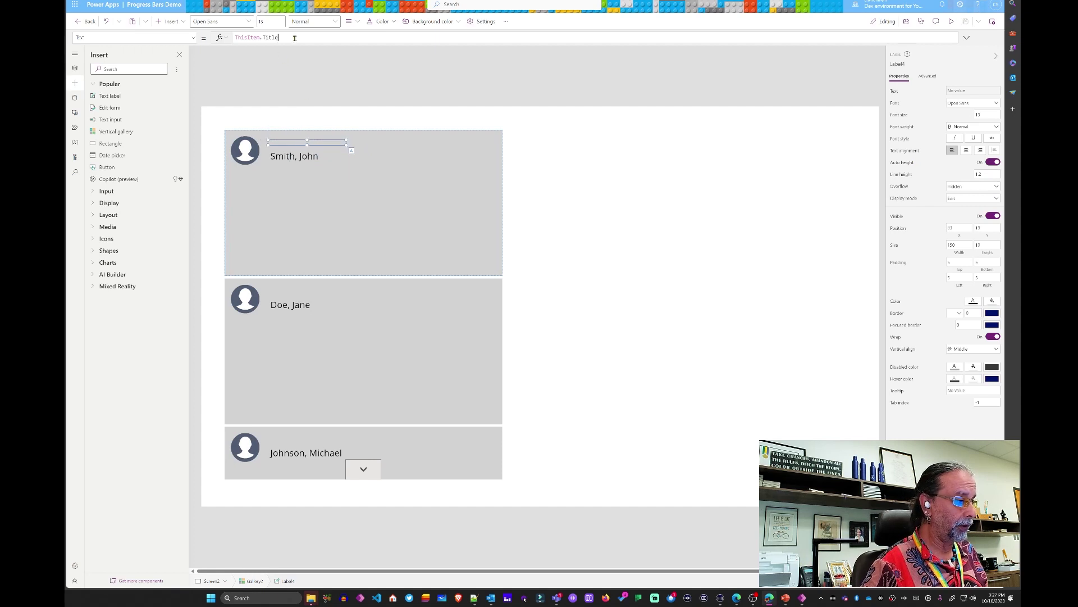
Step: Set the new label's Text to ThisItem.'Points Scored' and nudge it up so it sits clear of the name
drag(261, 37, 326, 37)
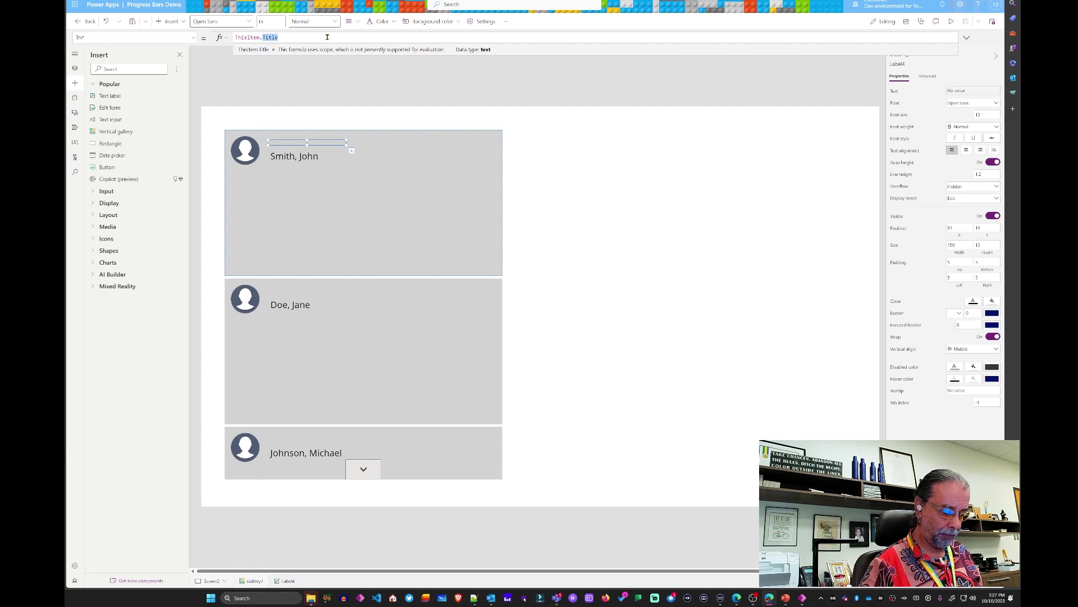
text(p)
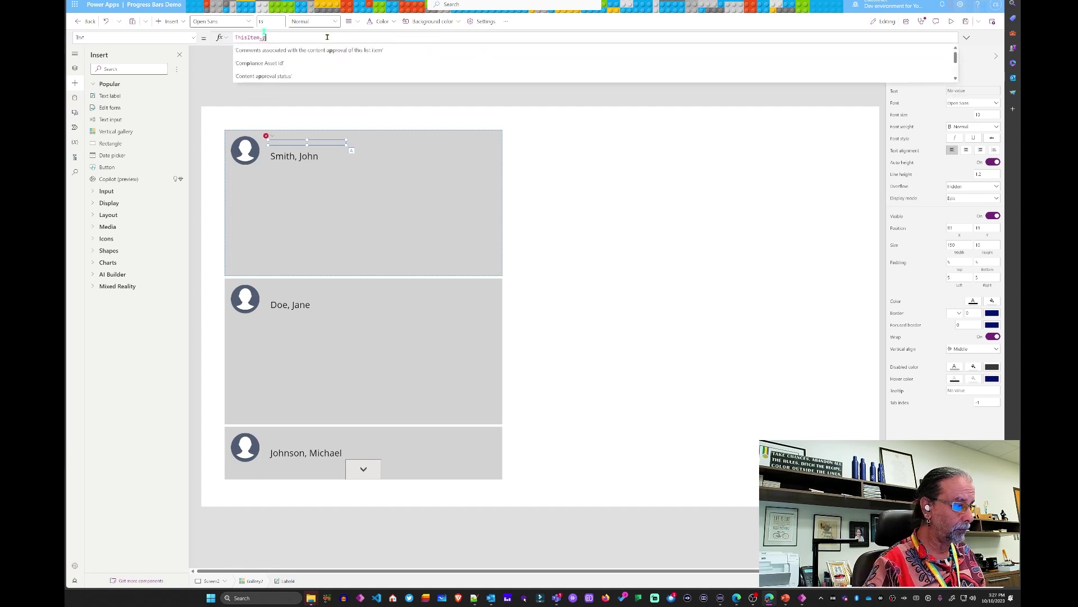
text(oi)
key(Tab)
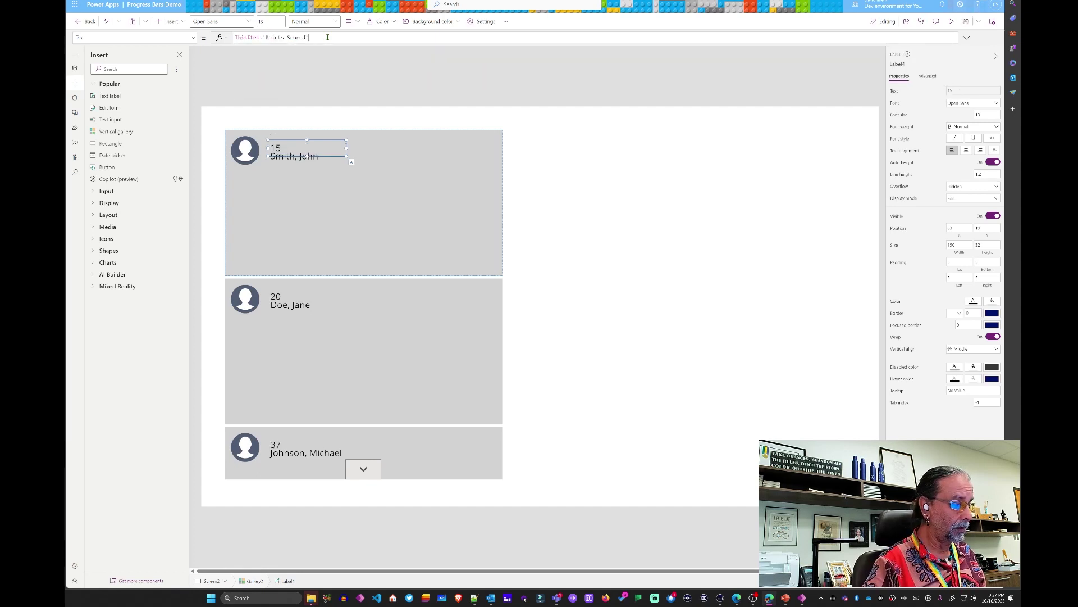
drag(300, 146, 301, 142)
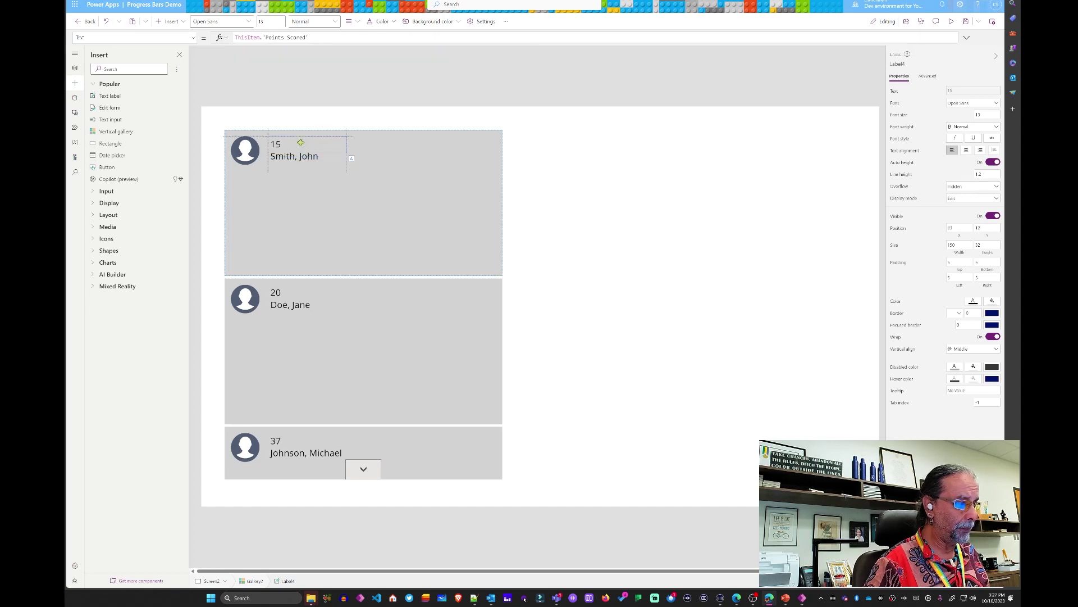
Step: Prefix the points label's formula with a quoted star emoji and a space, joined to the field with &
click(352, 37)
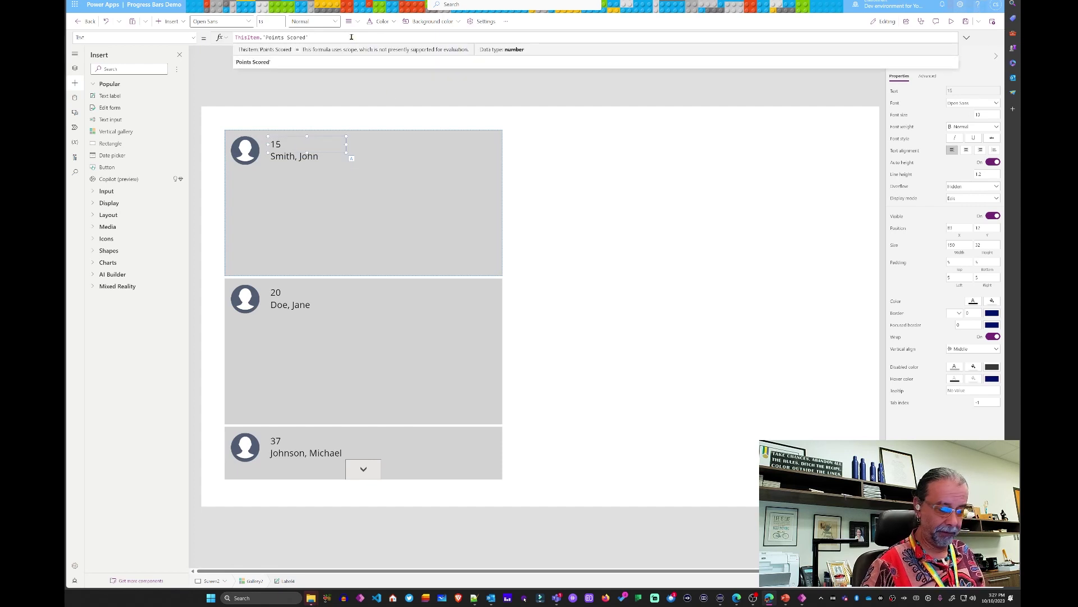
key(Home)
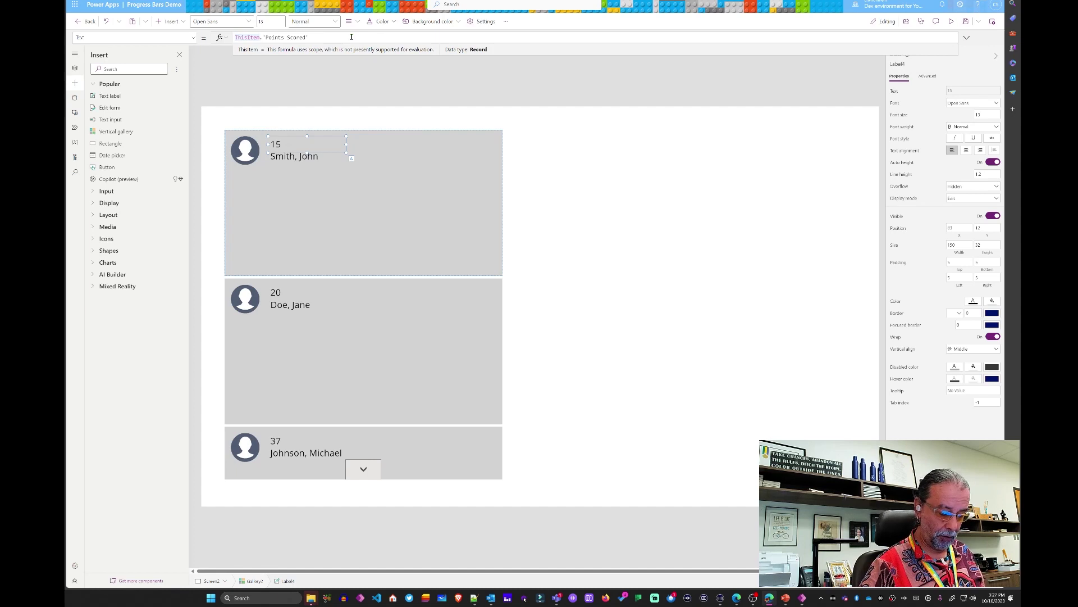
text("" )
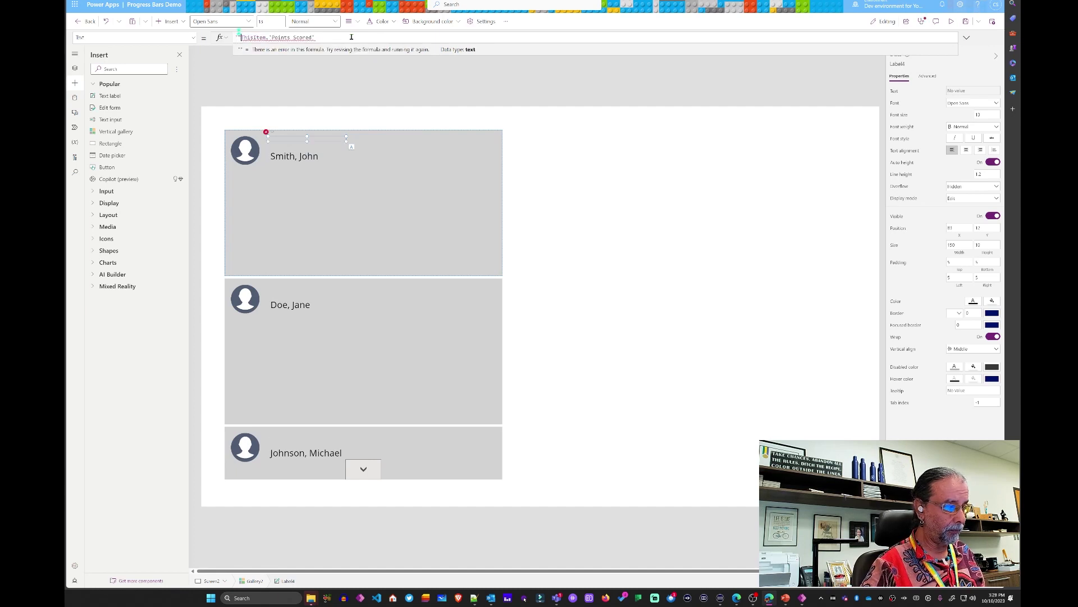
text(&)
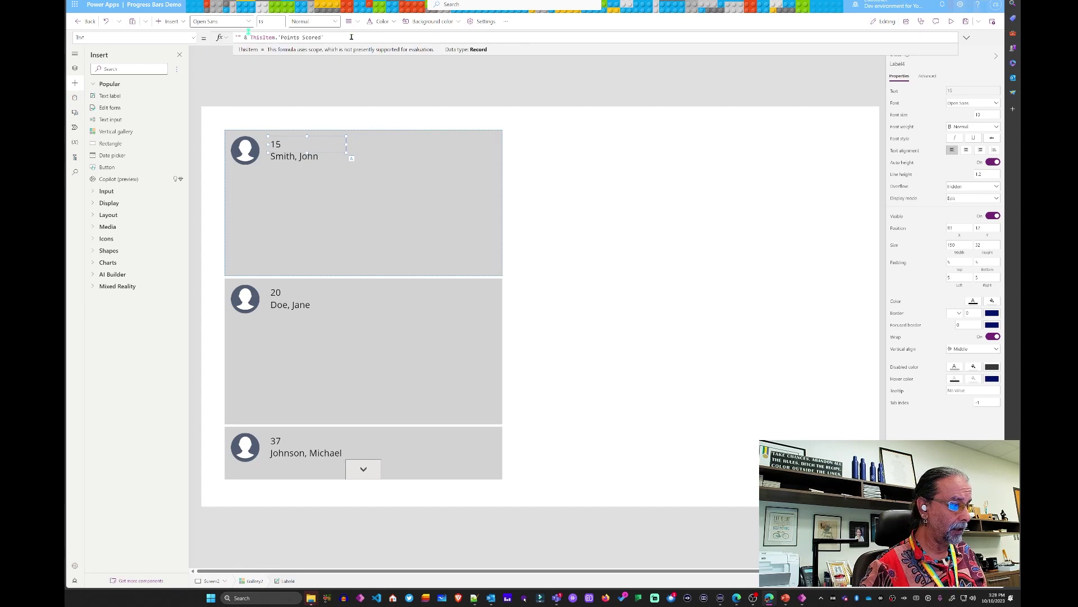
key(Left)
key(Left)
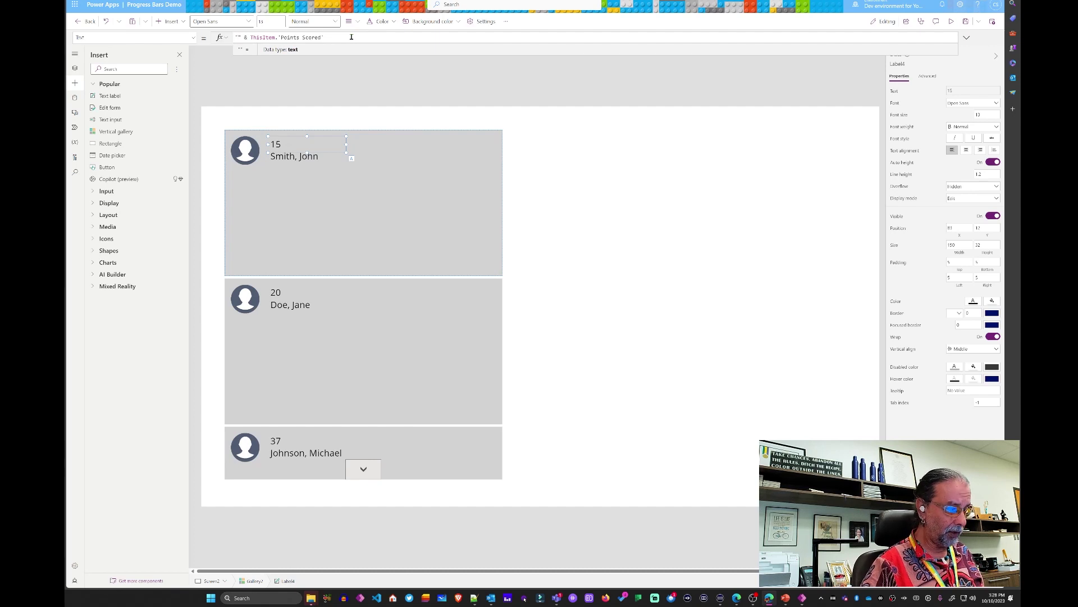
key(super+period)
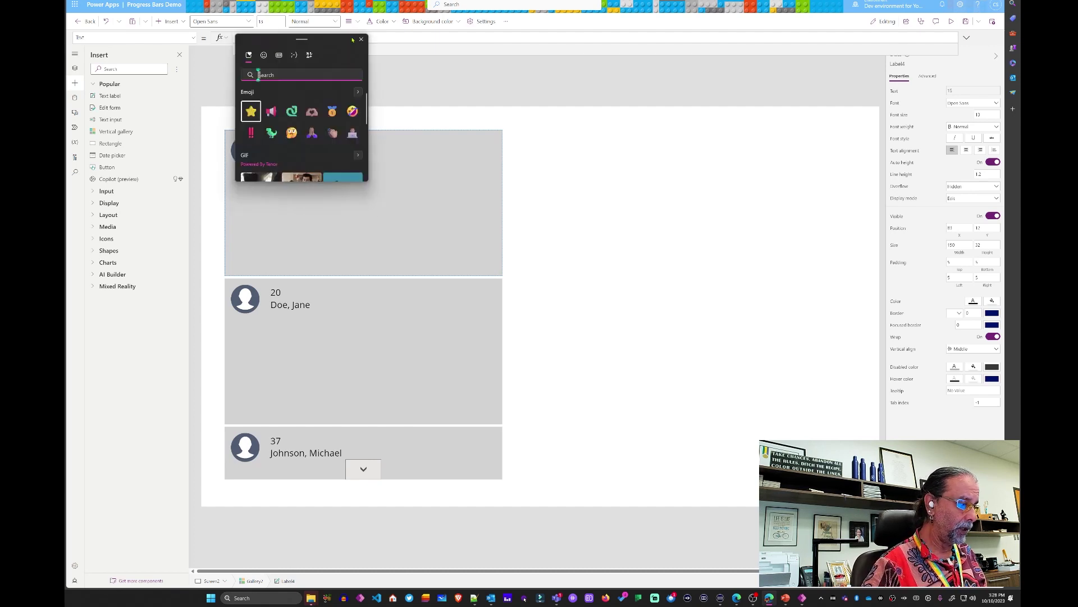
click(251, 111)
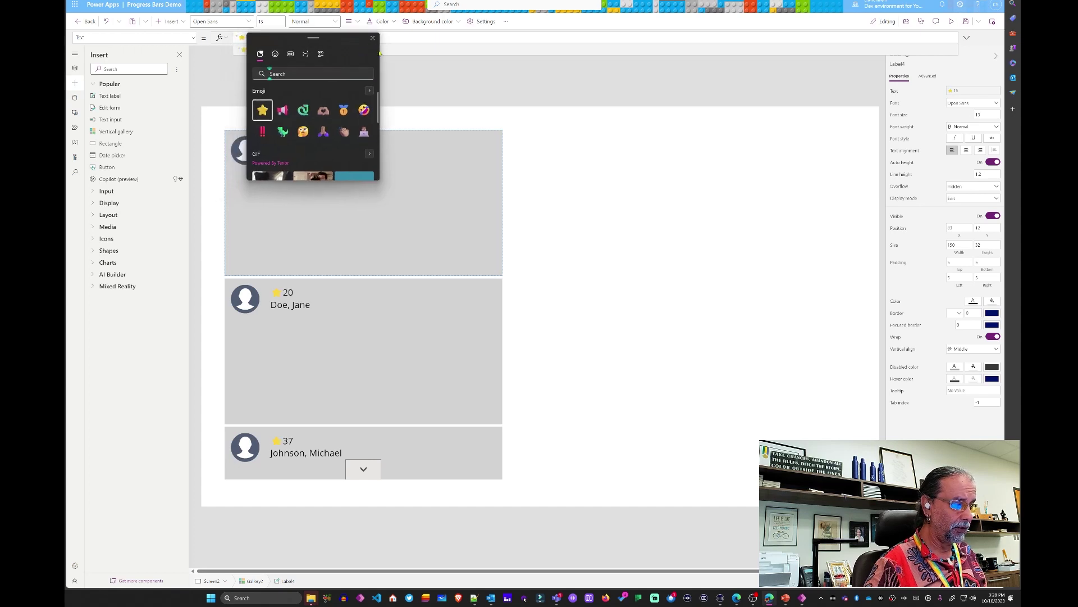
click(373, 39)
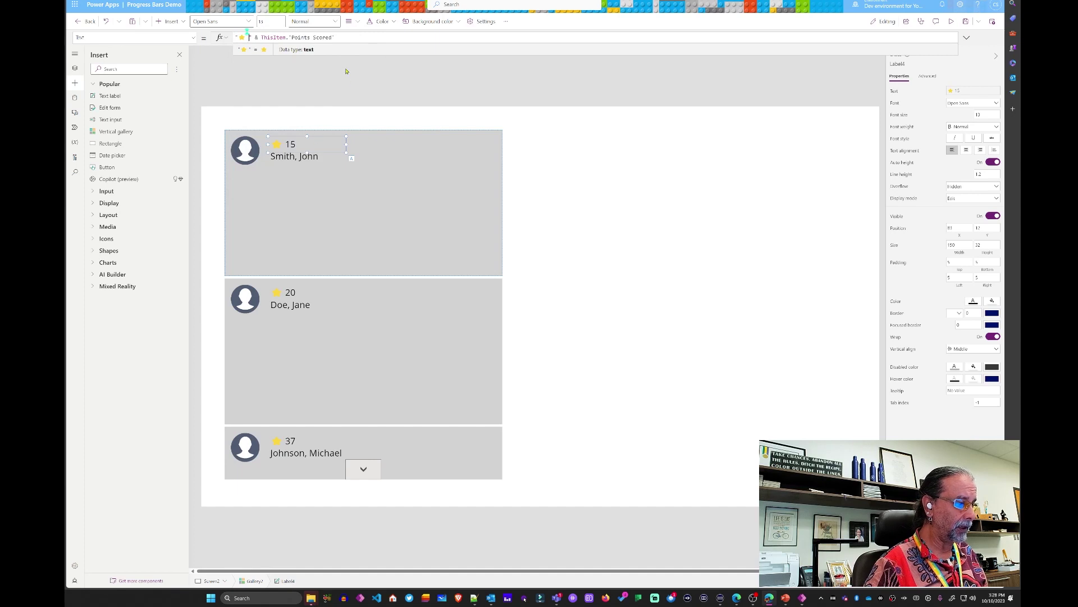
Step: Append &" pts." to the end of the points label's Text formula
click(349, 36)
text(&)
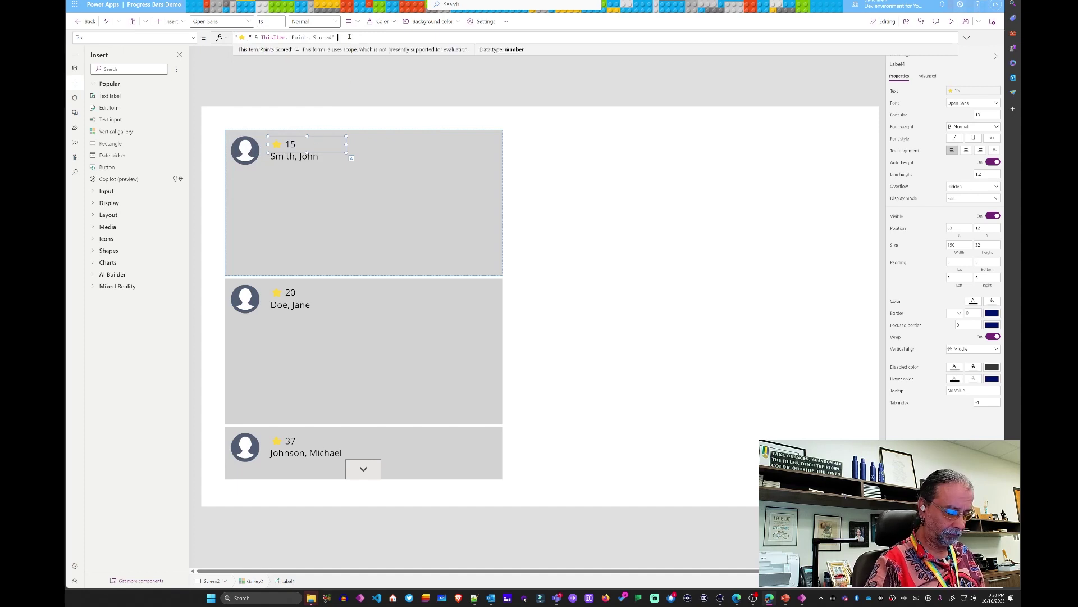
text(" pts.")
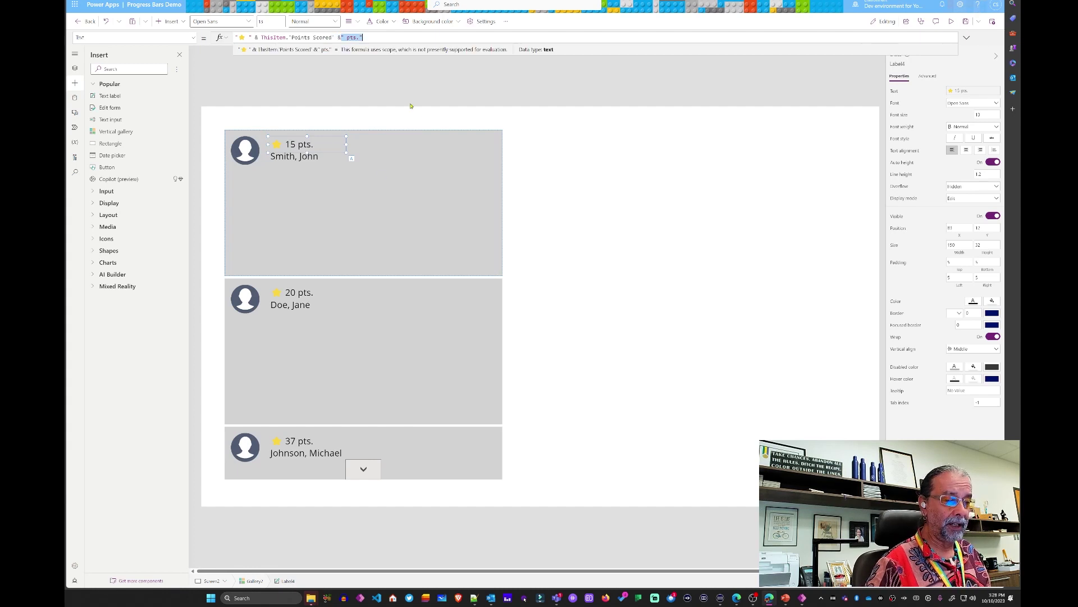
click(406, 76)
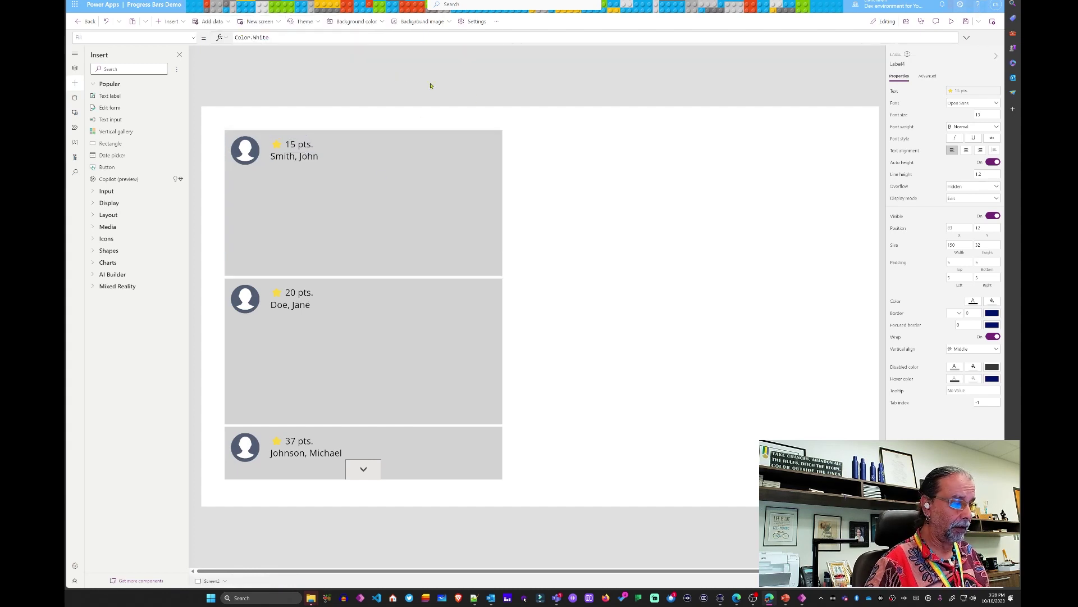
Step: Shrink the gallery template's height to about 102 so each row fits closely around its contents
click(301, 149)
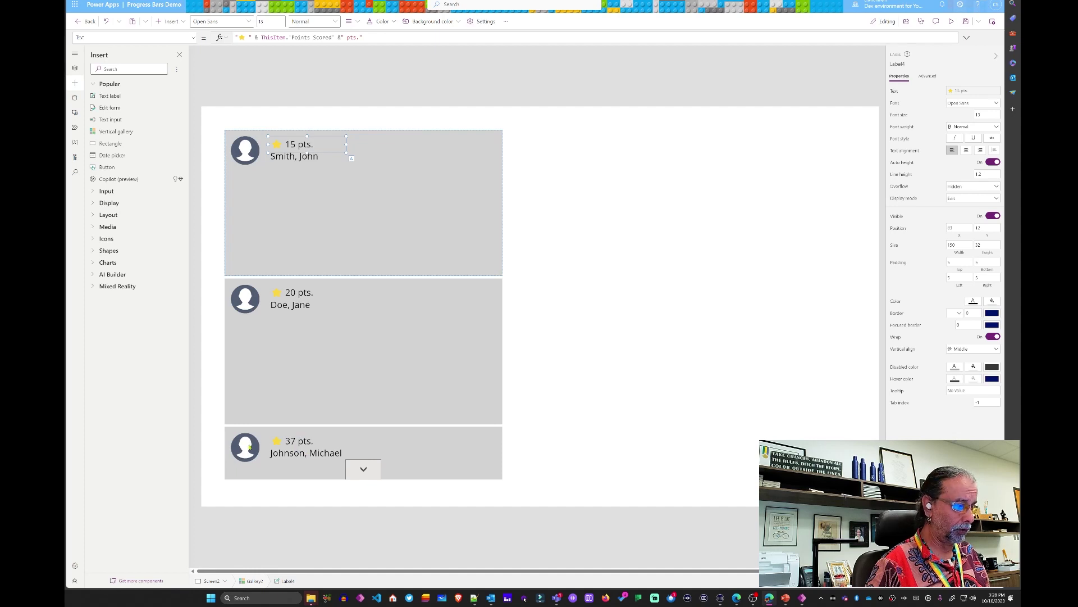
click(346, 225)
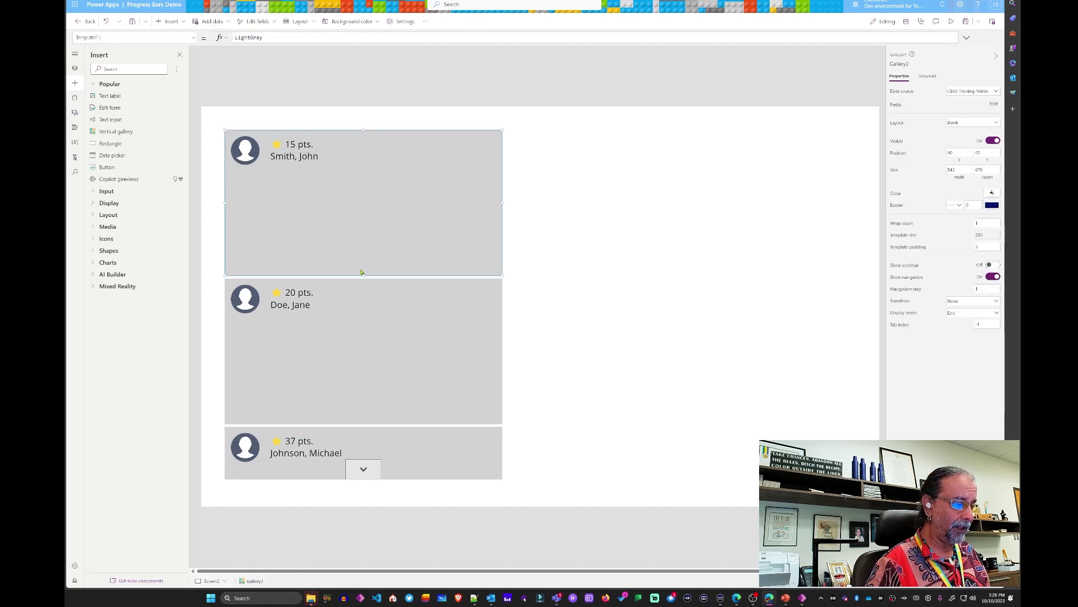
drag(364, 274, 367, 183)
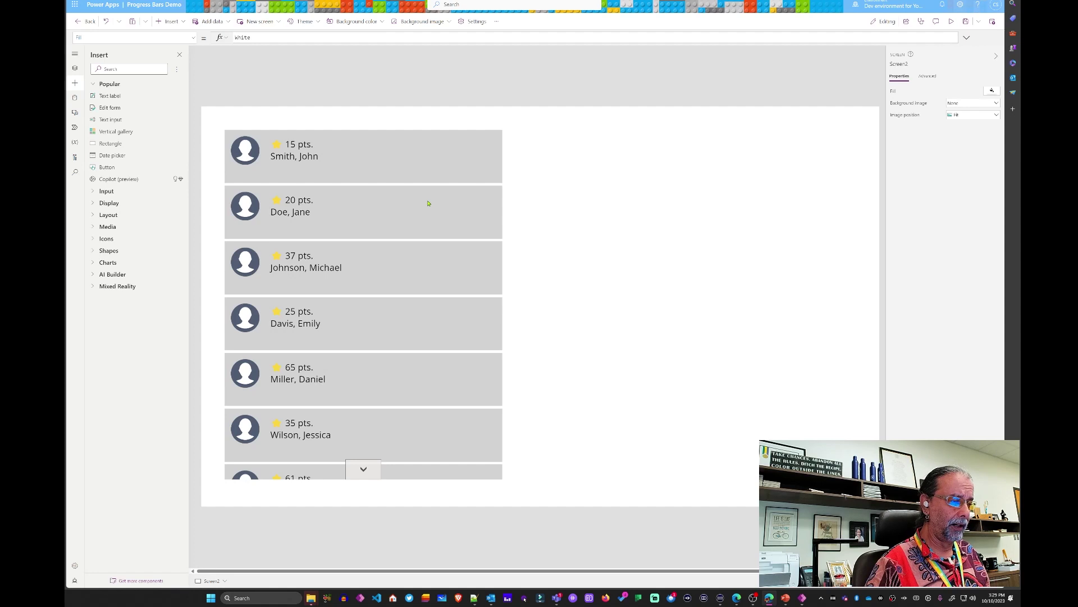
Step: Open the gallery's Items formula and put a Sort( function in front of the training points list
click(451, 222)
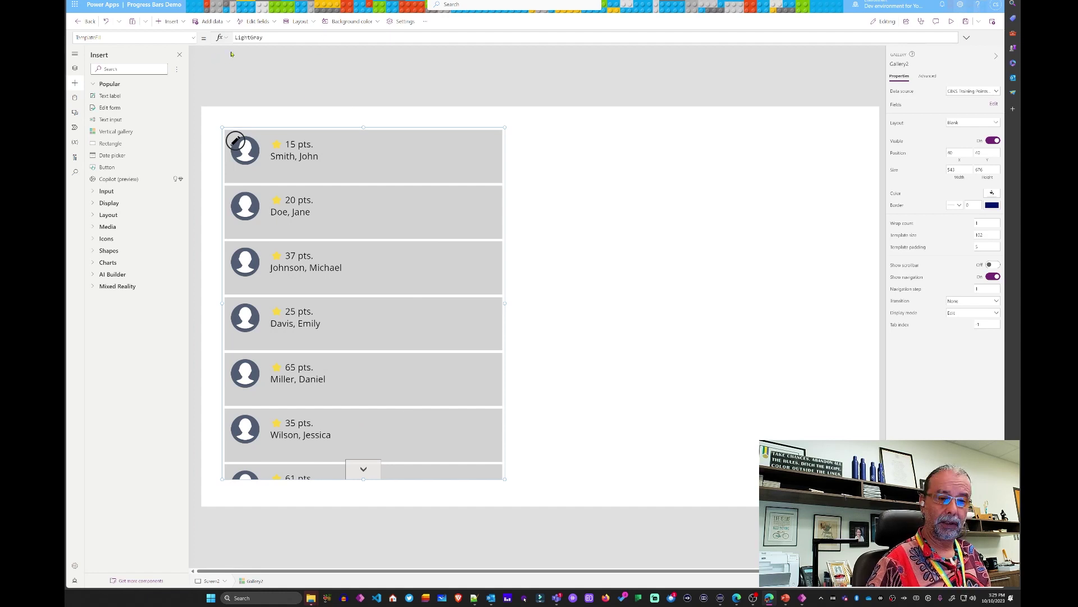
click(193, 37)
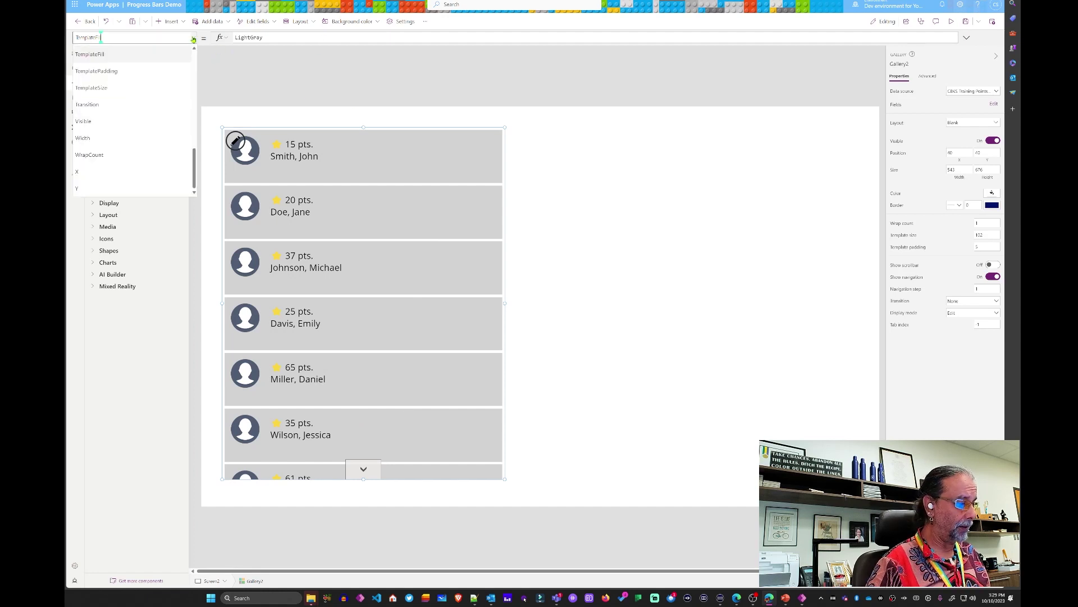
scroll(111, 138, up, 5)
click(111, 178)
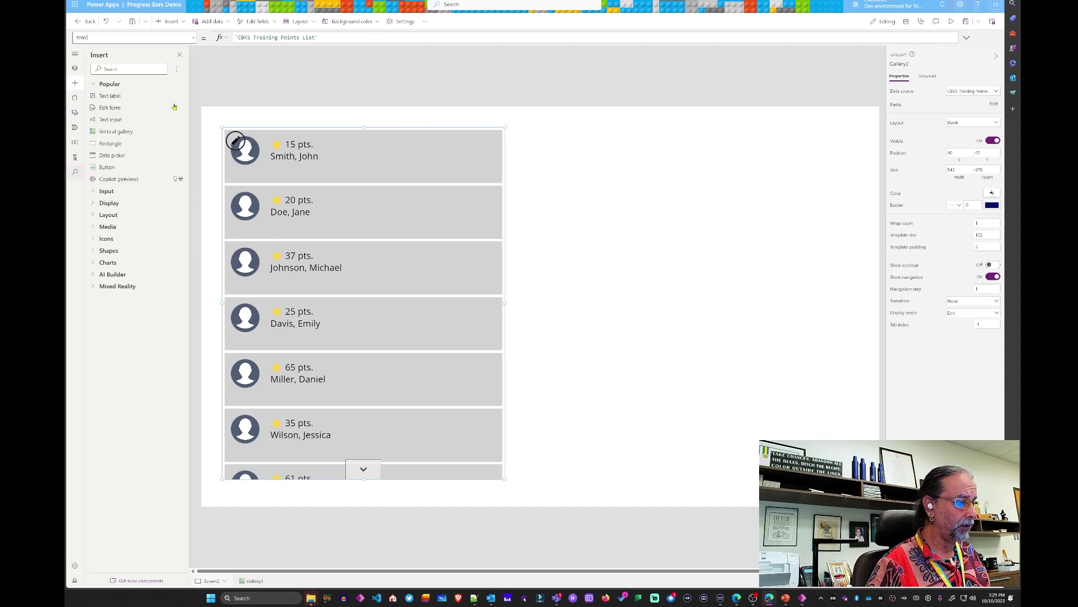
click(329, 37)
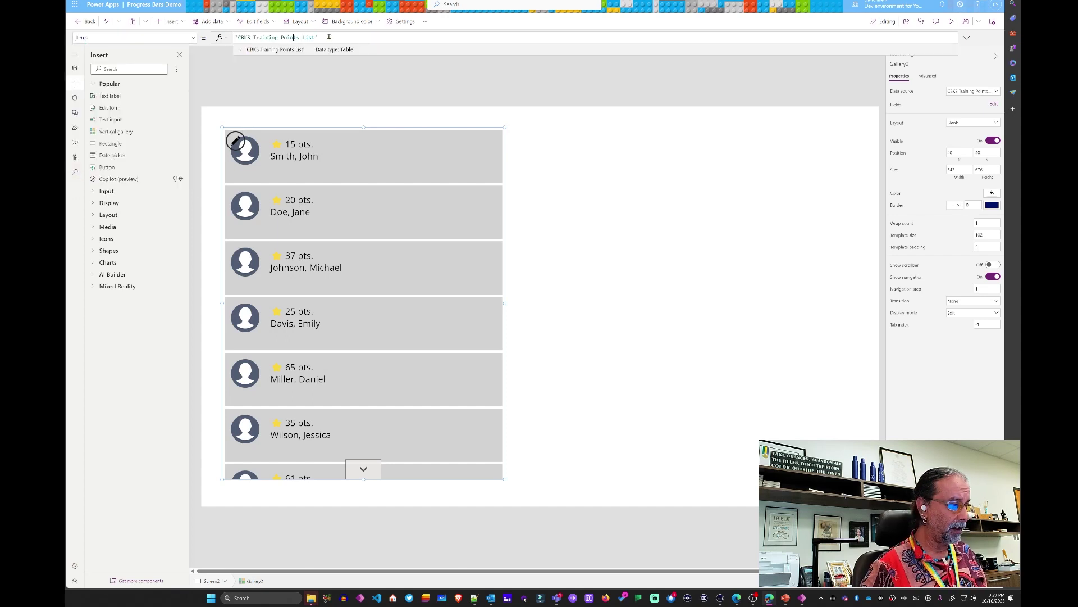
key(Home)
text(Sort)
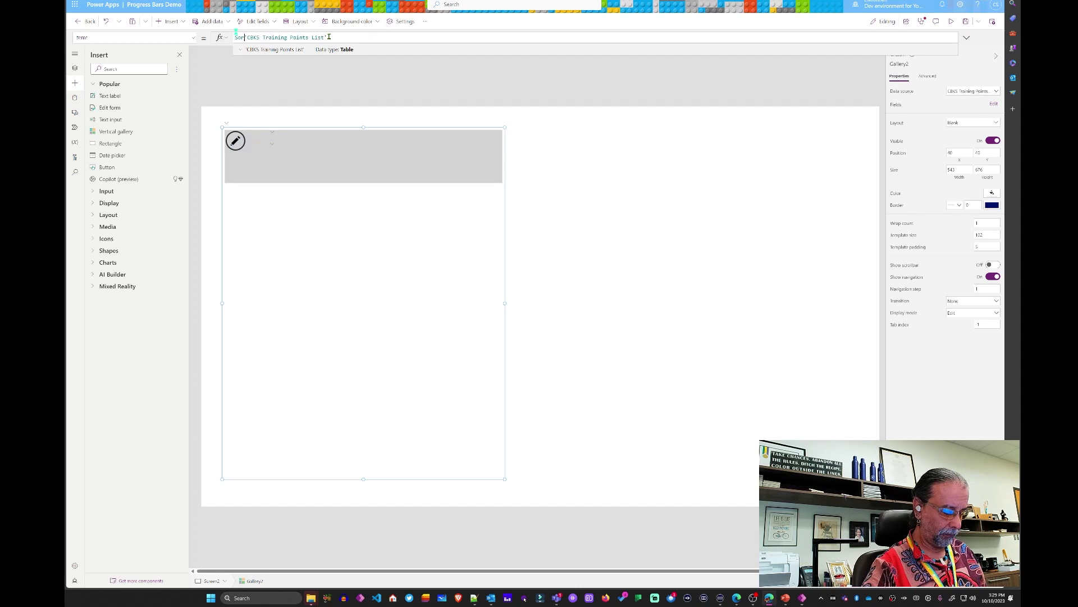
text(()
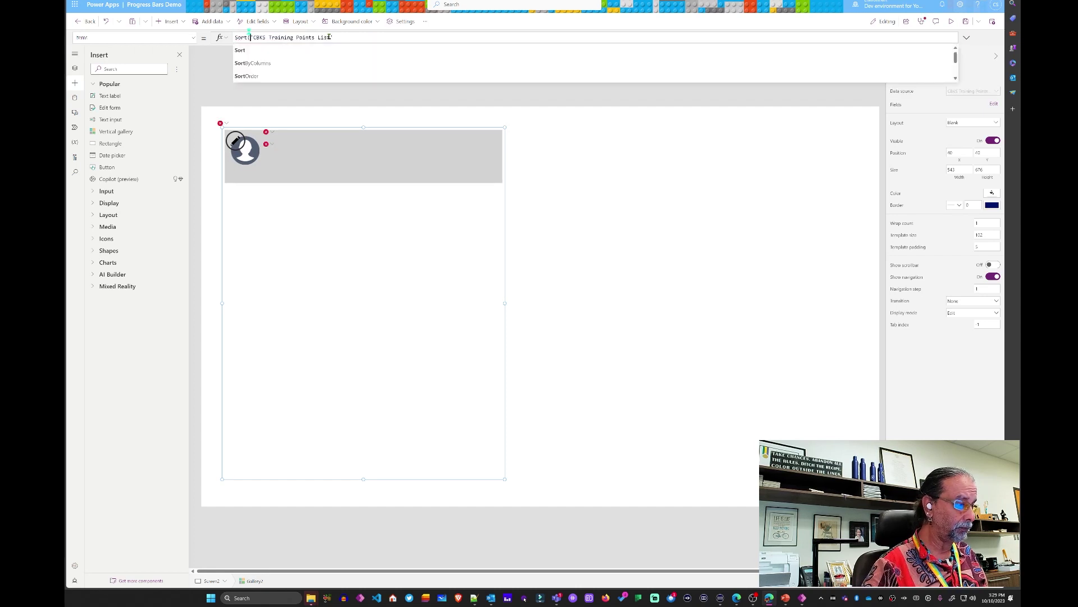
Step: Complete the gallery's Sort formula with 'Points Scored' as the expression and SortOrder.Descending as the order
click(395, 39)
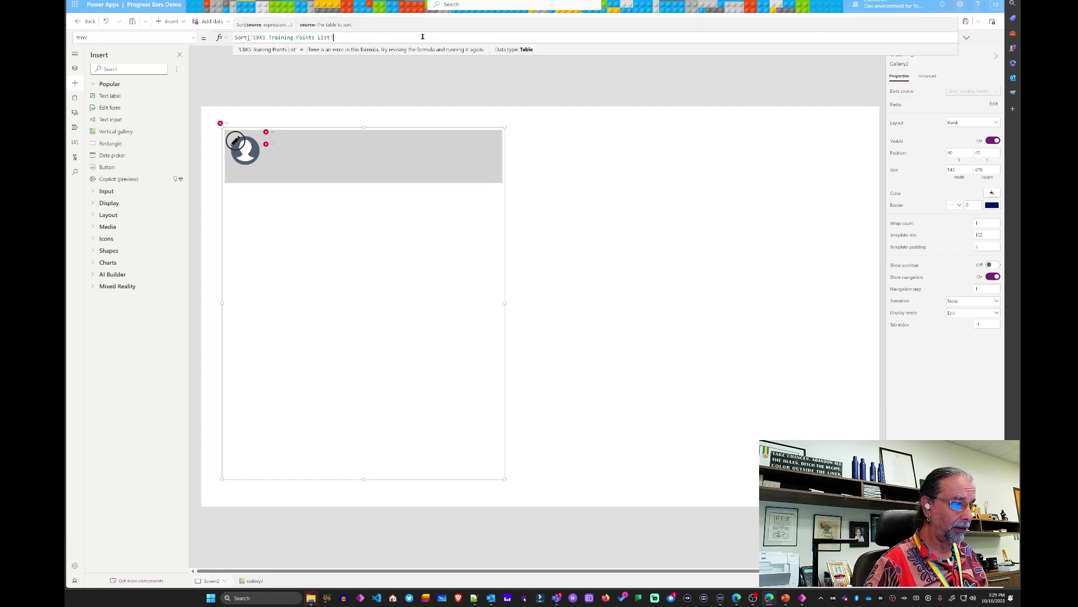
text(,'Points Scored',)
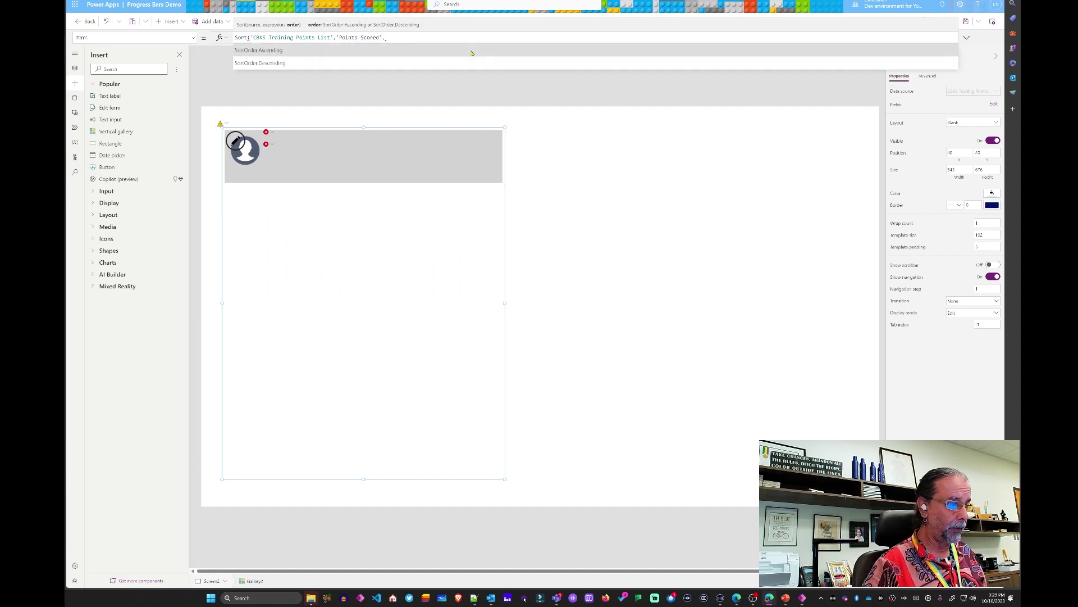
click(373, 66)
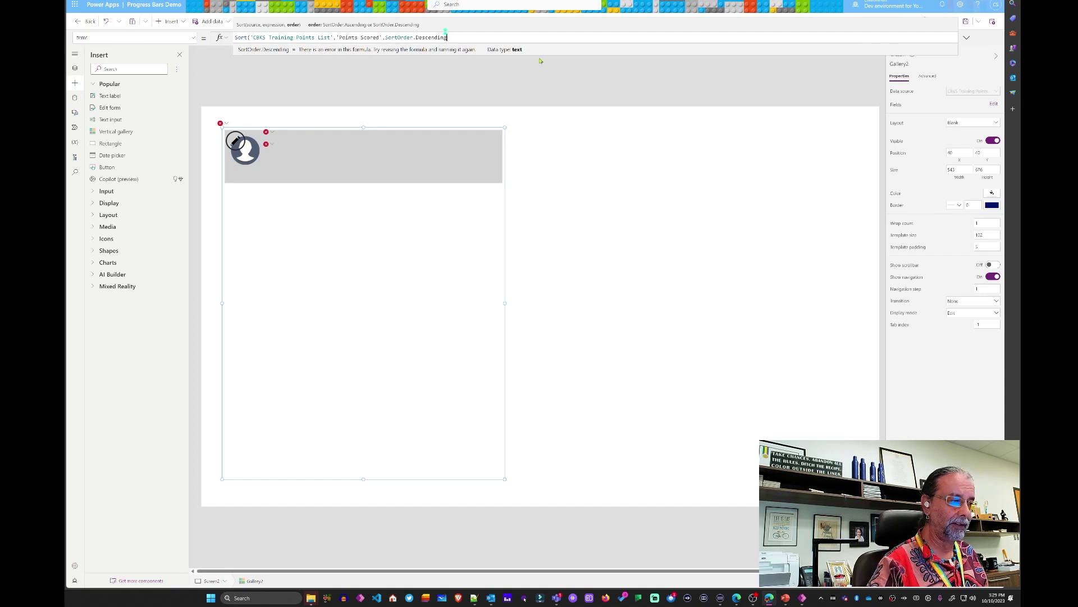
text())
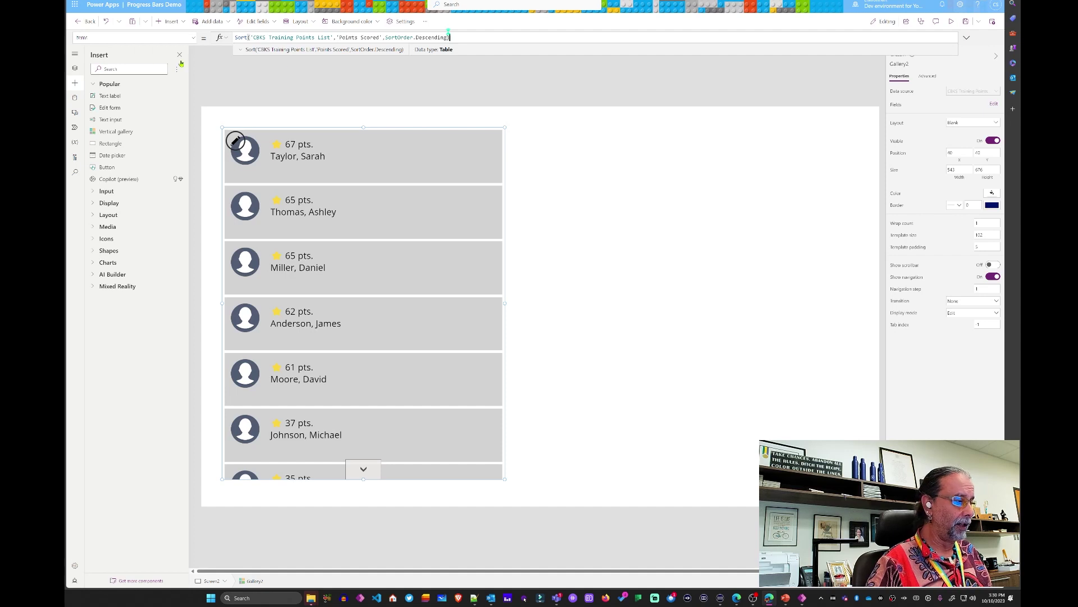
Step: Find the Add document icon and place it at the right end of the gallery's first row
click(136, 66)
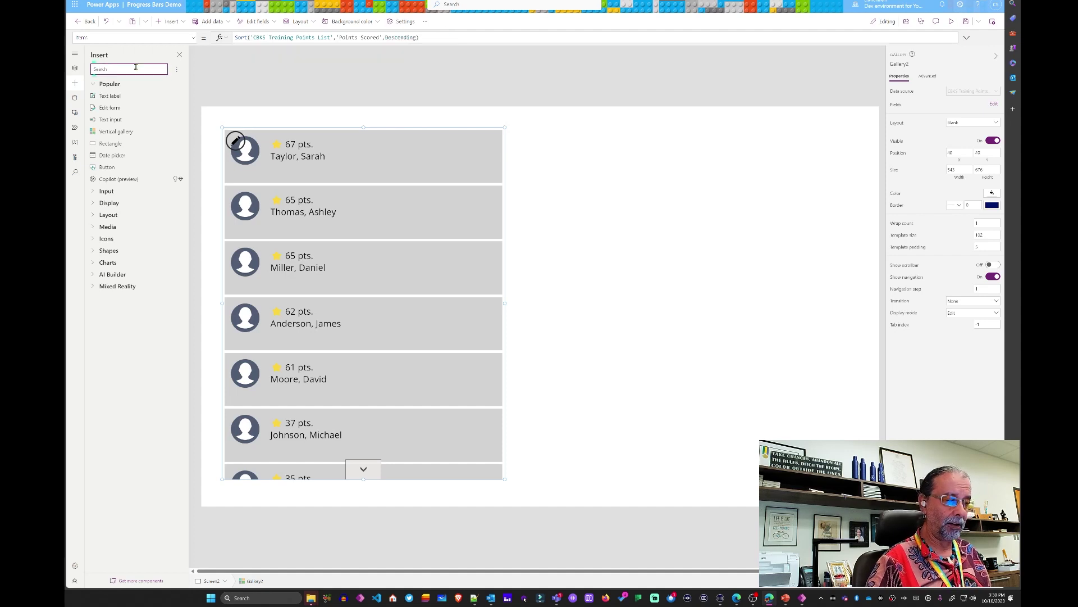
text(add)
drag(110, 155, 483, 151)
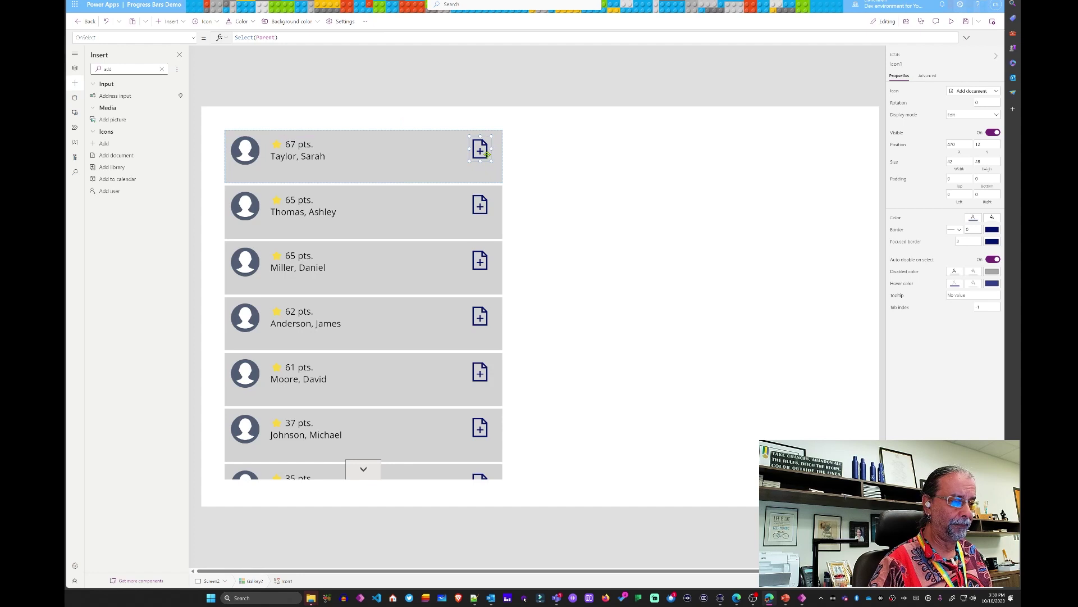
Step: Replace the icon's OnSelect formula with a Patch call on the training points list, using ThisItem as the record
click(298, 37)
key(ctrl+a)
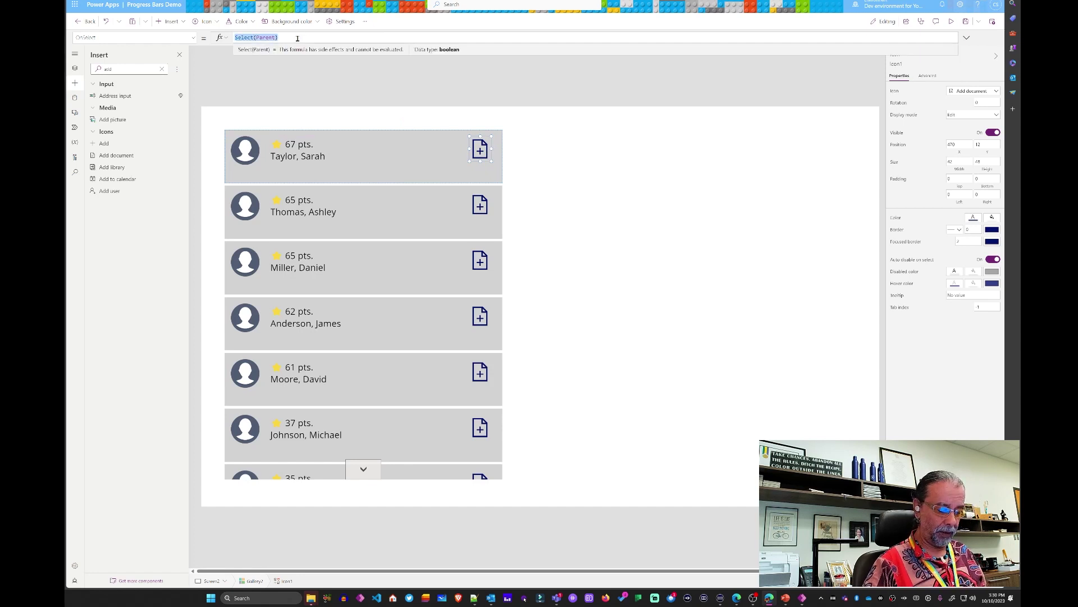
text(Pa)
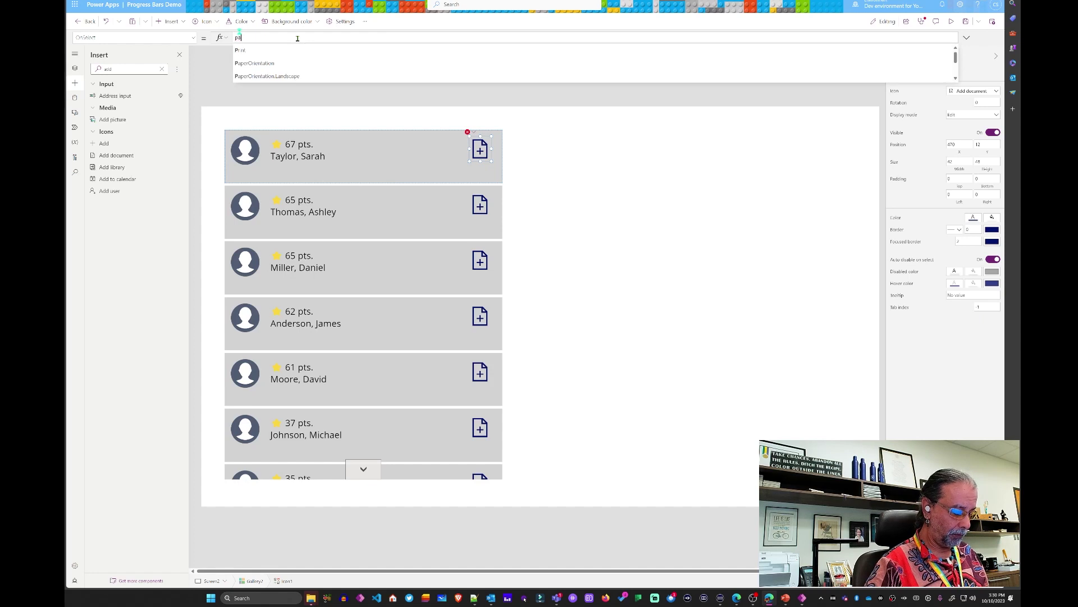
text(tch()
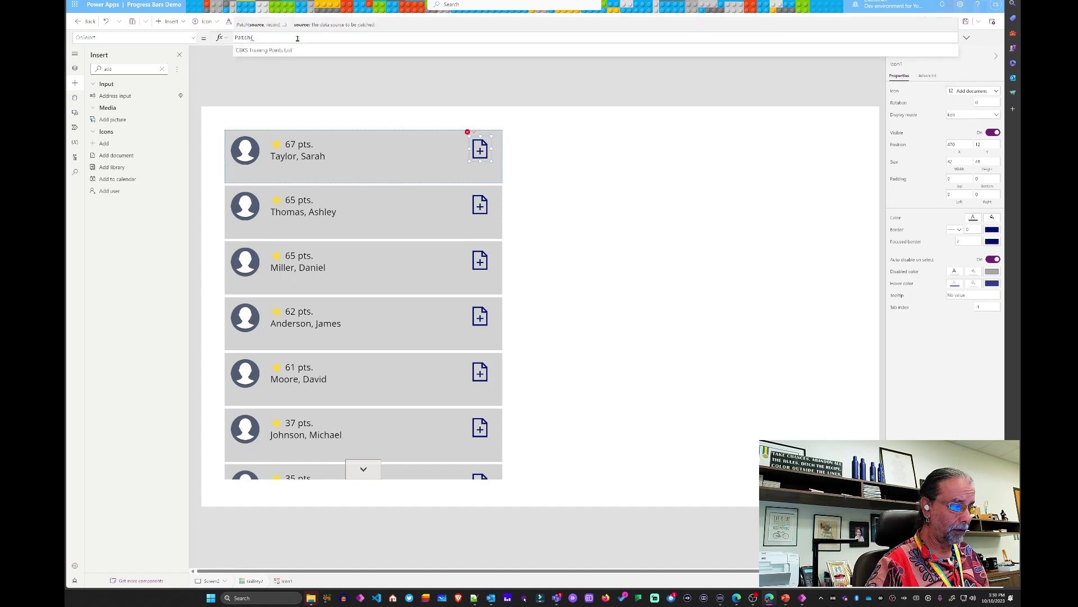
key(Tab)
text(,)
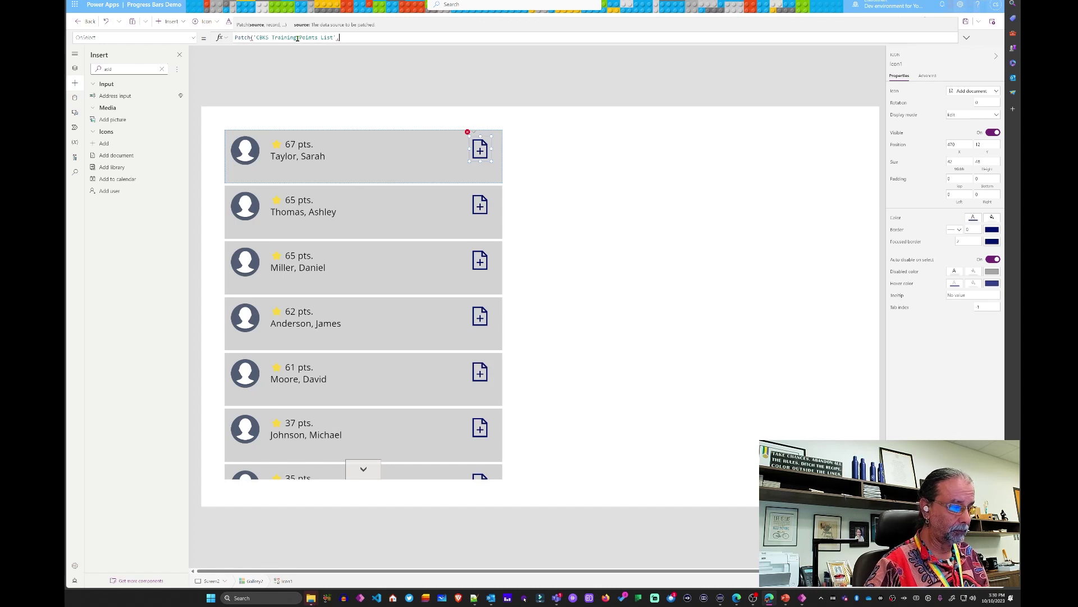
text( This)
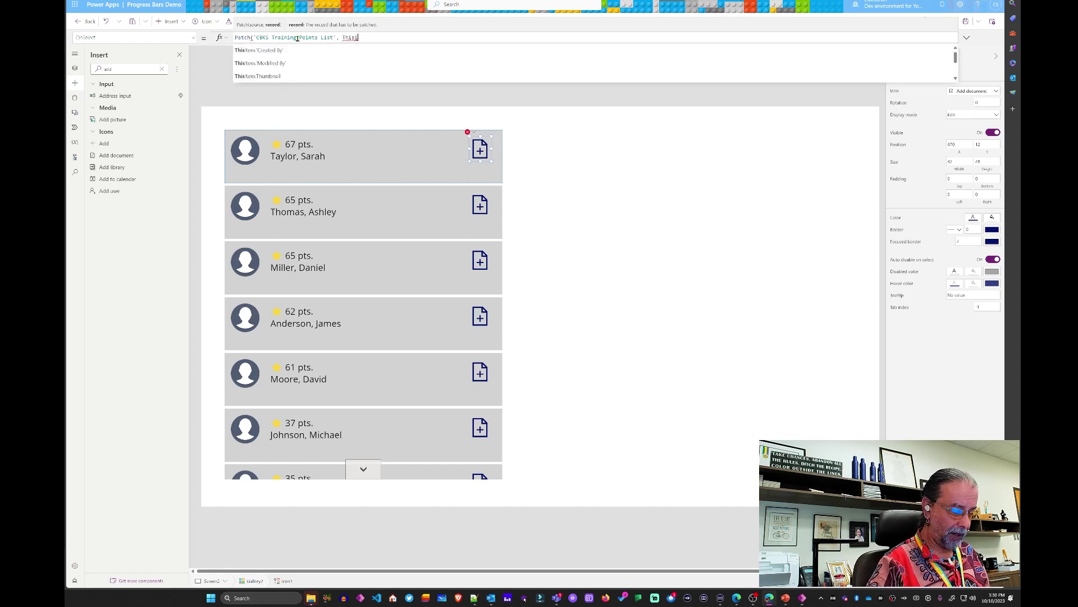
key(Caps_Lock)
text(I)
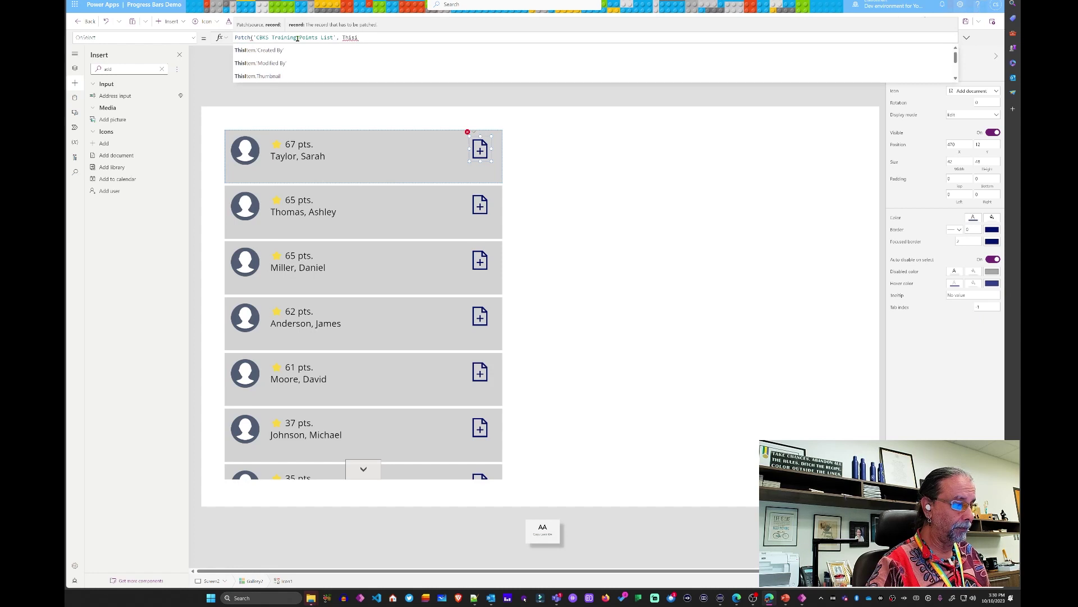
key(Caps_Lock)
text(tem)
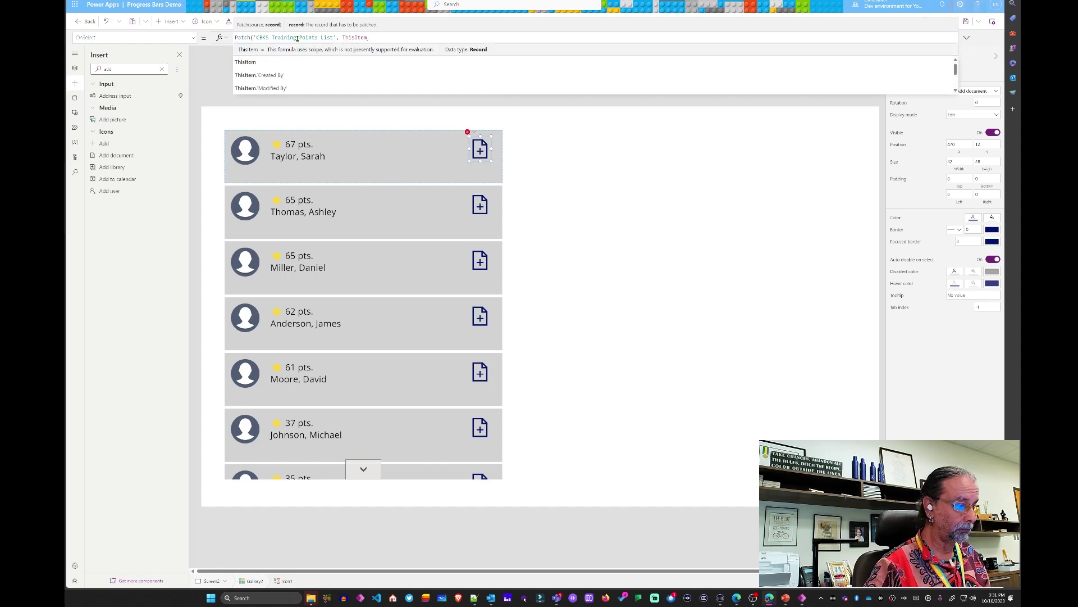
Step: Finish the icon's Patch formula with the update record {'Points Scored': ThisItem.'Points Scored'+7})
text(, {)
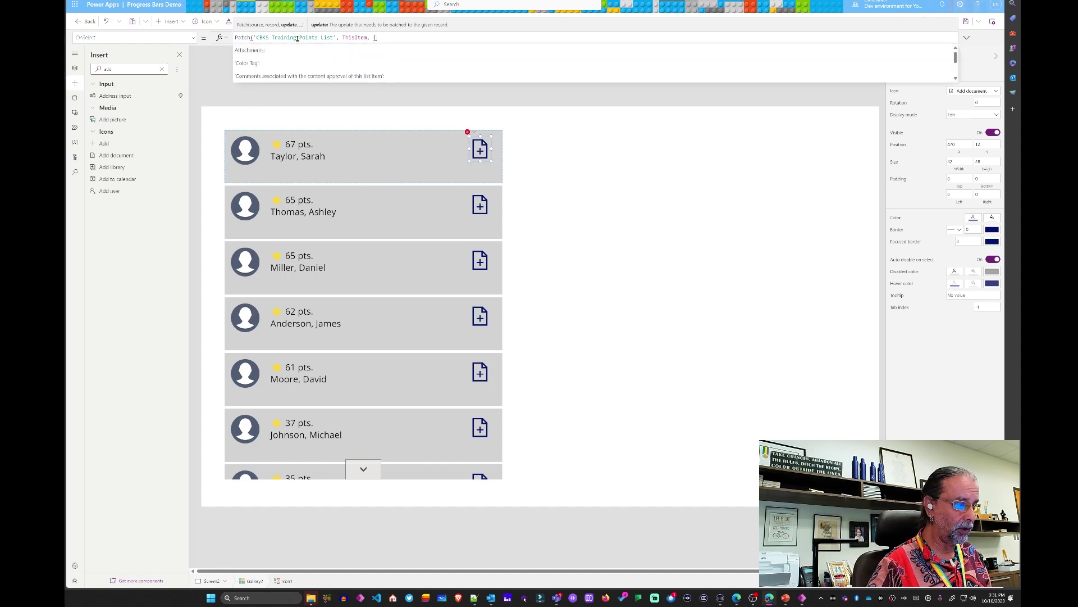
text(poin)
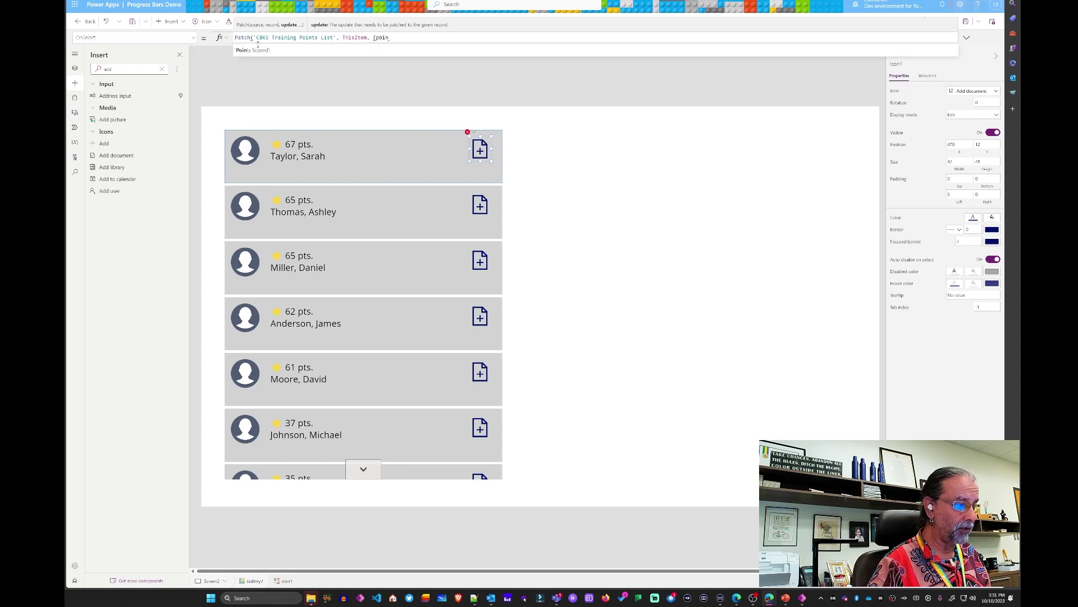
key(Tab)
text(:)
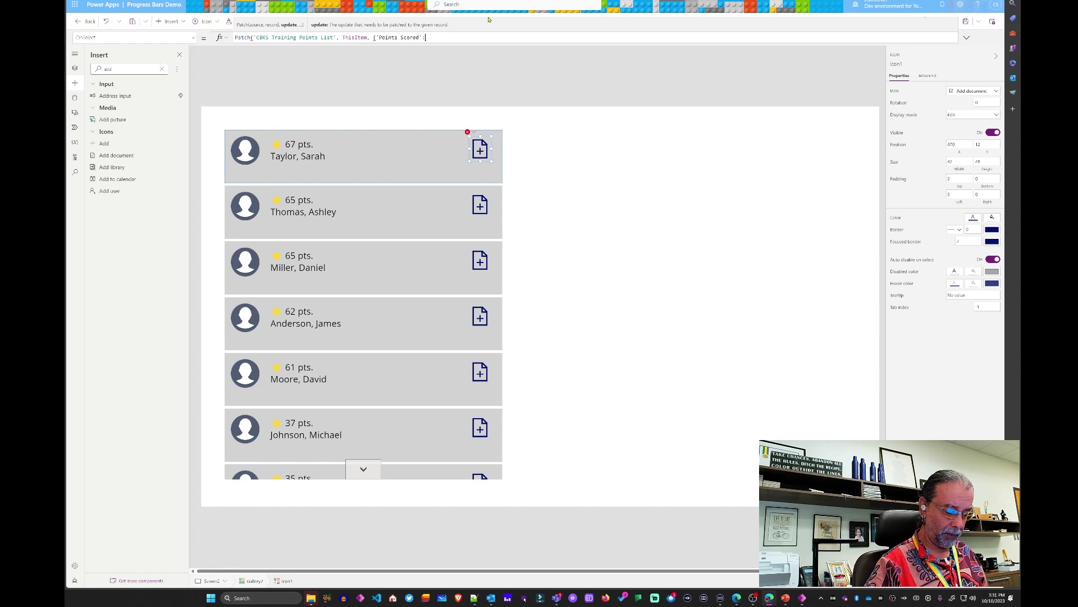
text( This)
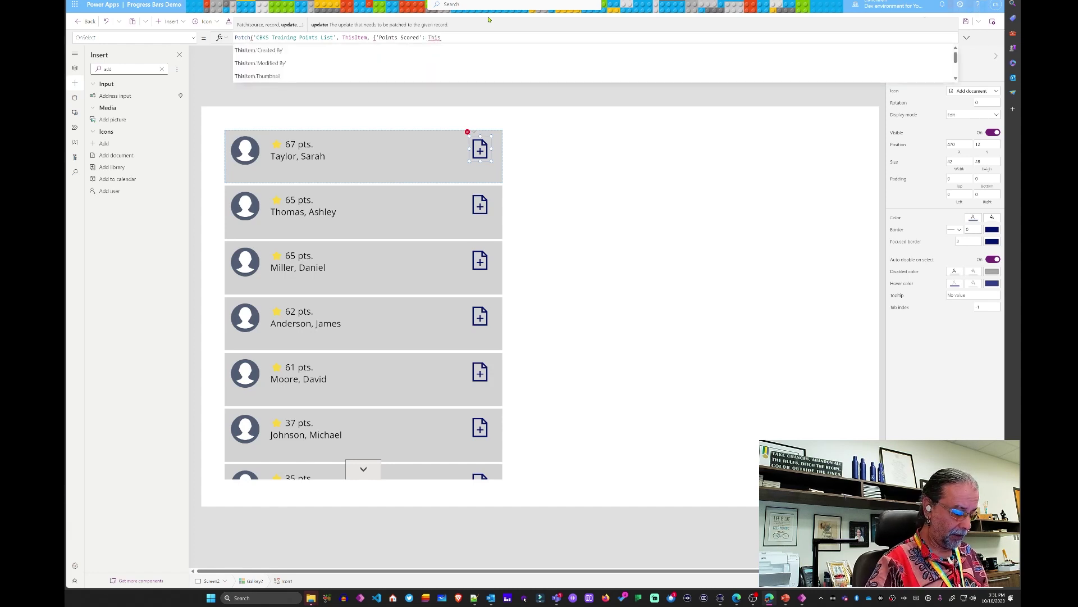
text(Item)
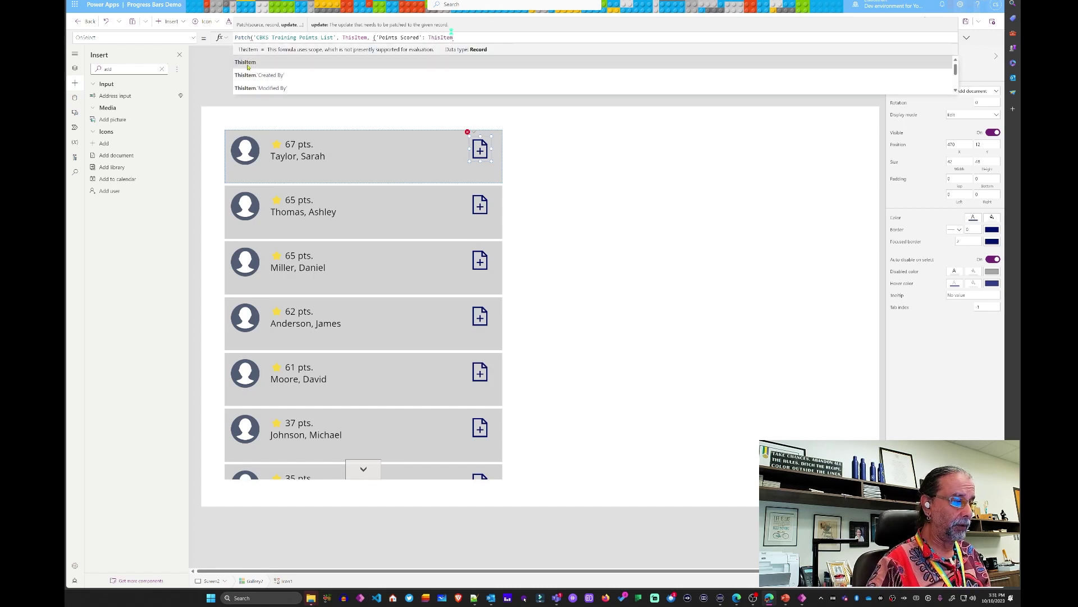
text(.Po)
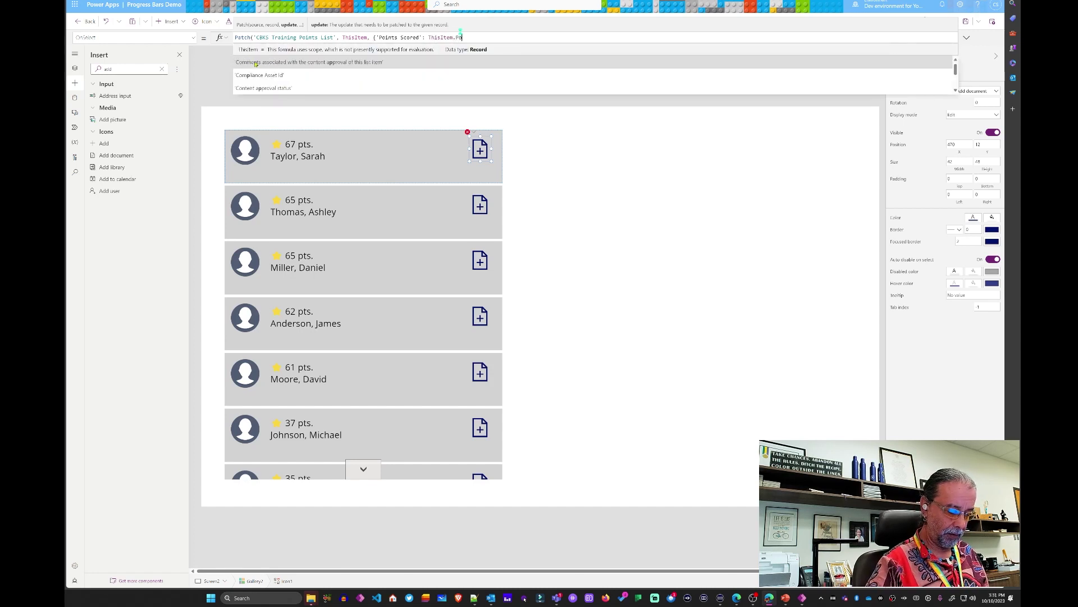
text(in)
click(254, 50)
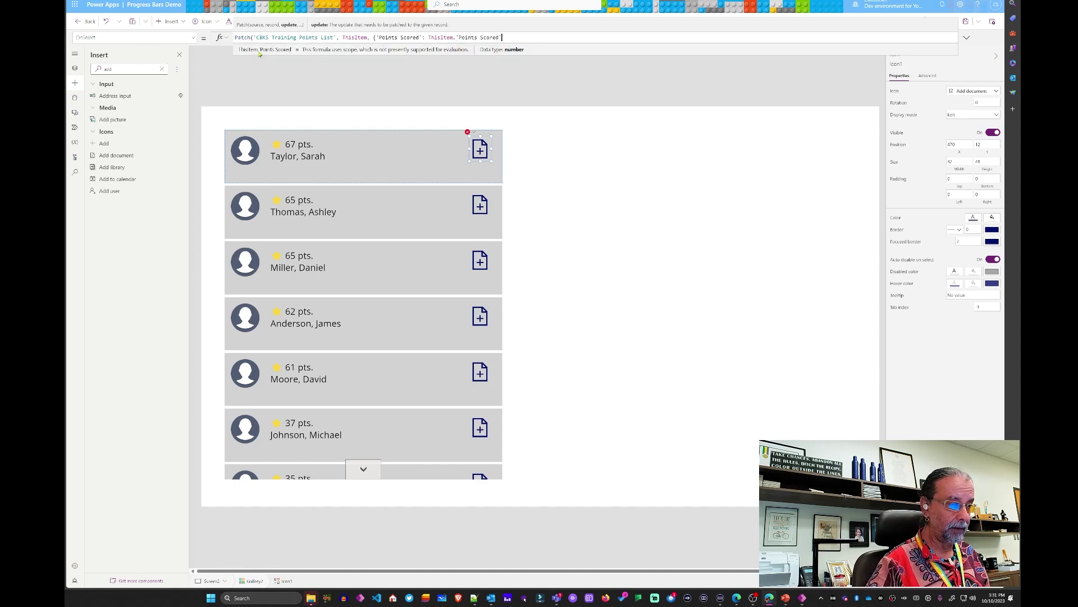
text(+)
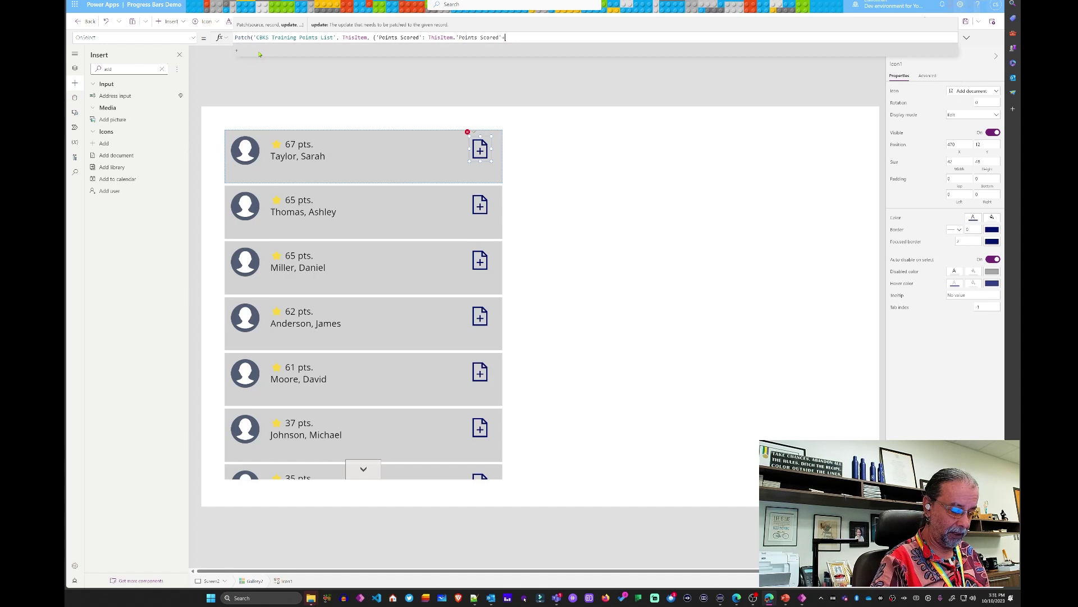
text(7}))
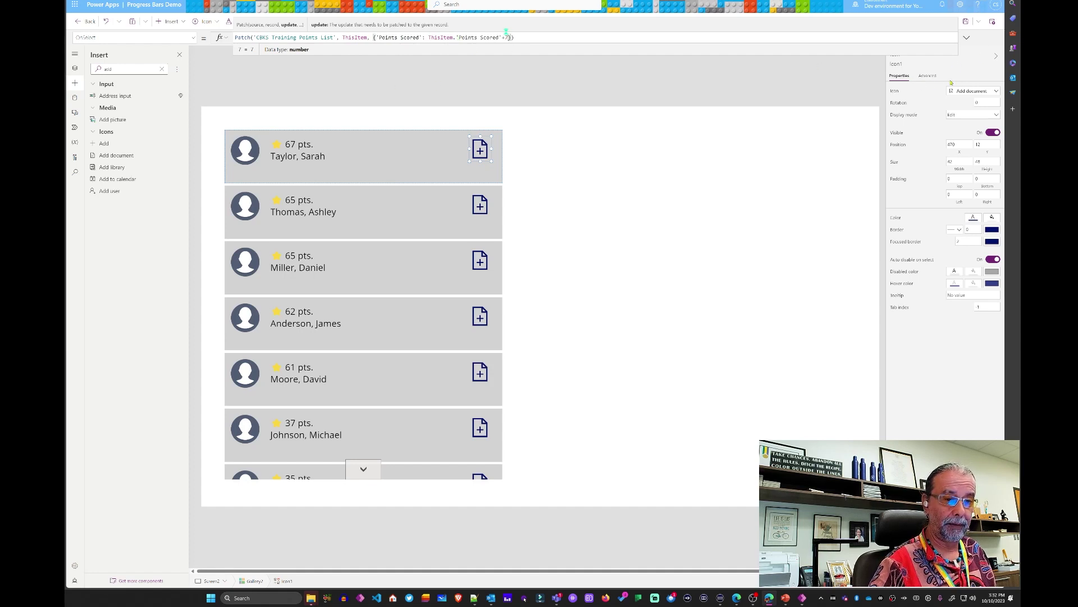
Step: Preview the app, test the add icon on the 20 pts. row, check the gallery's order, and exit the preview
key(F5)
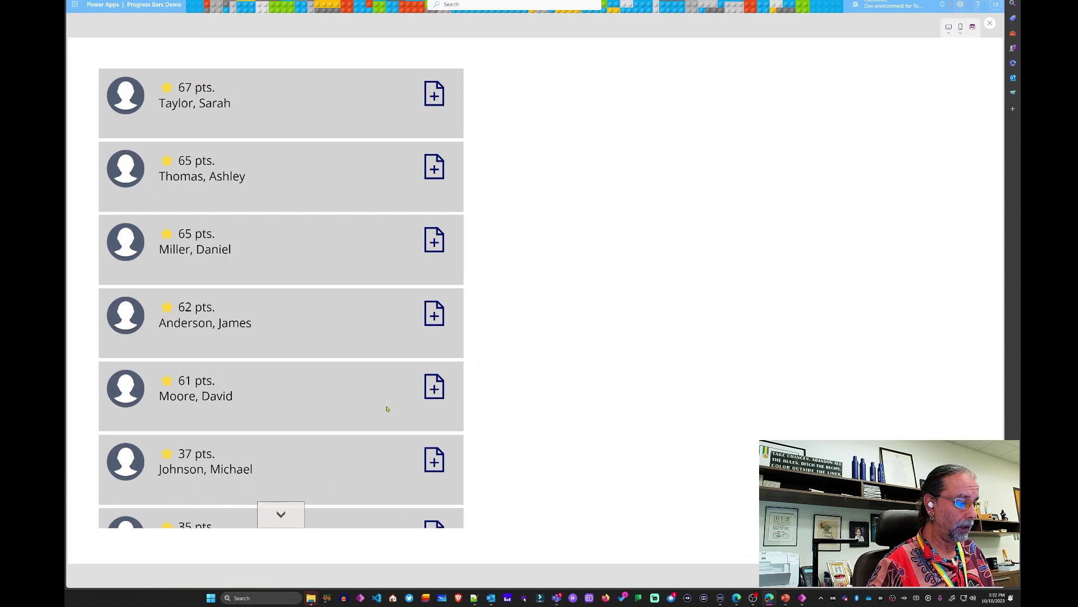
scroll(346, 367, down, 5)
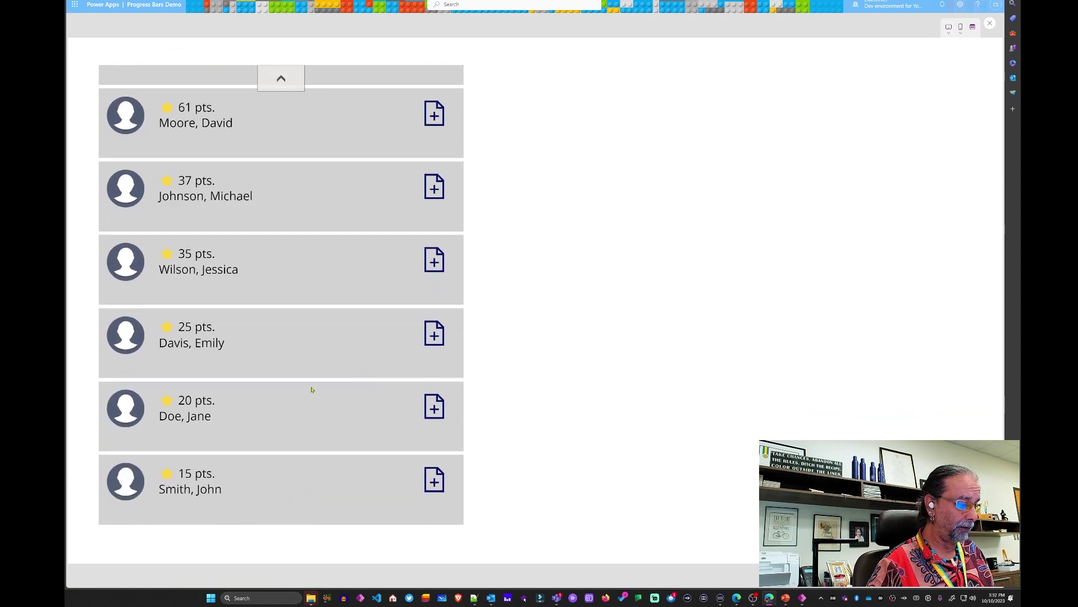
click(434, 412)
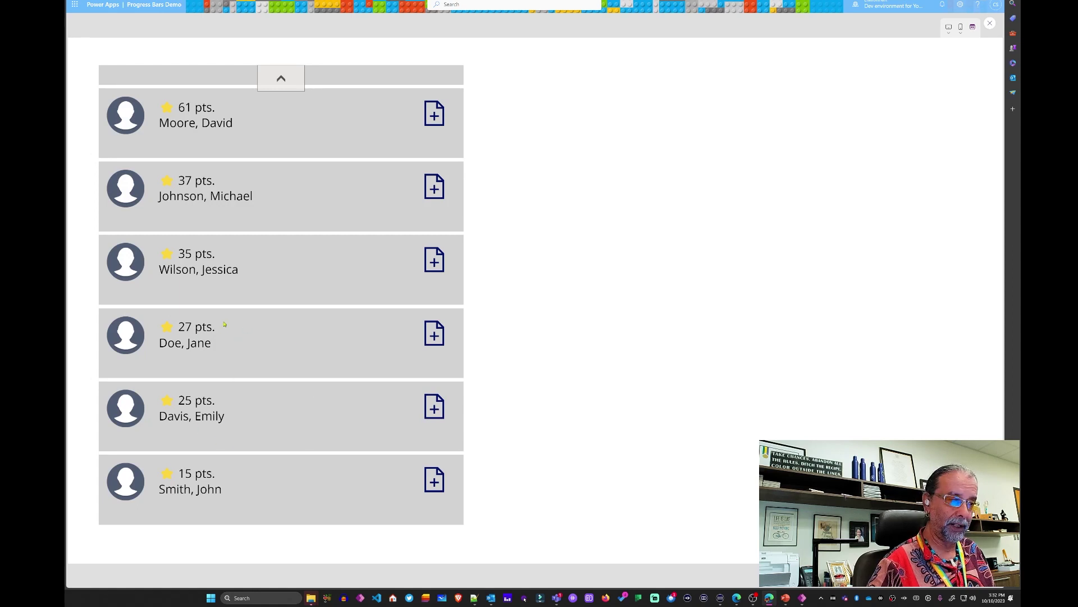
scroll(302, 434, up, 5)
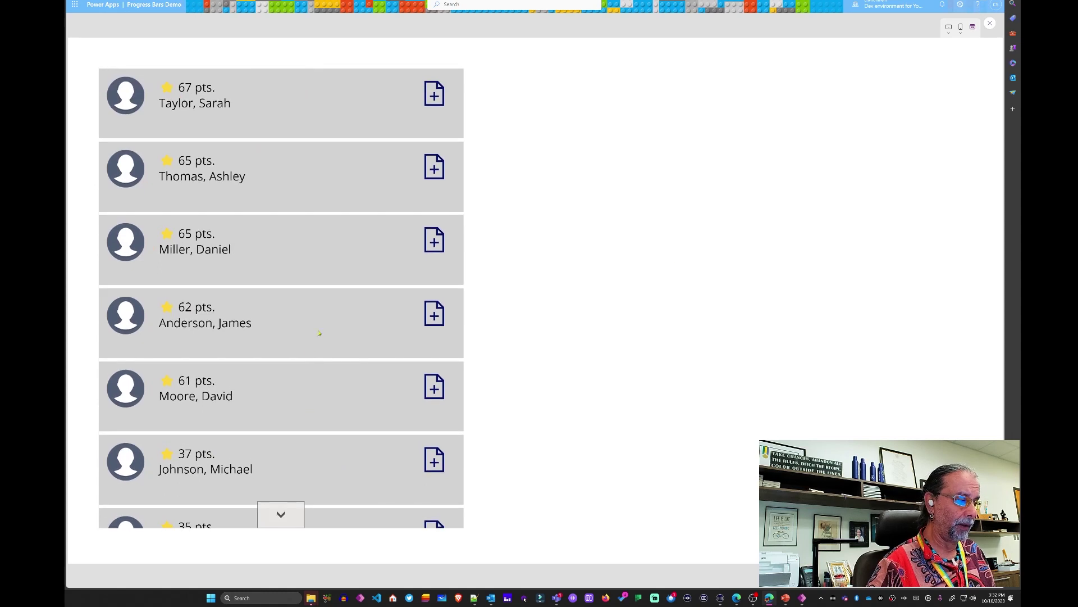
click(989, 23)
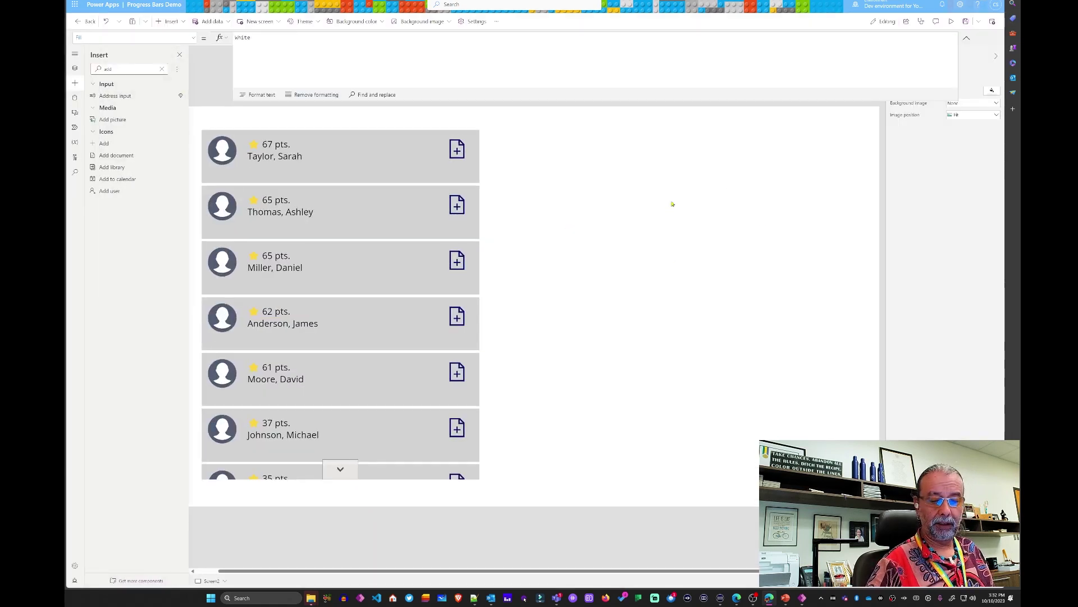
Step: Collapse the expanded formula bar and insert a Rectangle shape into the gallery's template row
click(967, 37)
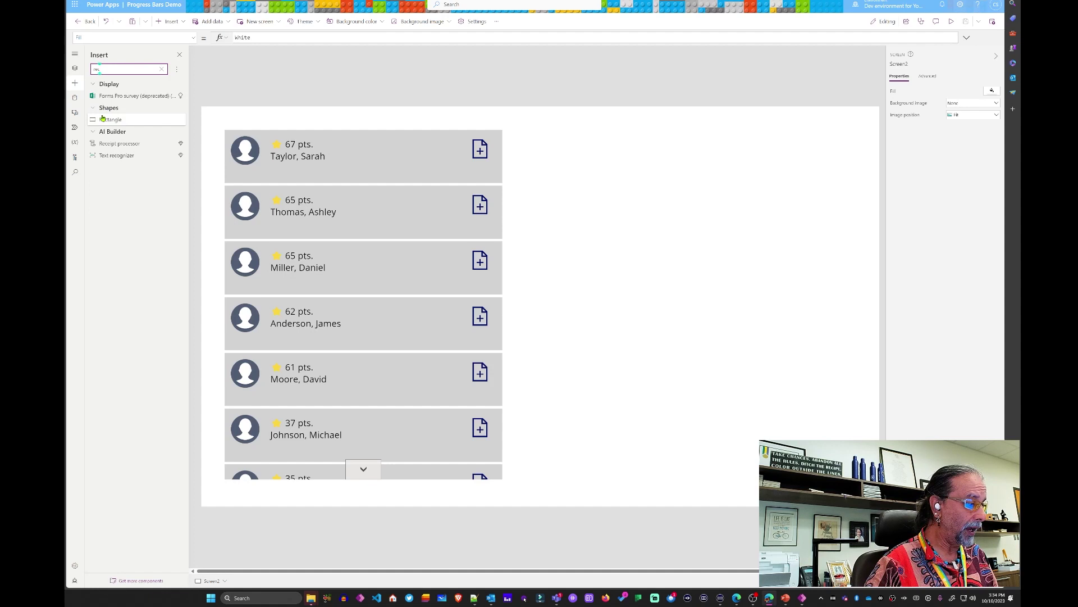
drag(104, 118, 285, 169)
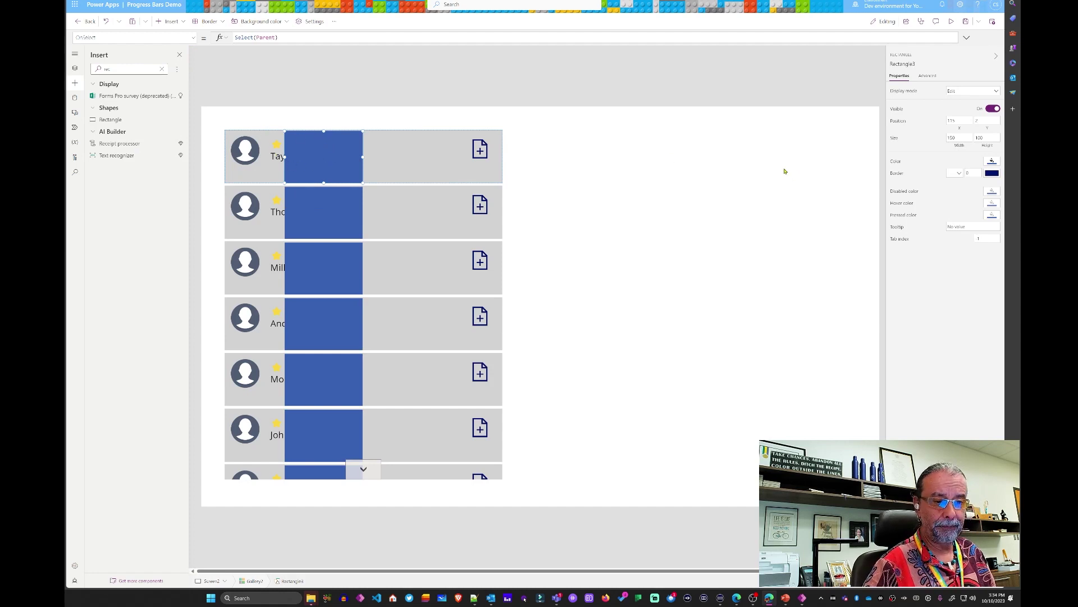
Step: Set the Height property of the gallery's new rectangle to 5
click(191, 37)
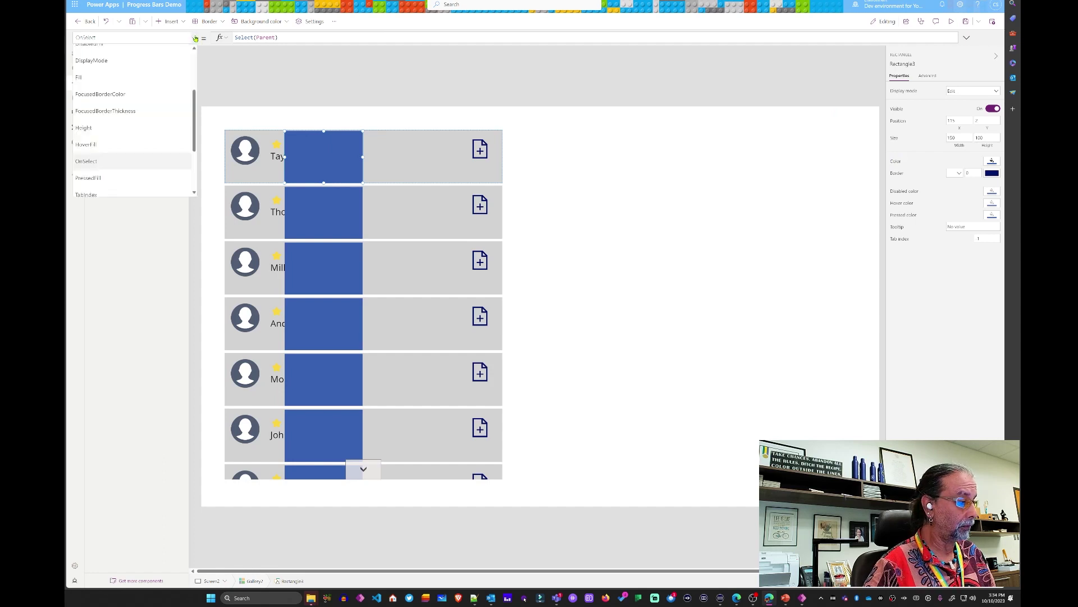
click(122, 128)
double_click(261, 38)
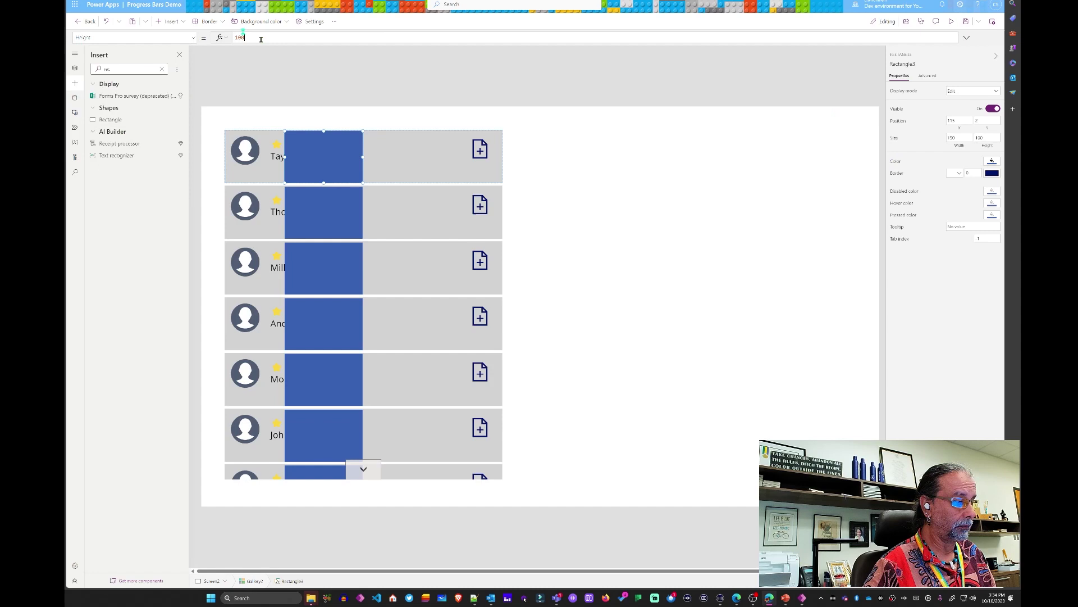
text(5)
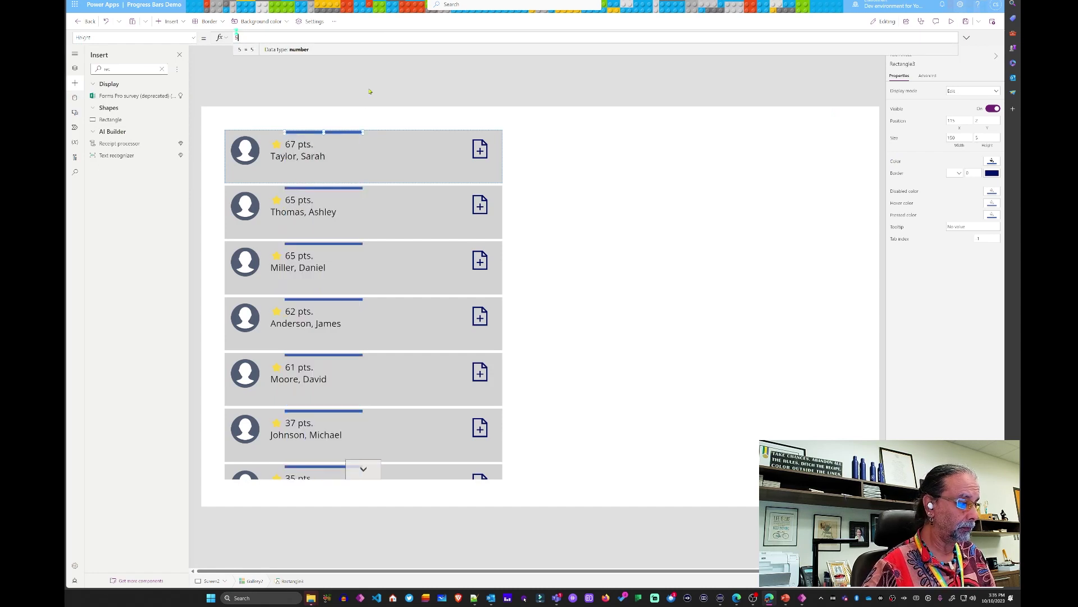
click(396, 85)
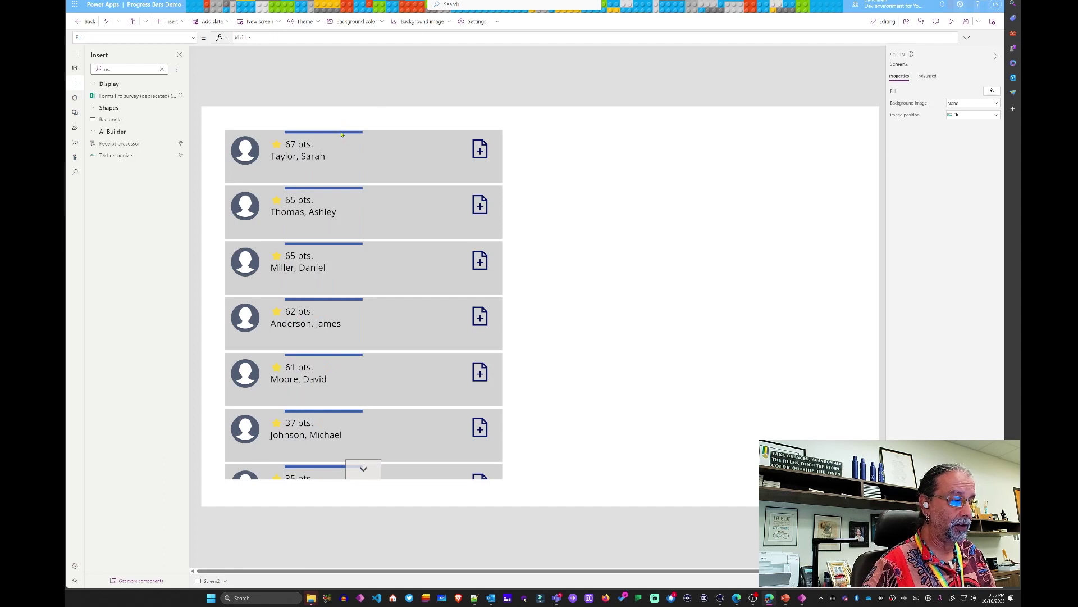
Step: Try positioning the thin rectangle just below the name label, and move it back above the points text
drag(341, 133, 327, 165)
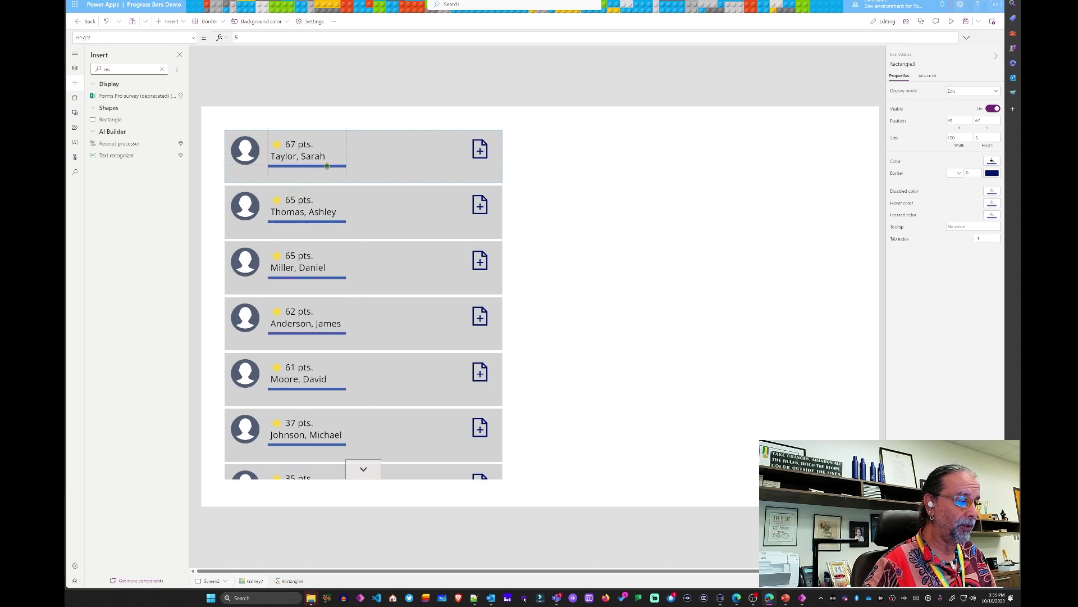
drag(327, 165, 342, 132)
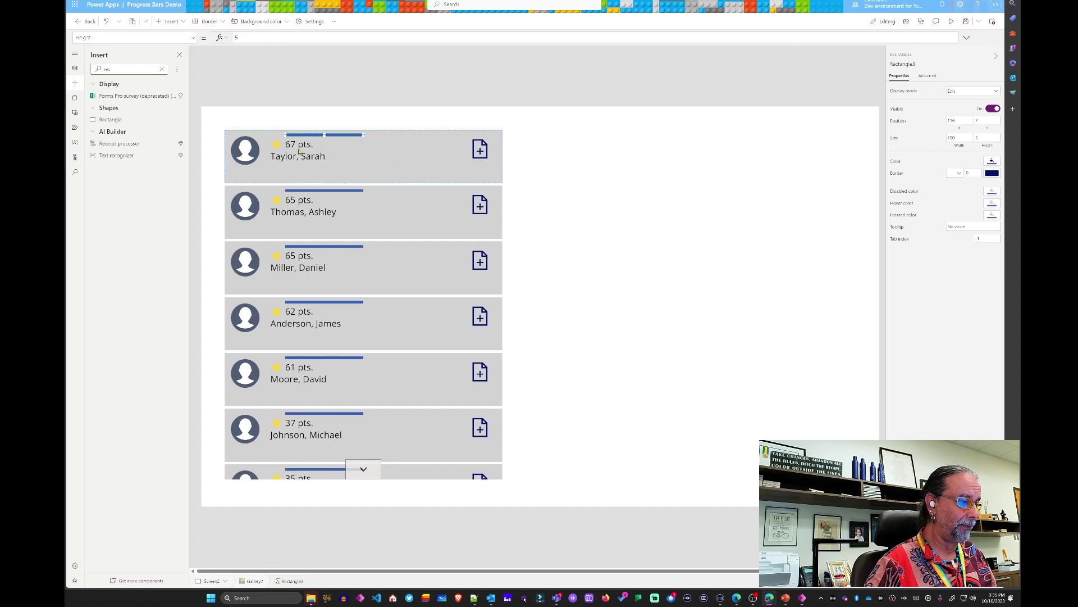
drag(299, 156, 301, 156)
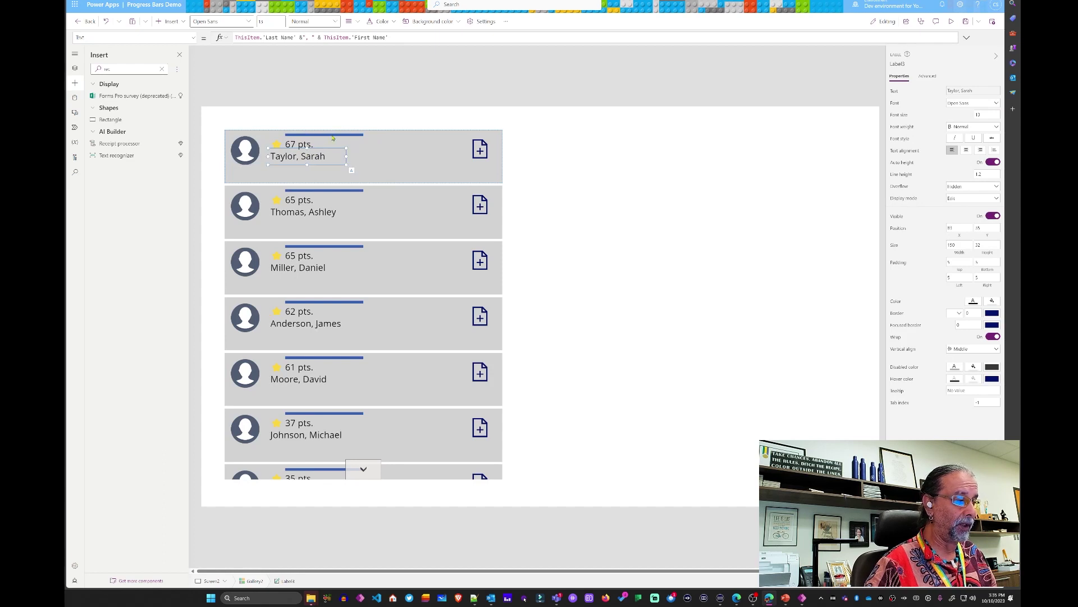
click(332, 135)
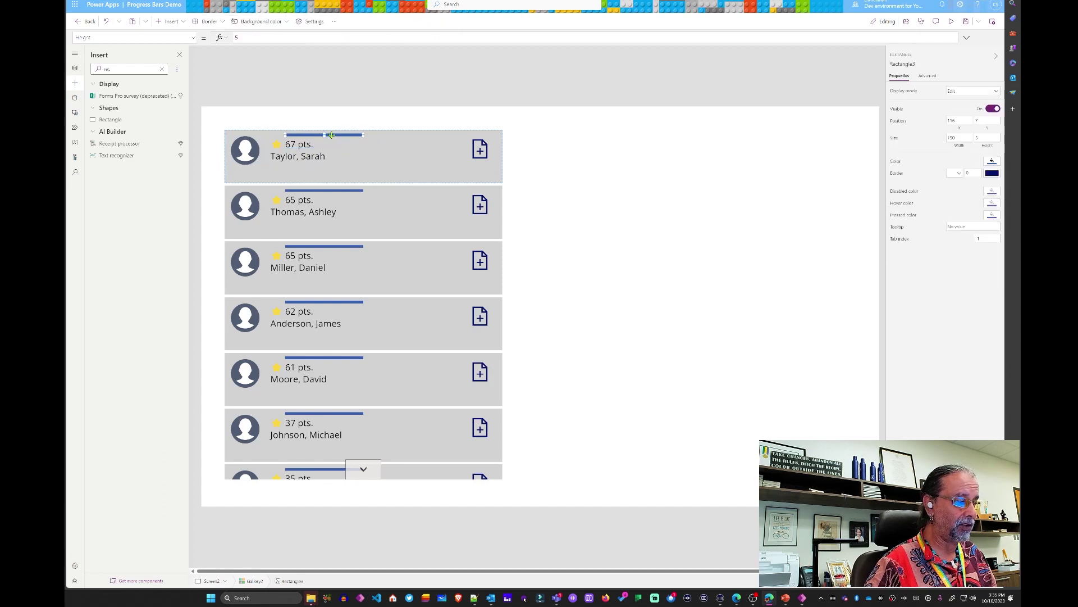
Step: Open the X property of the thin rectangle
click(191, 38)
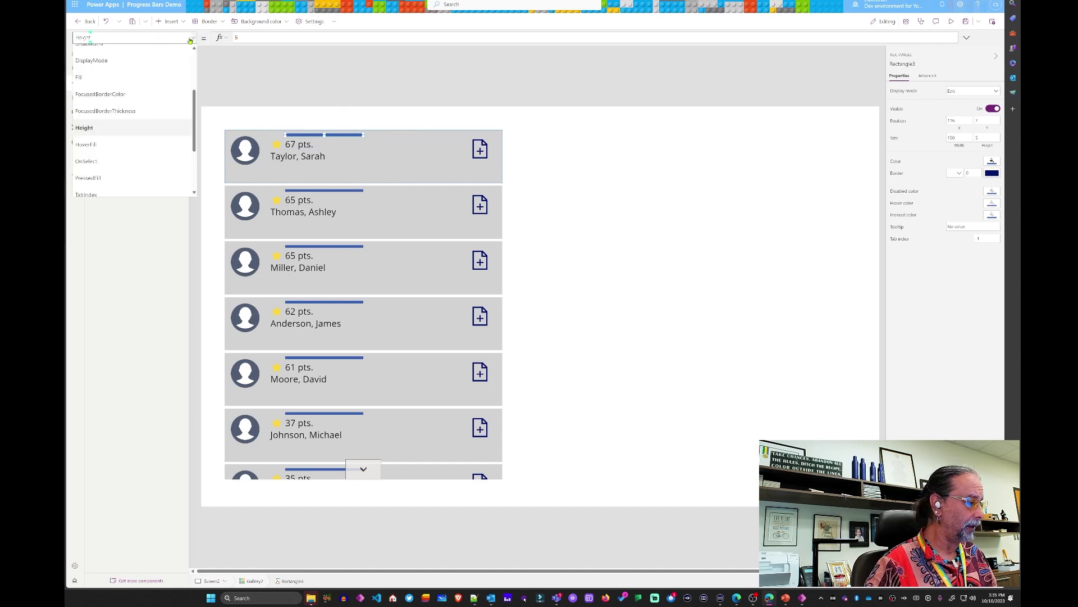
scroll(152, 126, down, 1)
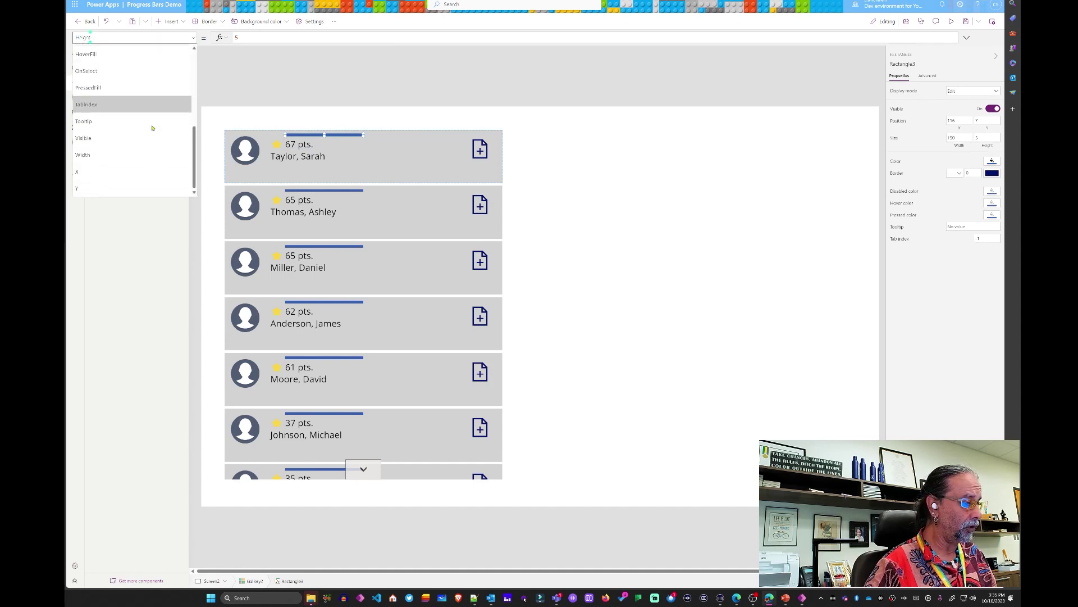
click(88, 172)
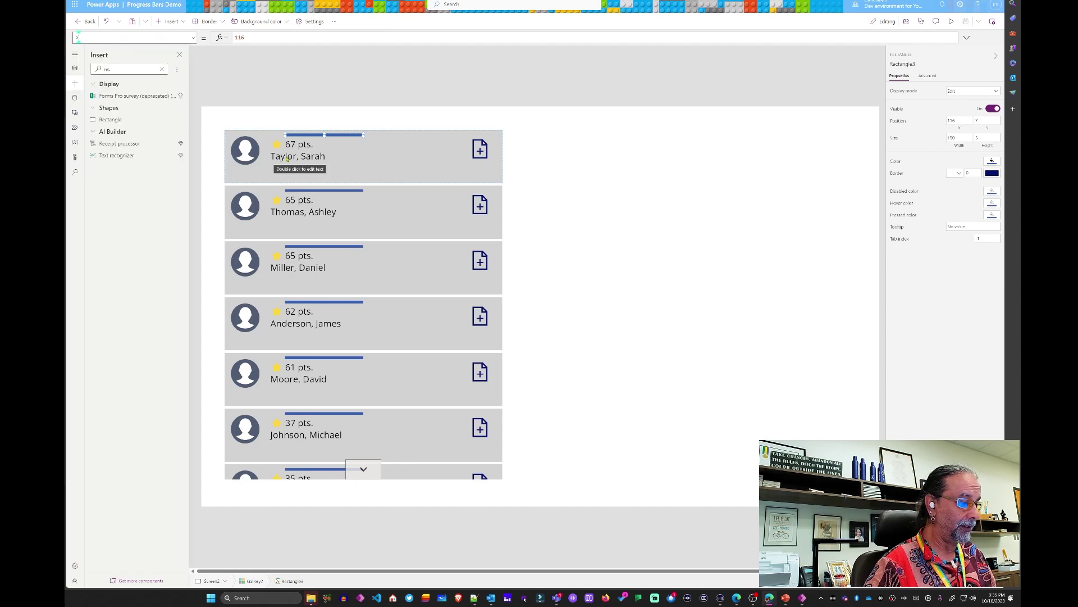
Step: Rename the label that shows the last and first name as lbl_Name
click(287, 158)
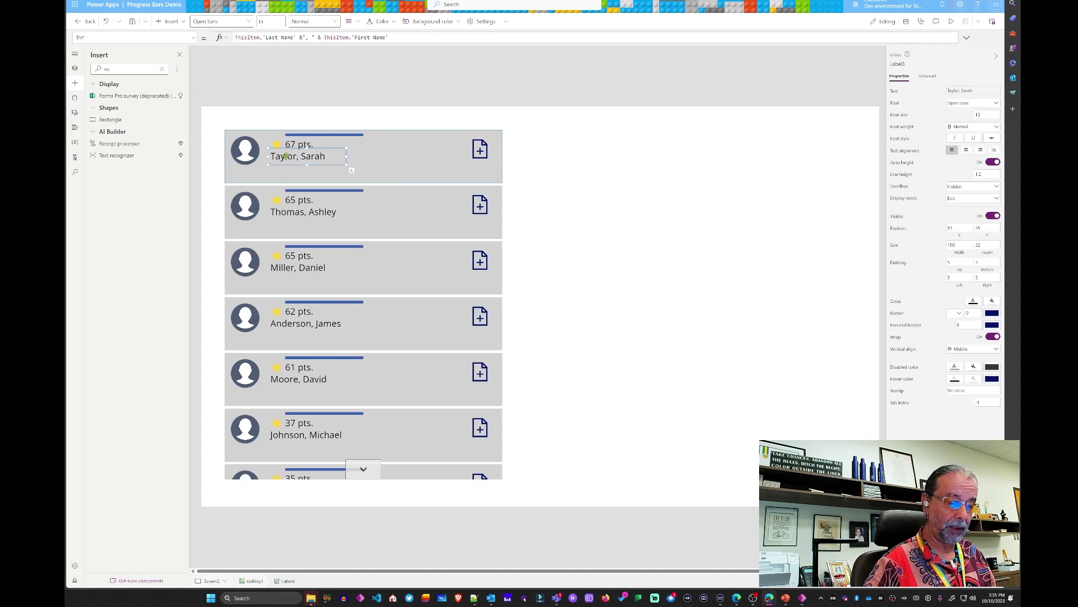
click(901, 64)
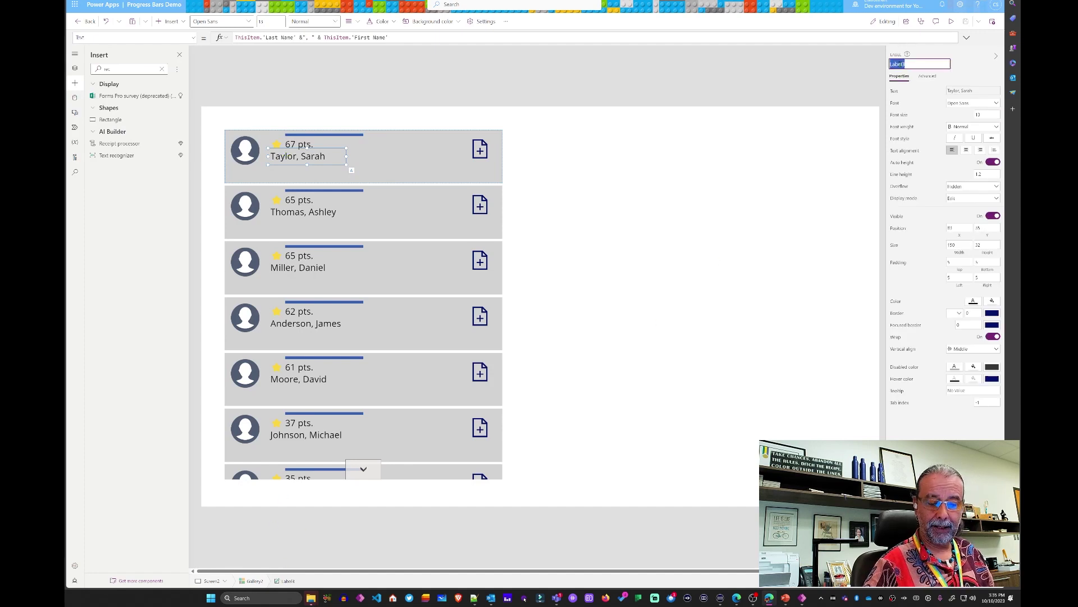
text(lbl_Nam)
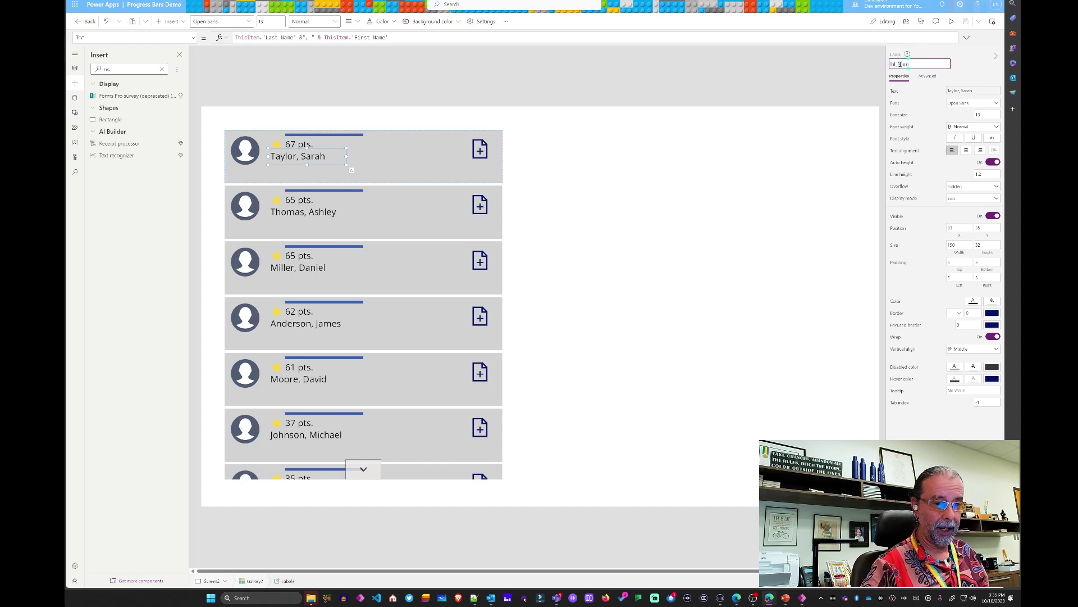
text(e)
key(Return)
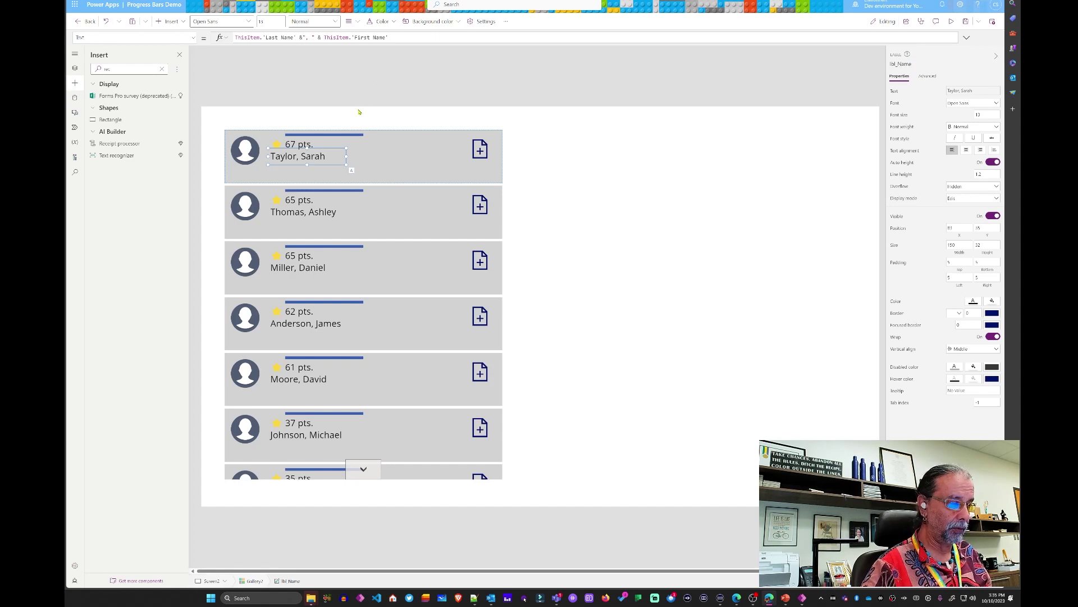
Step: Rename the thin rectangle in the gallery as rct_MaxPoints
click(344, 135)
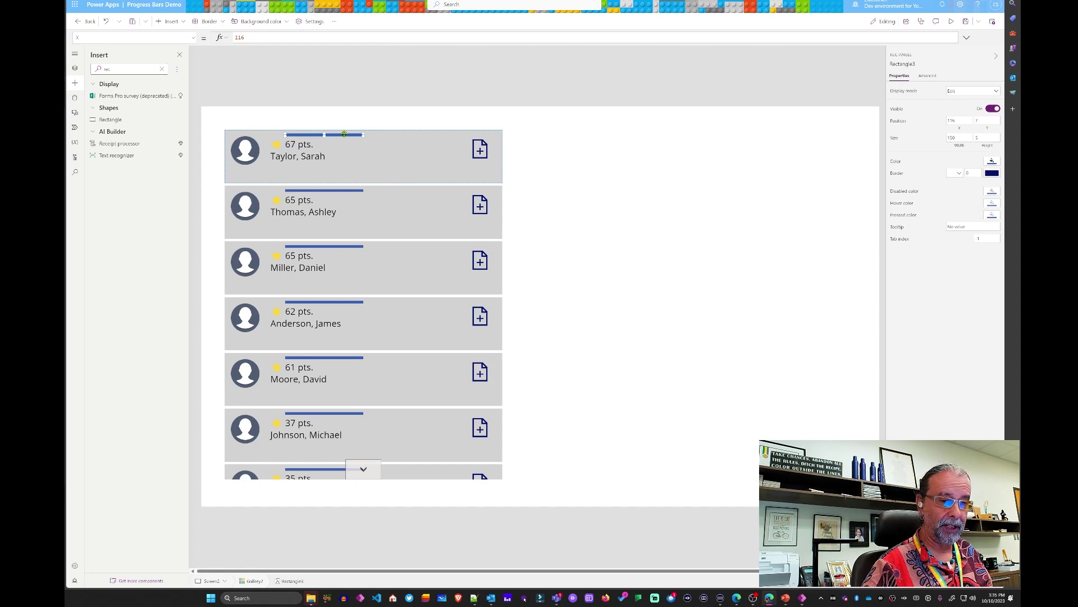
click(905, 64)
text(rec)
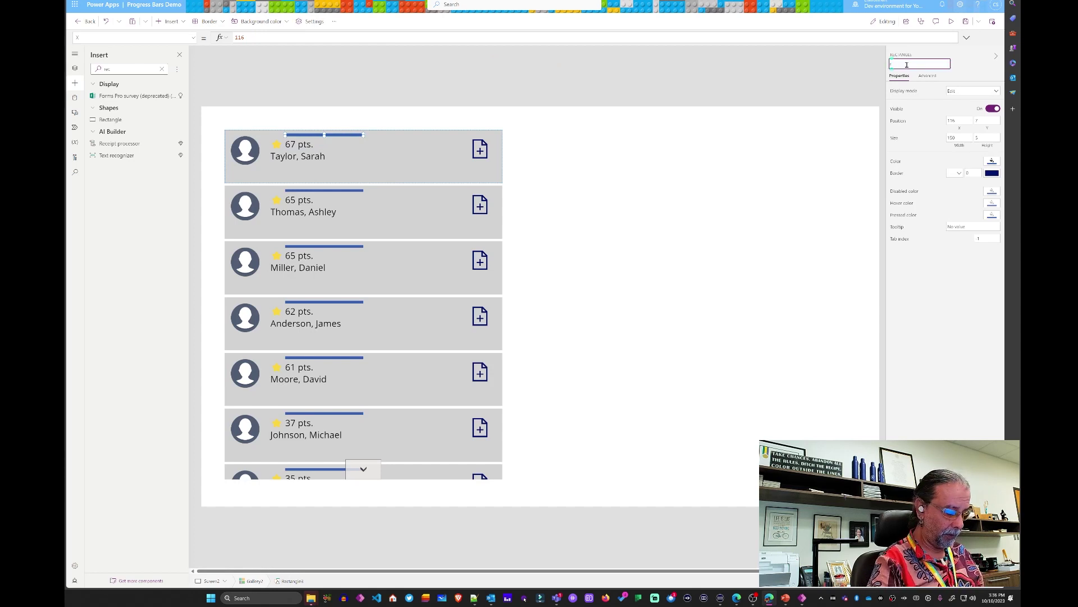
text(t_MaxPoints)
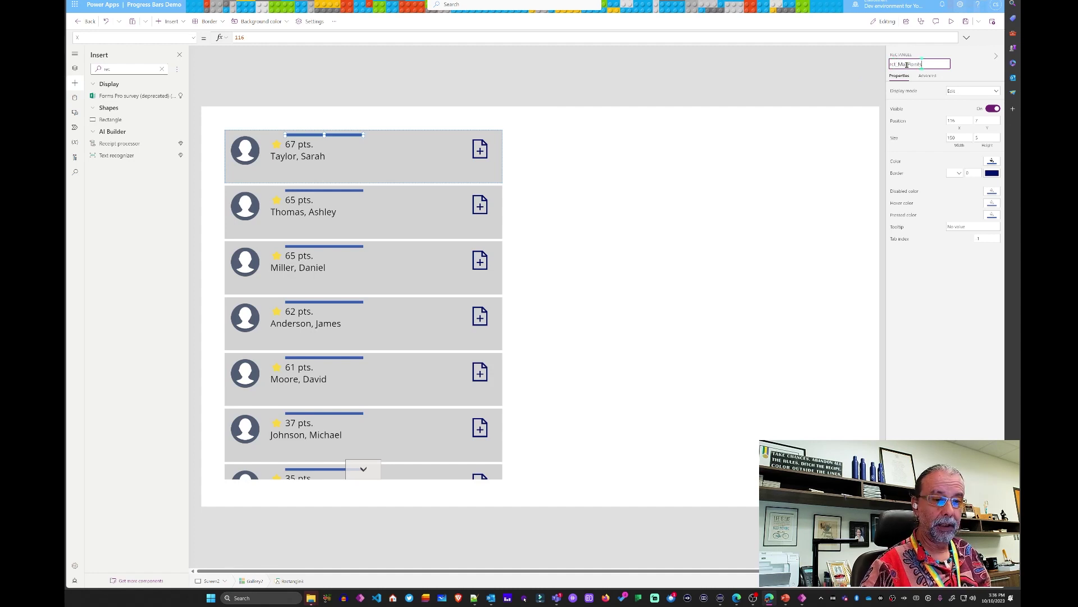
key(Return)
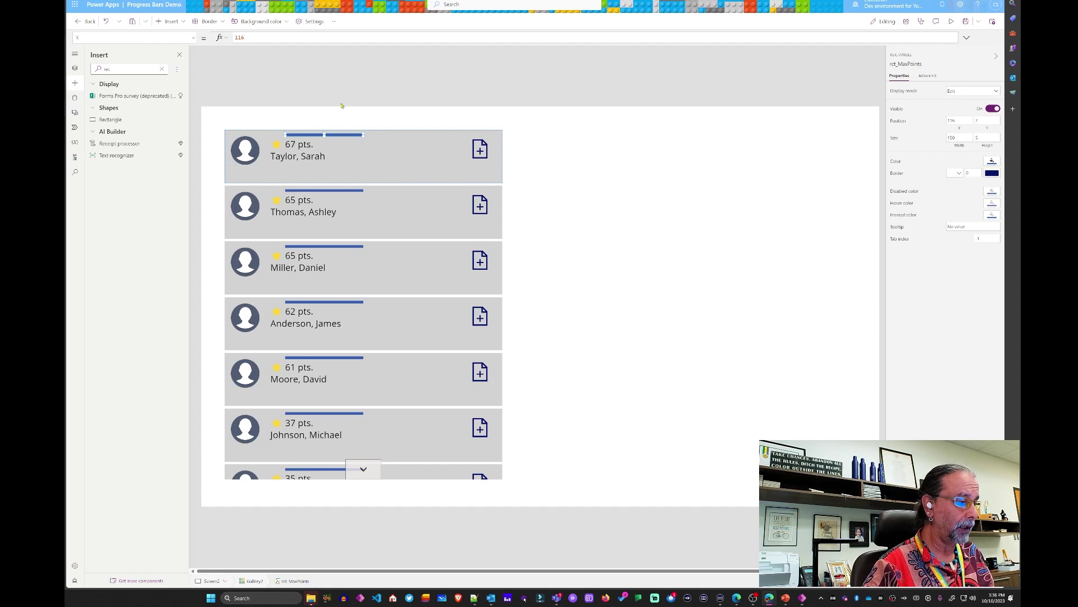
Step: Set the X of rct_MaxPoints to lbl_Name.X and move the name label slightly down to about Y 44
double_click(268, 36)
text(lbl_Name)
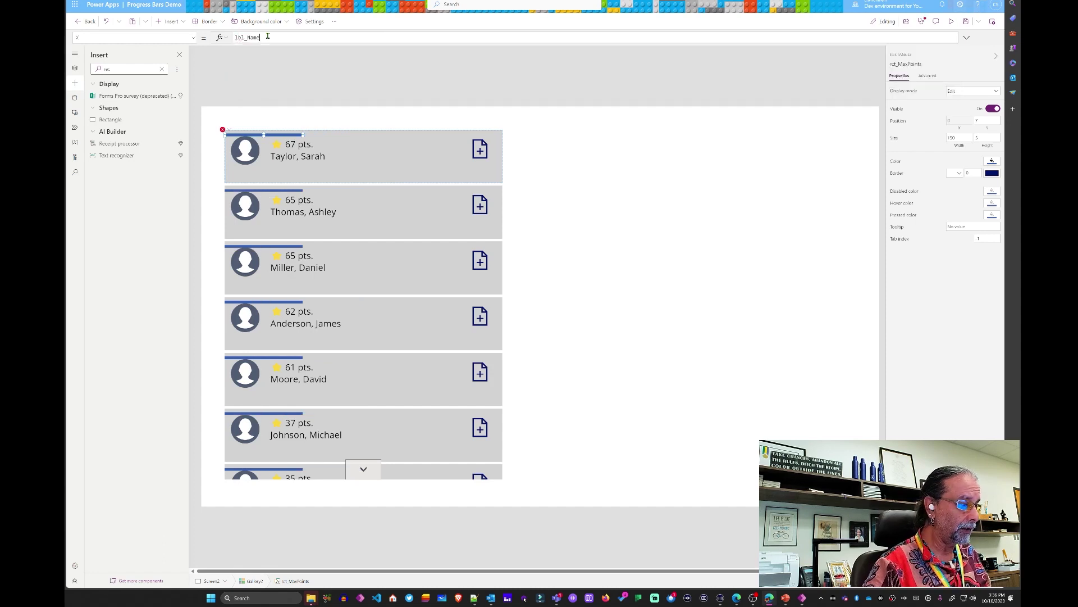
text(.X)
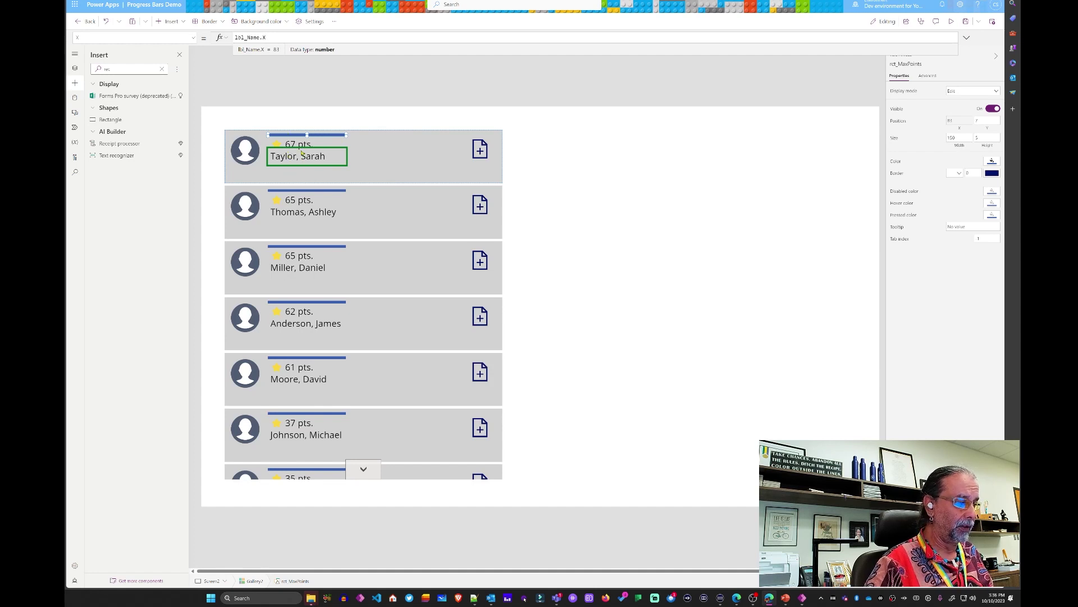
click(302, 157)
mouse_move(302, 155)
mouse_down()
mouse_move(323, 161)
mouse_move(301, 160)
mouse_up()
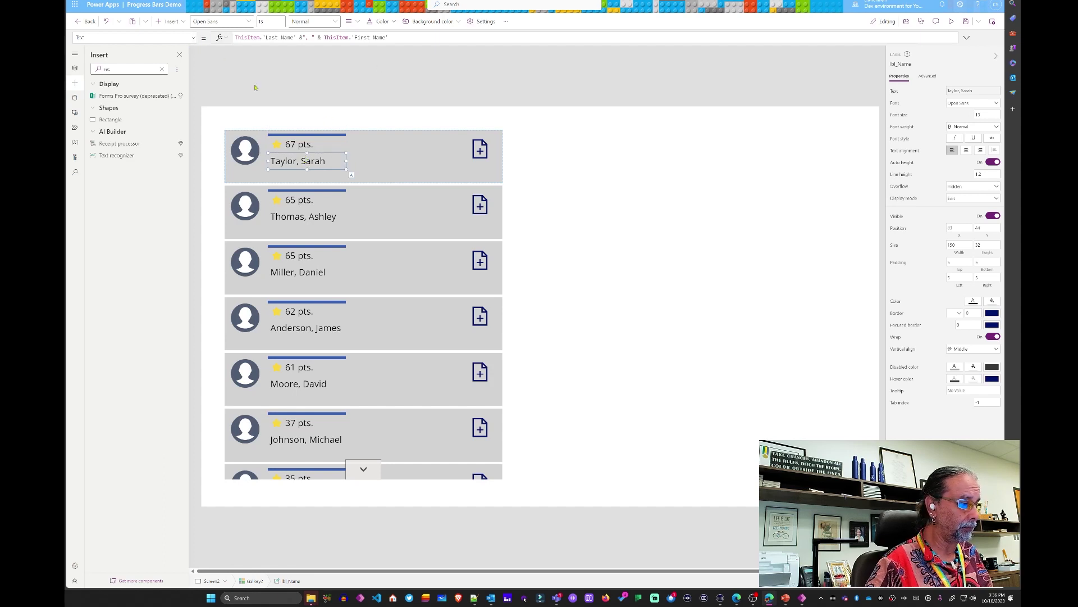
Step: Set the Y property of rct_MaxPoints to the formula lbl_Name.Y
click(280, 136)
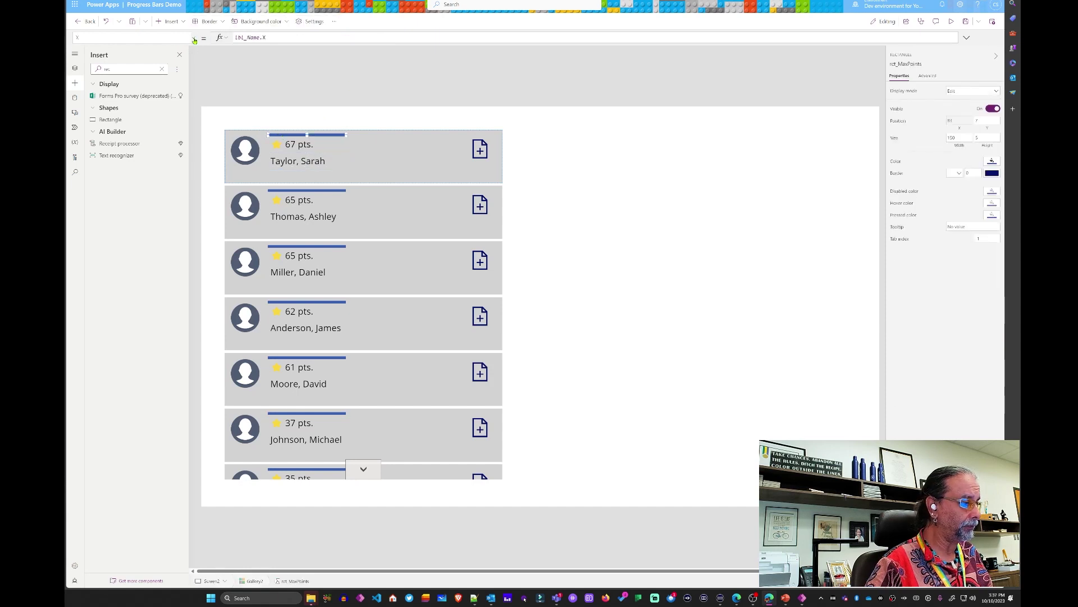
click(194, 39)
click(124, 188)
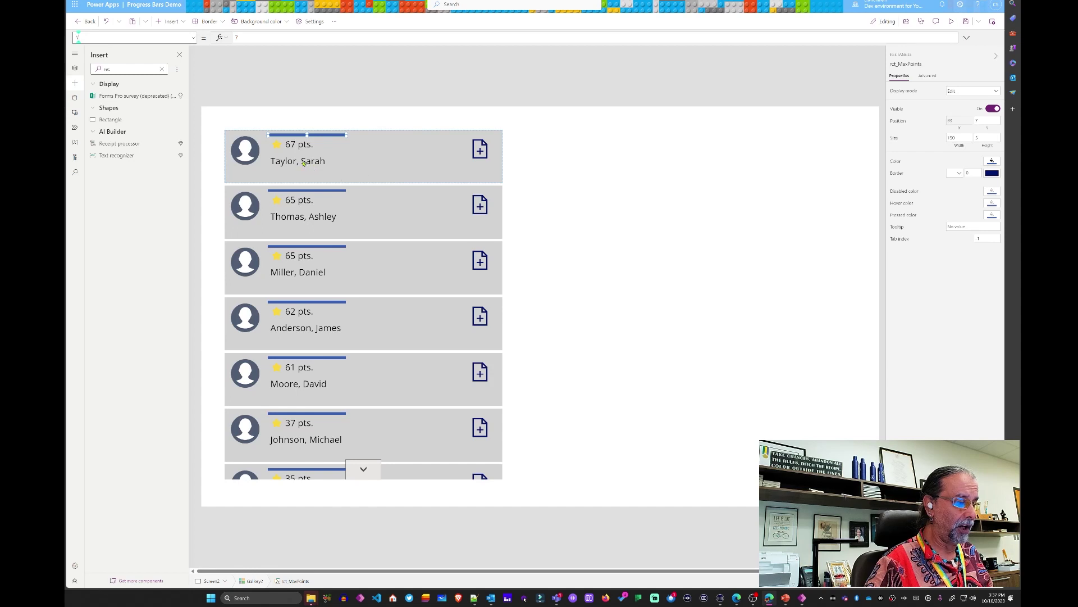
click(259, 37)
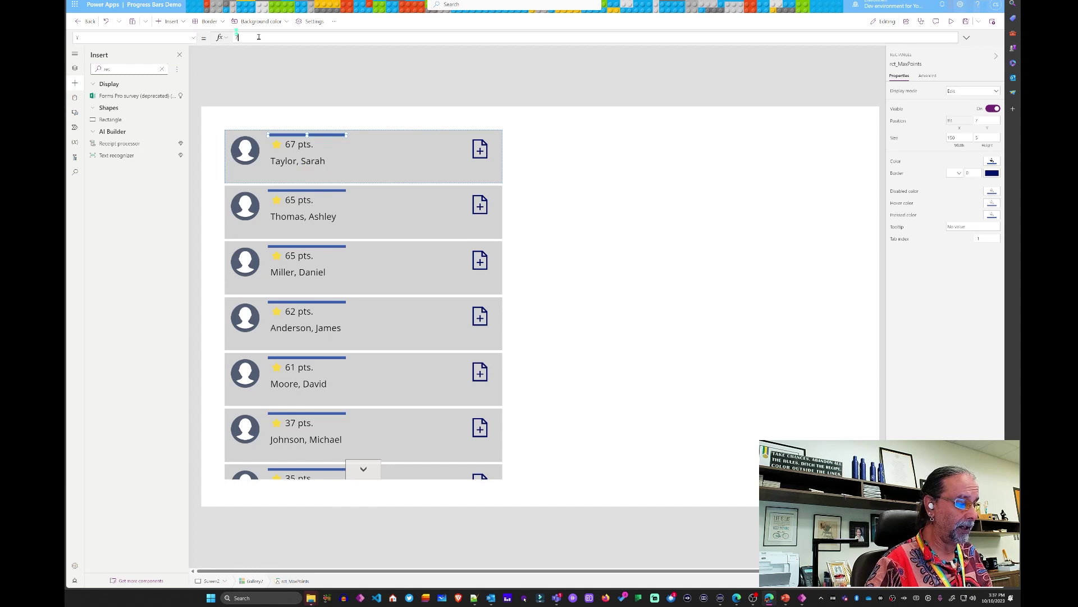
text(lbl)
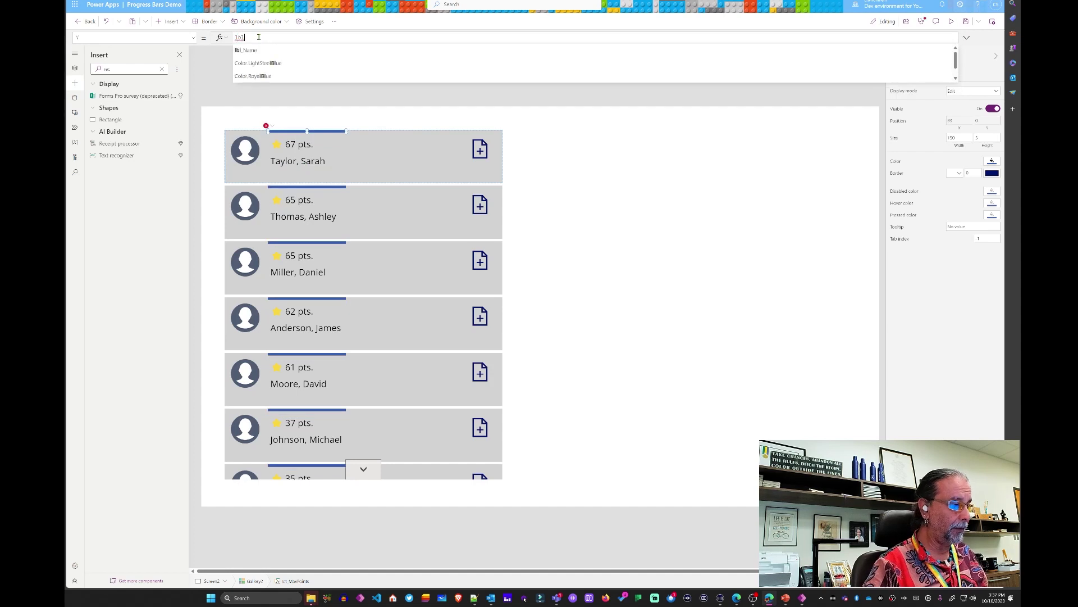
key(Tab)
text(.y)
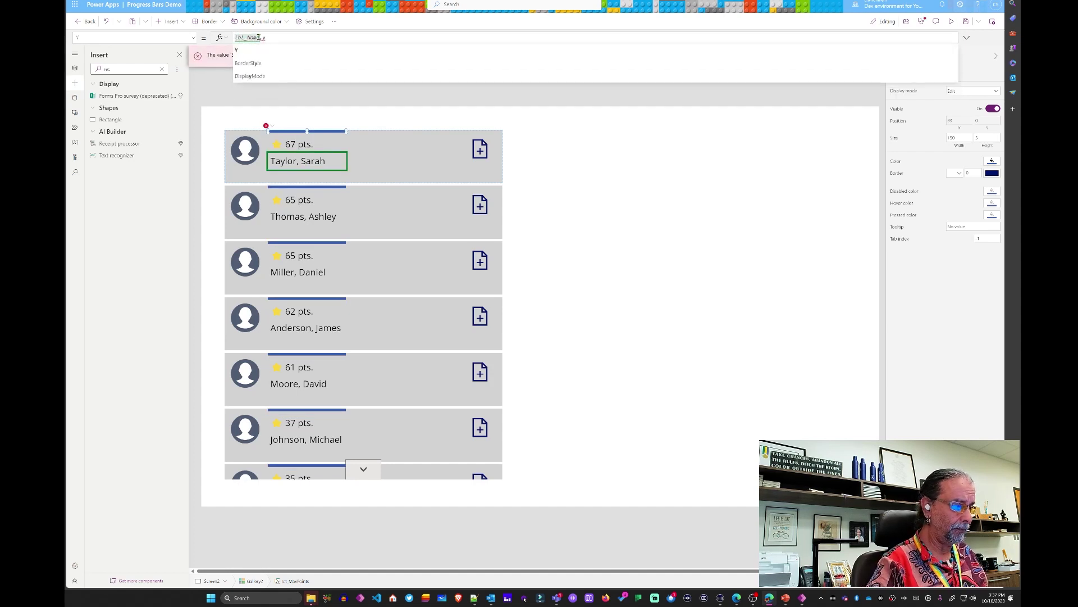
key(Tab)
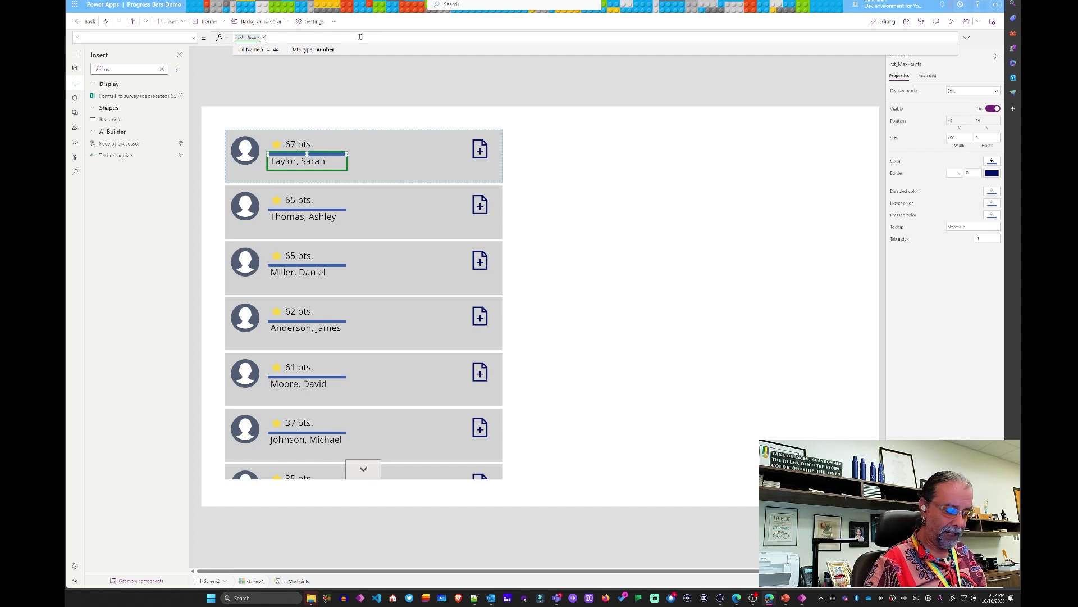
Step: Extend the Y formula of rct_MaxPoints to lbl_Name.Y + lbl_Name.Height
text(-)
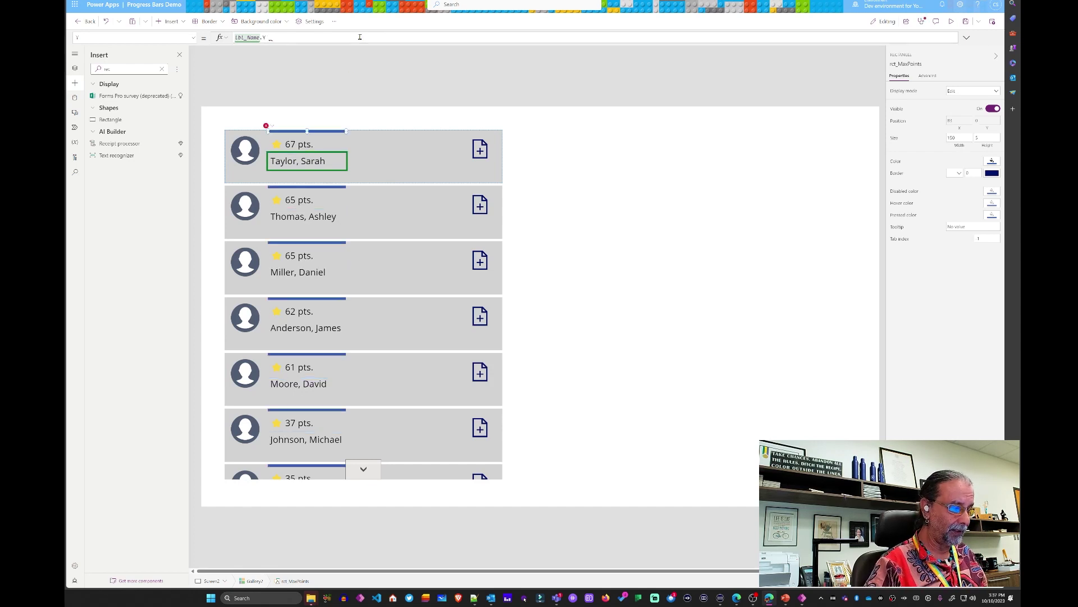
key(BackSpace)
text(+ ln)
key(BackSpace)
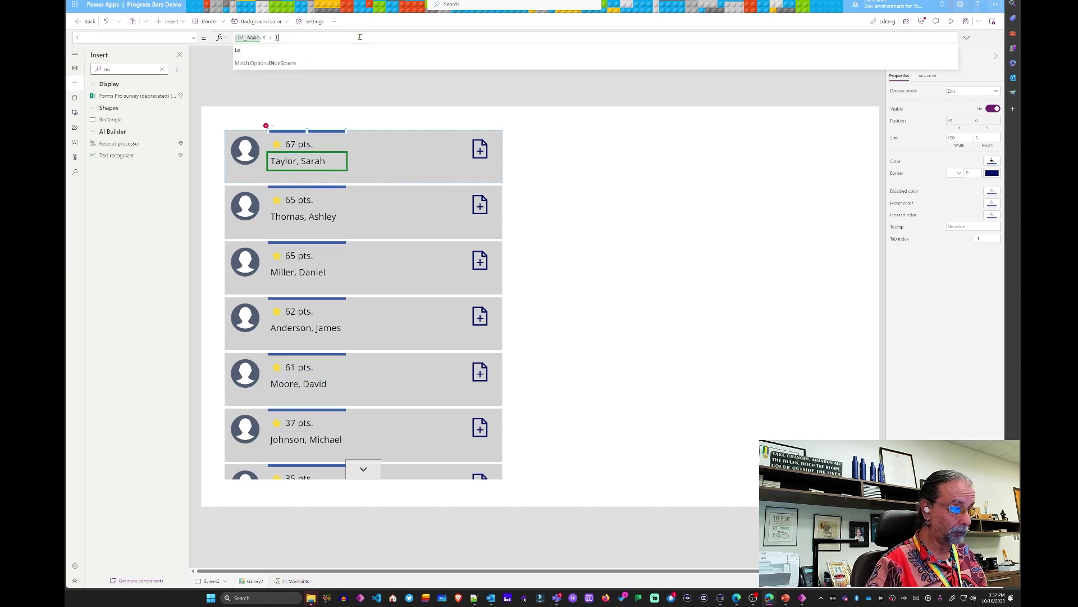
text(bl_Name)
key(Tab)
text(.H)
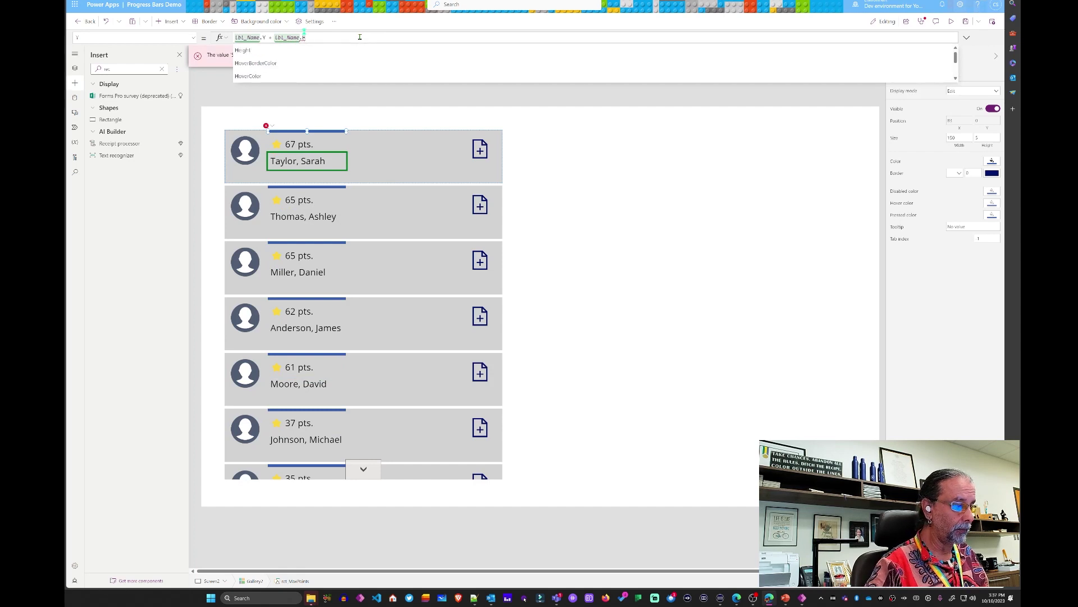
key(Tab)
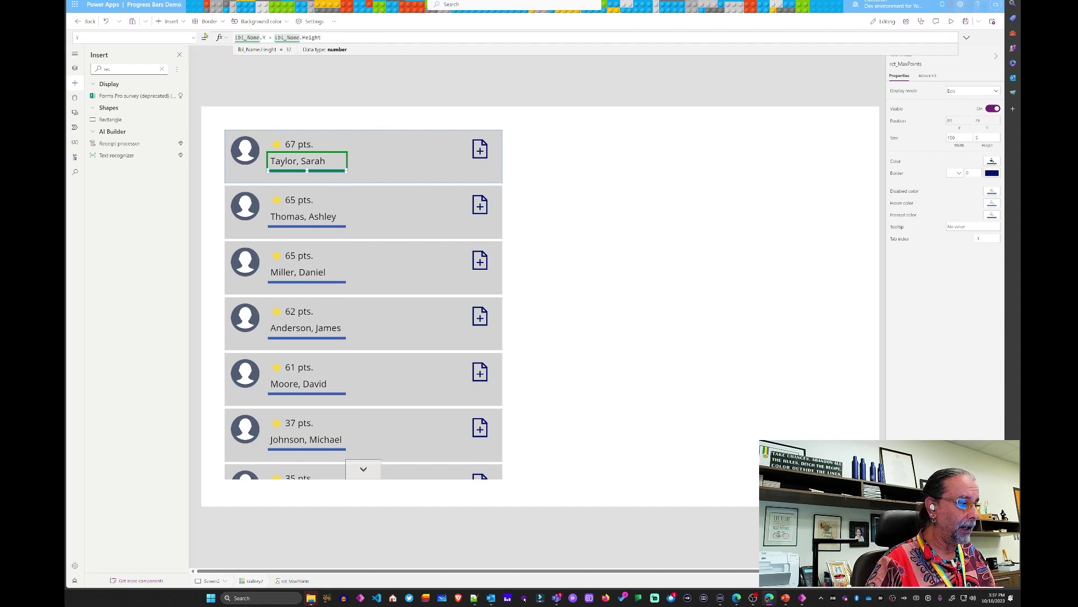
Step: Set the Width property of rct_MaxPoints to the formula var_TotalPoints*3
click(193, 37)
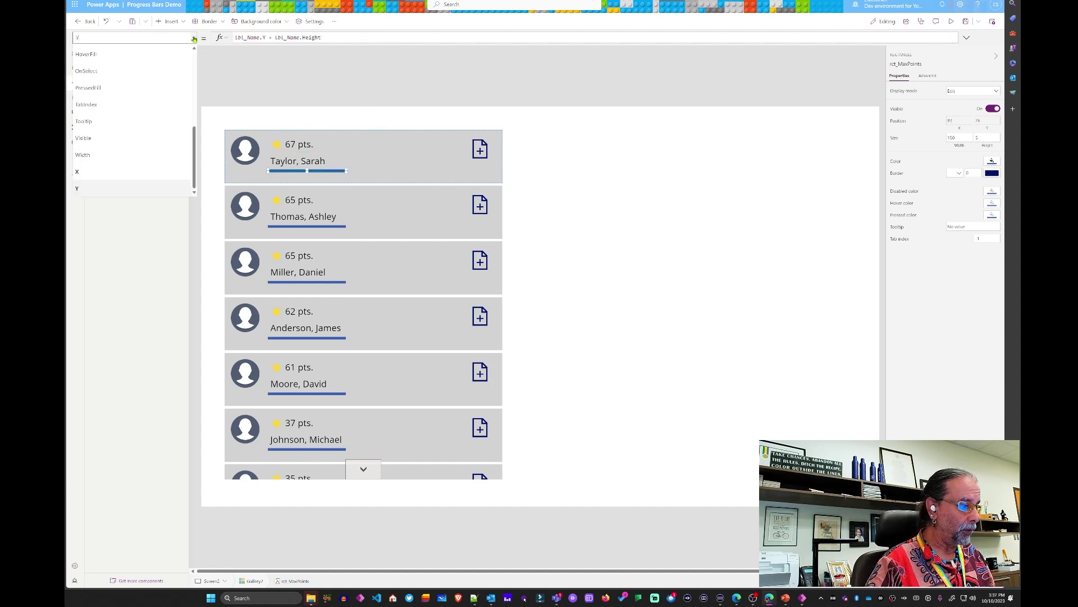
click(114, 155)
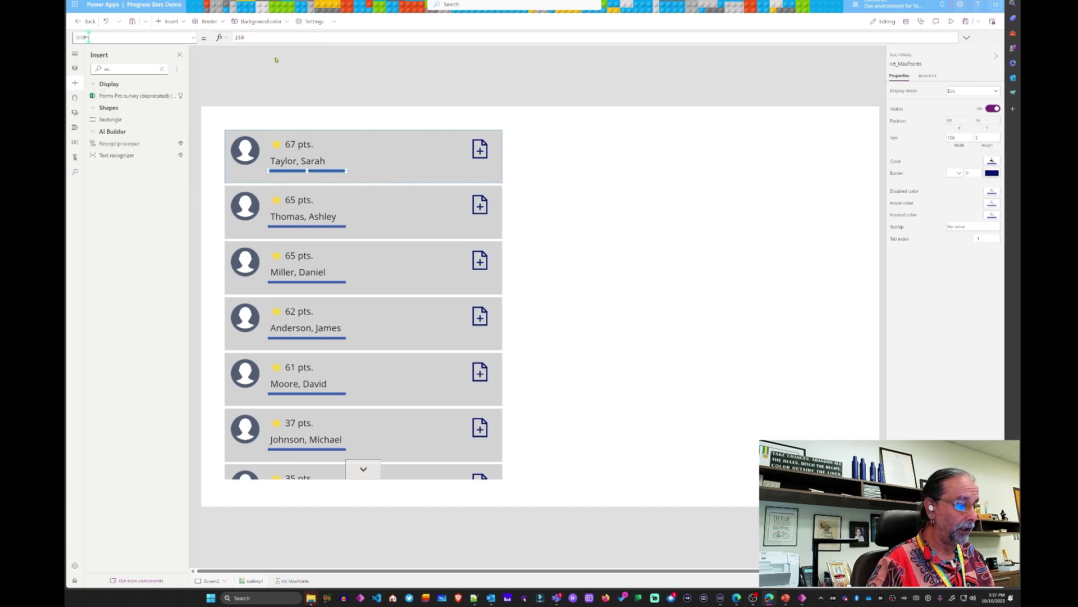
double_click(266, 37)
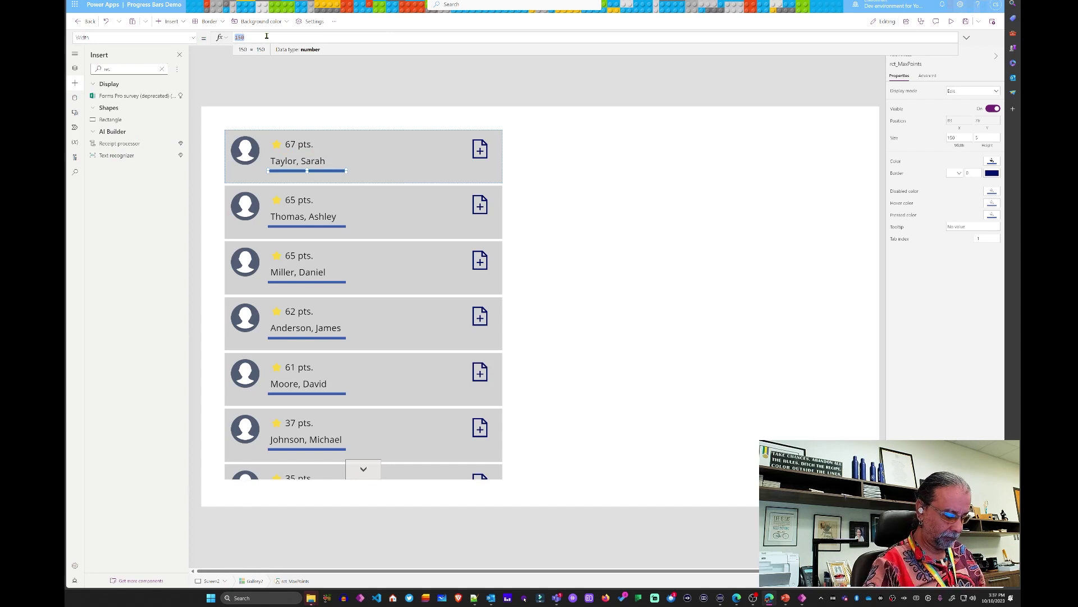
text(var)
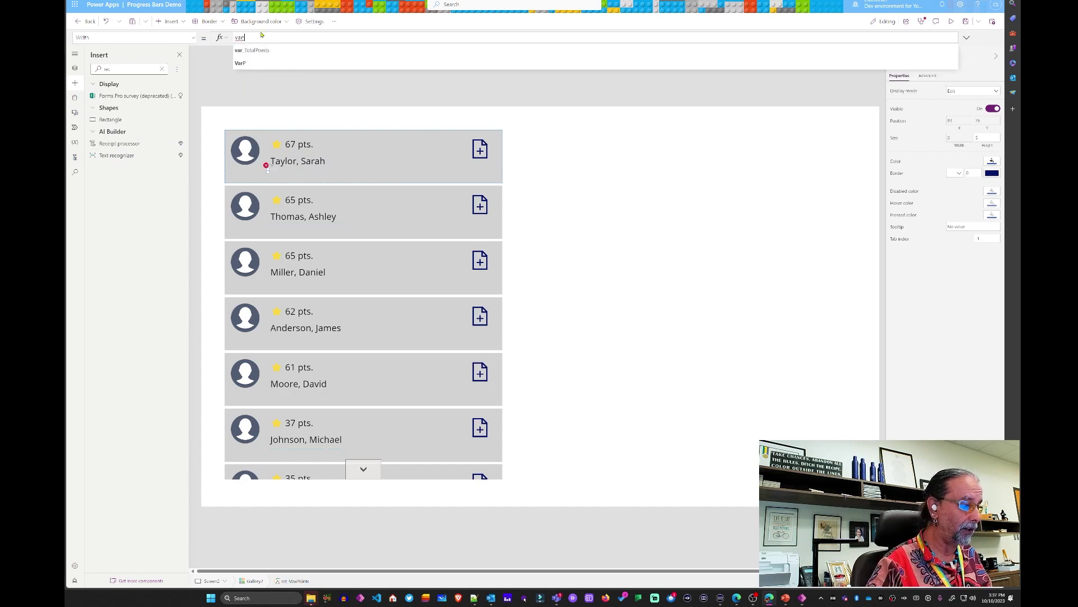
click(268, 52)
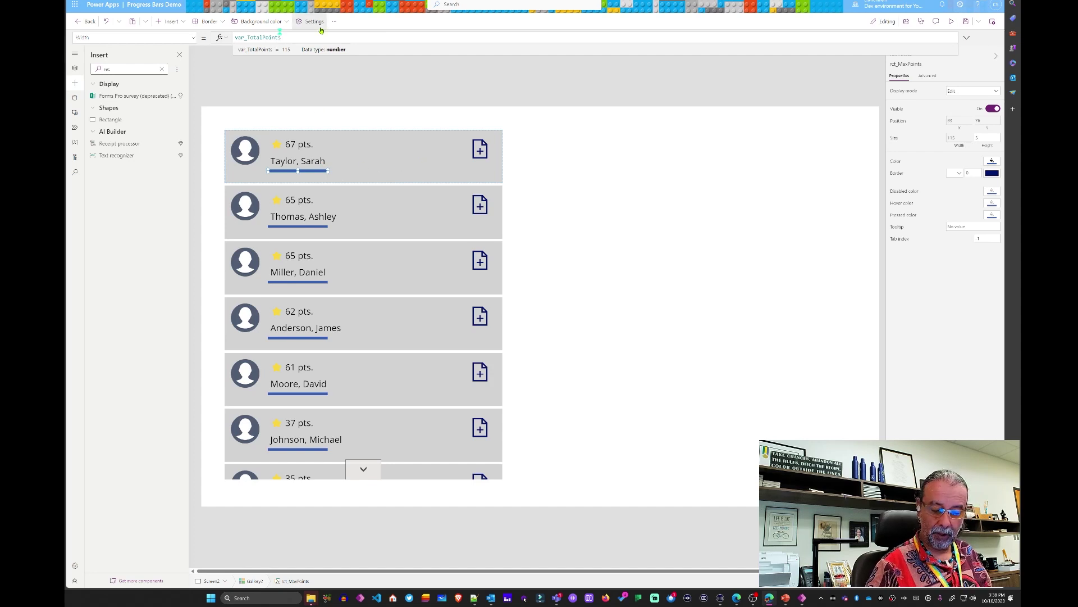
text(*3)
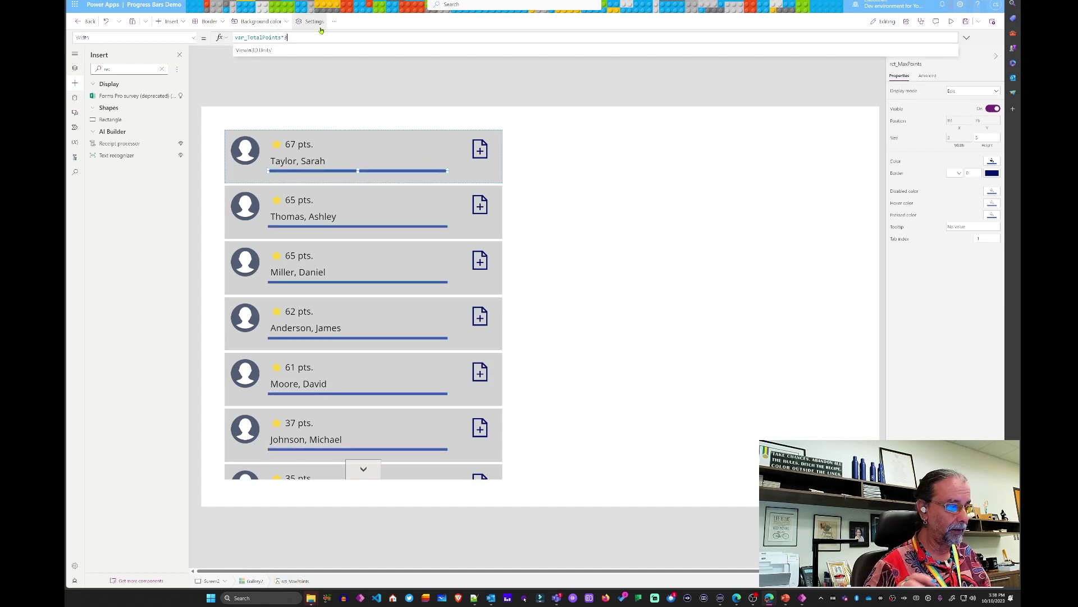
click(329, 89)
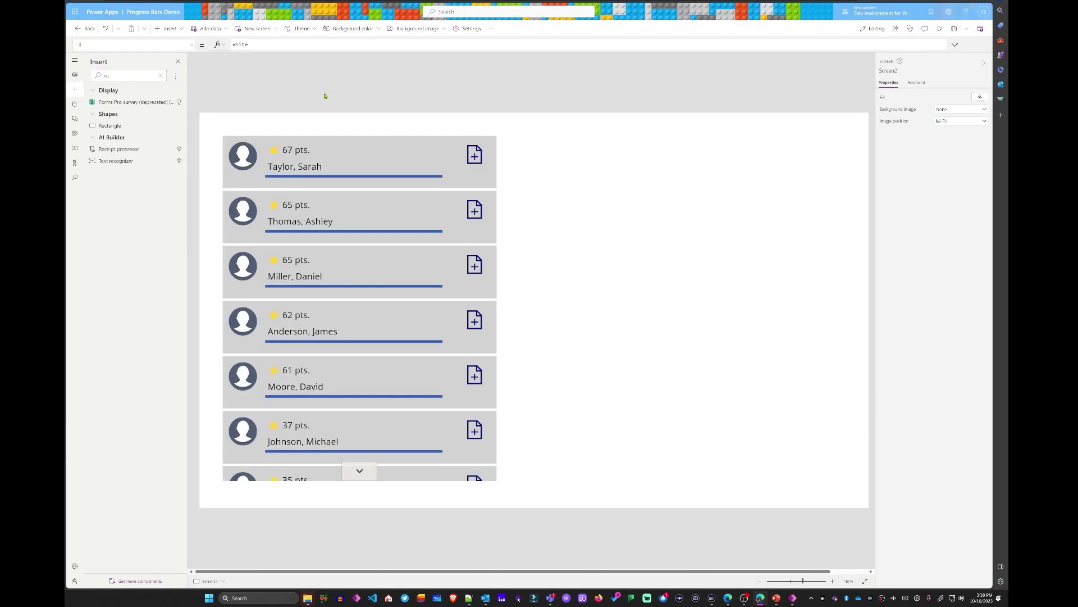
Step: Change the fill color of the rct_MaxPoints bar to white
click(357, 176)
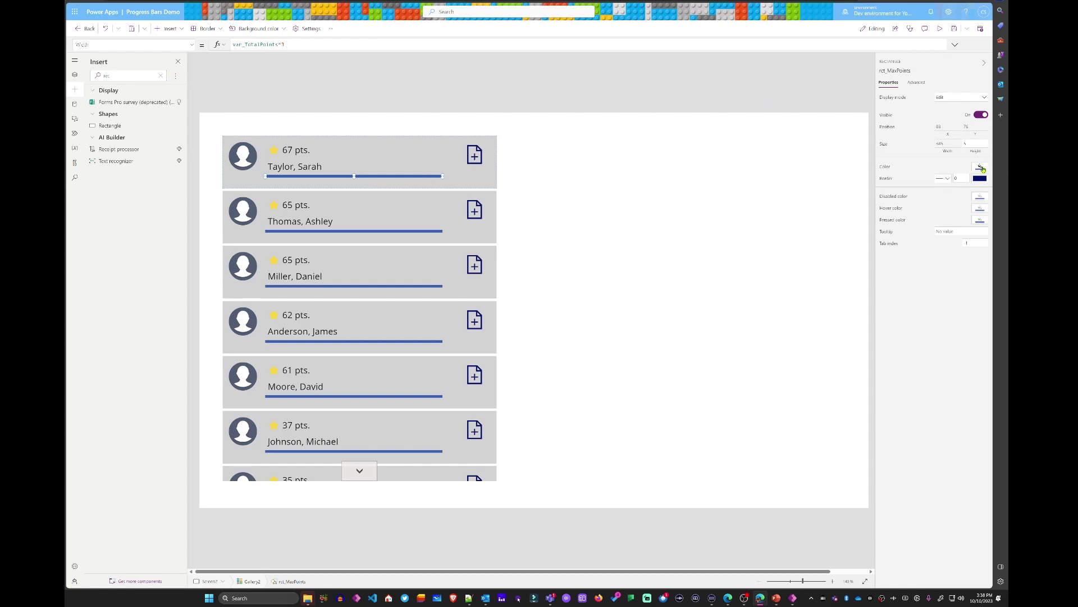
click(982, 168)
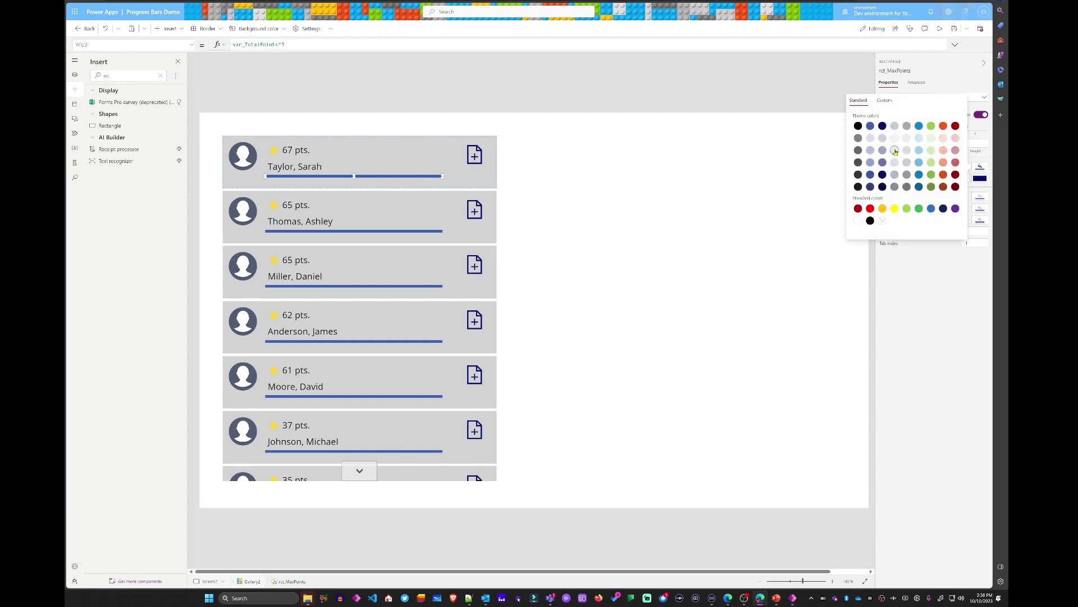
click(858, 220)
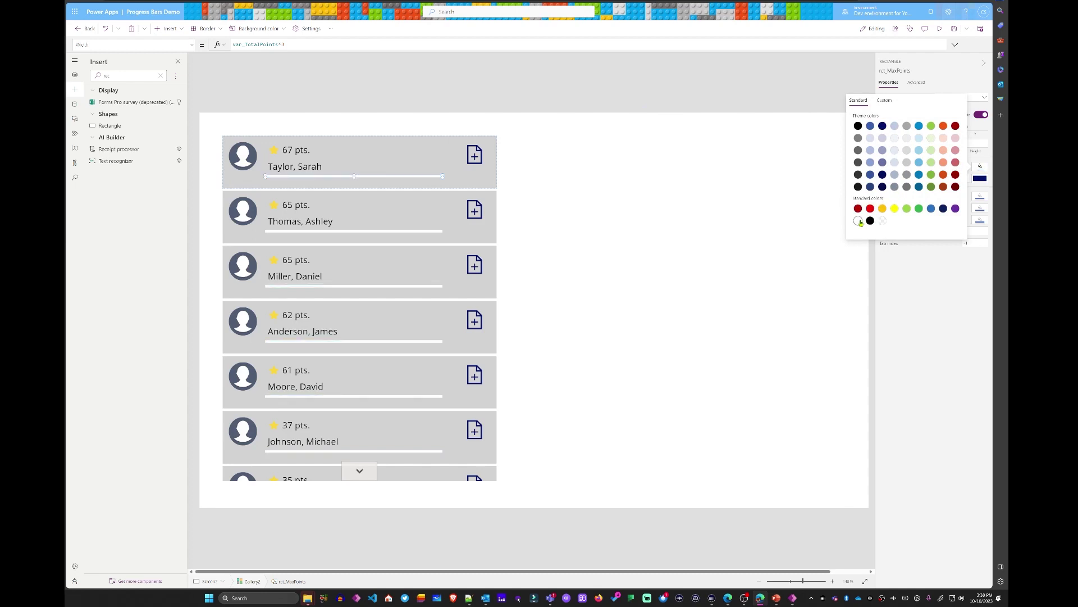
click(380, 217)
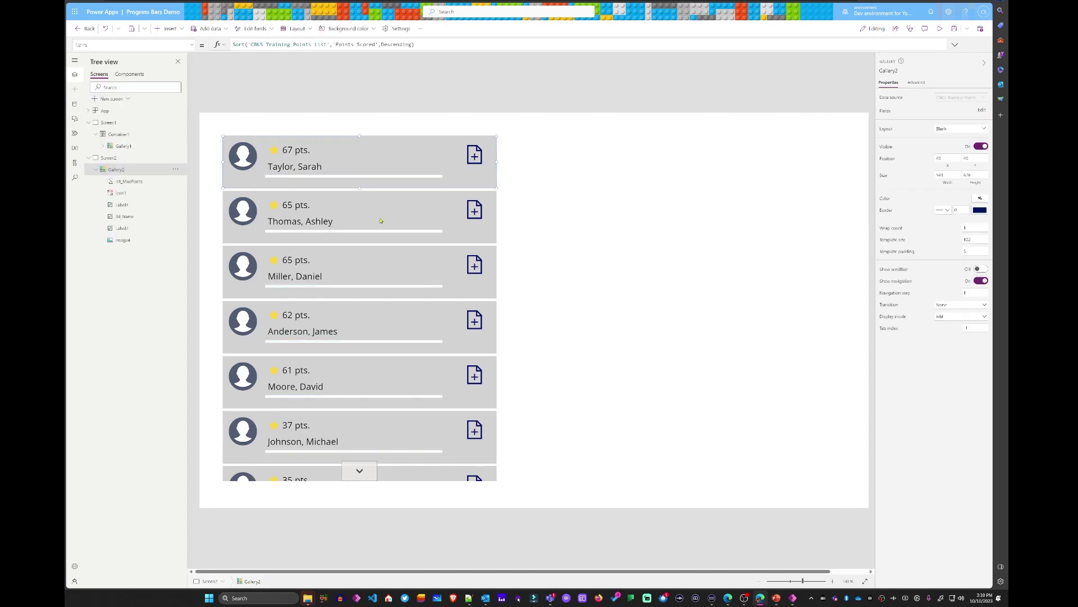
Step: Duplicate rct_MaxPoints inside the gallery template and rename the copy as rct_PointsScored
click(236, 152)
click(130, 182)
click(179, 183)
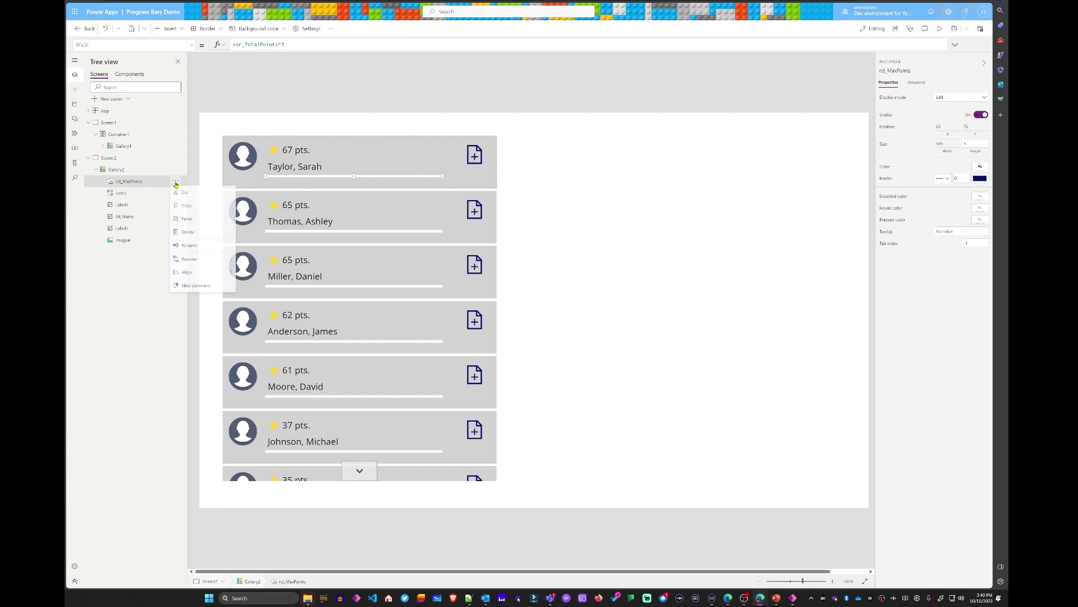
click(181, 208)
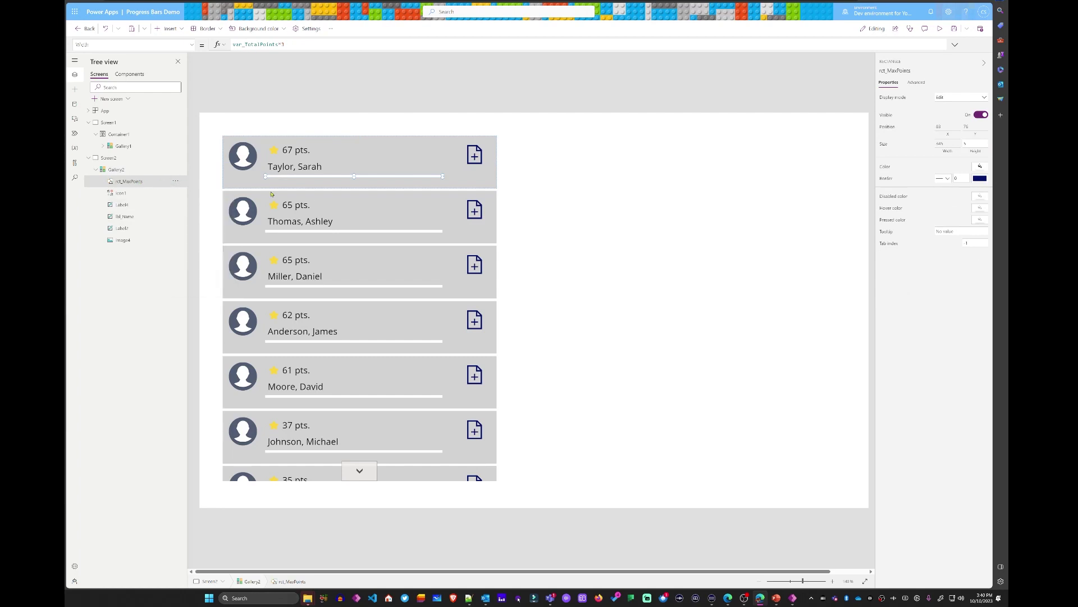
click(234, 148)
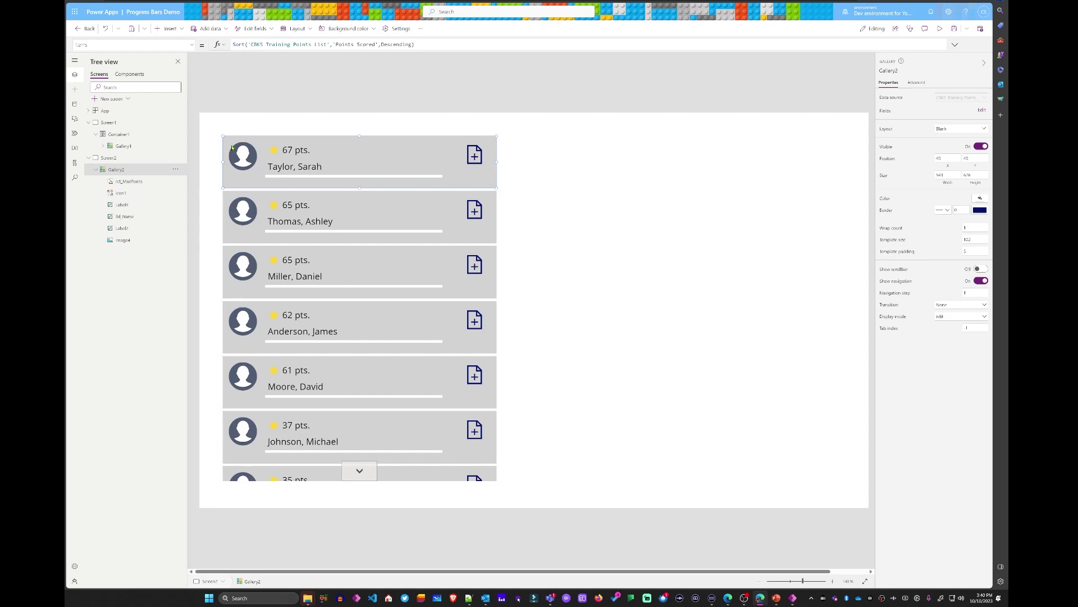
key(ctrl+v)
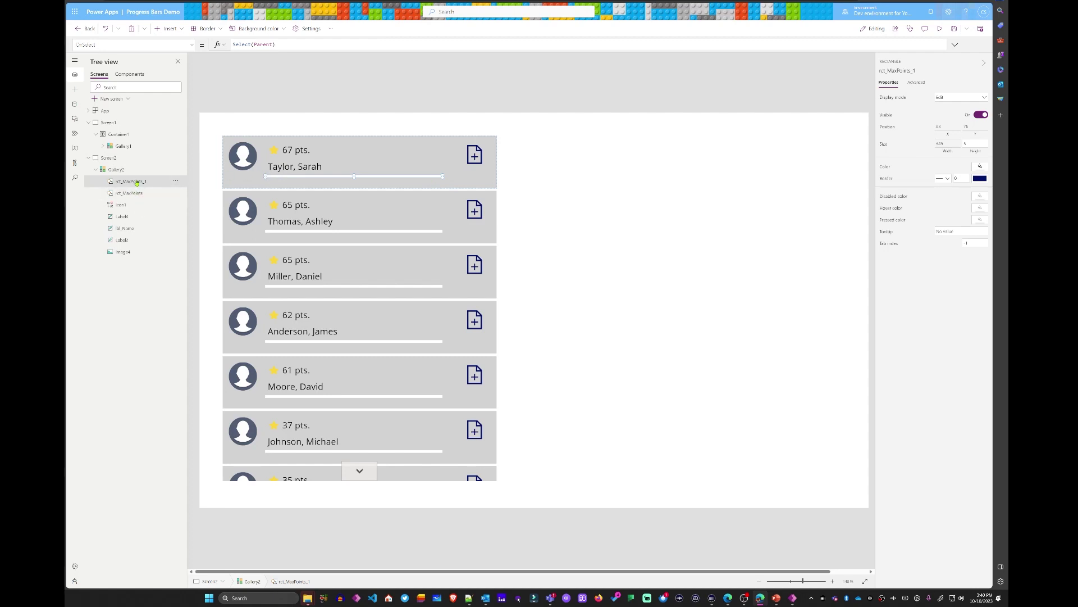
click(899, 71)
text(rct_PointScored)
Step: Change the fill color of rct_PointsScored to the darkest red among the theme colors
click(885, 169)
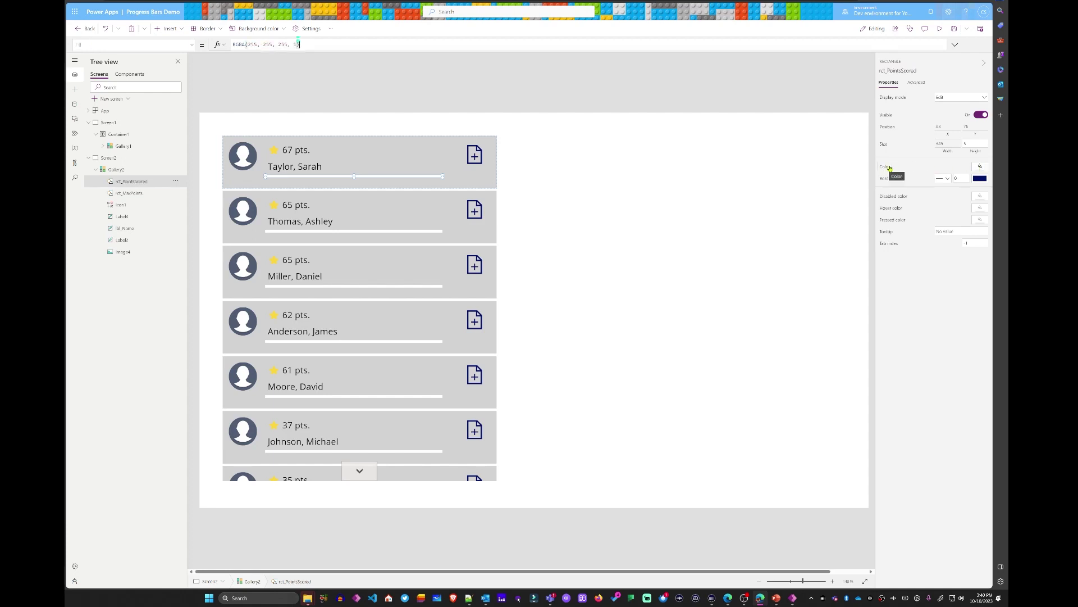
click(980, 166)
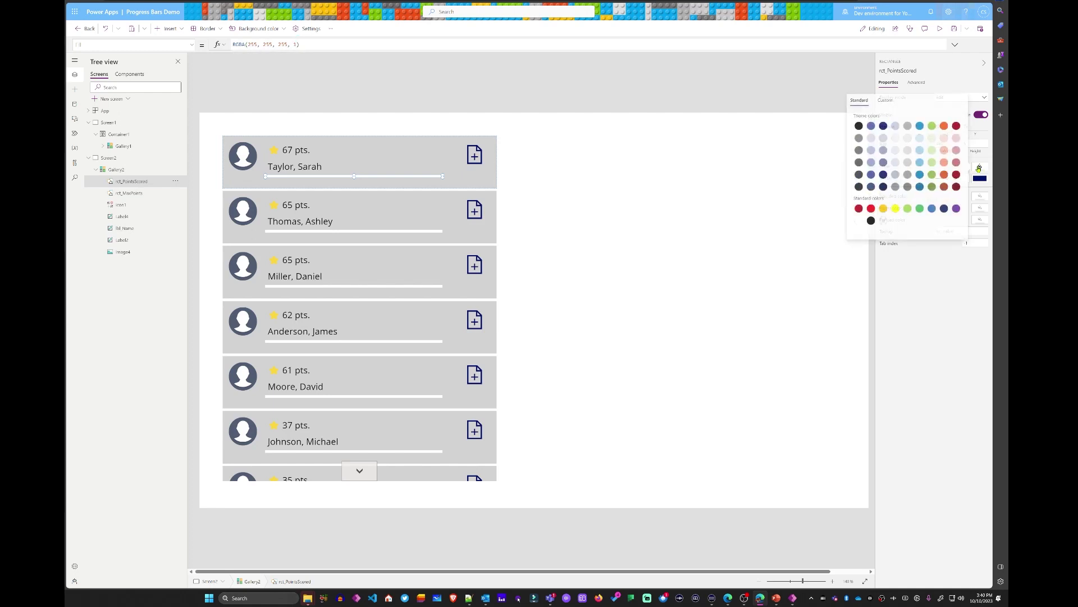
click(955, 187)
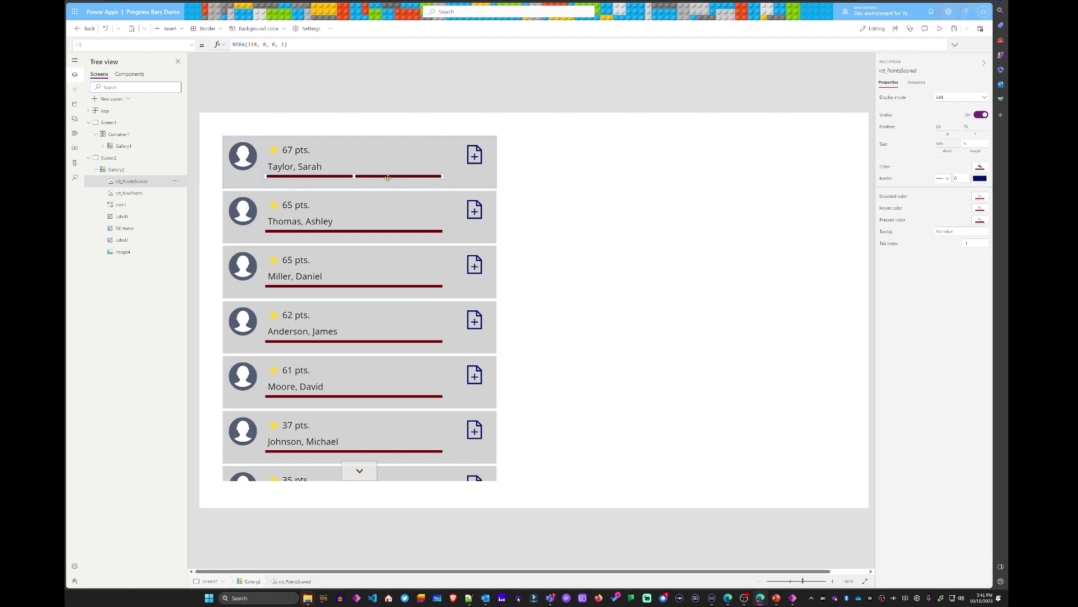
Step: Set the Width property of rct_PointsScored to the formula ThisItem.'Points Scored'*3
click(191, 45)
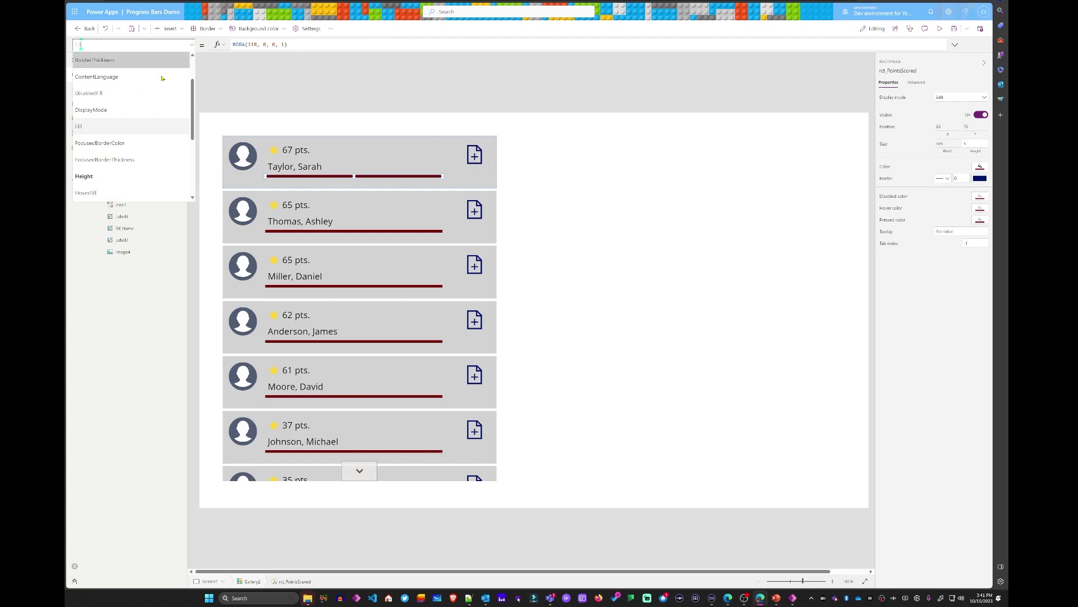
scroll(107, 160, down, 3)
click(96, 159)
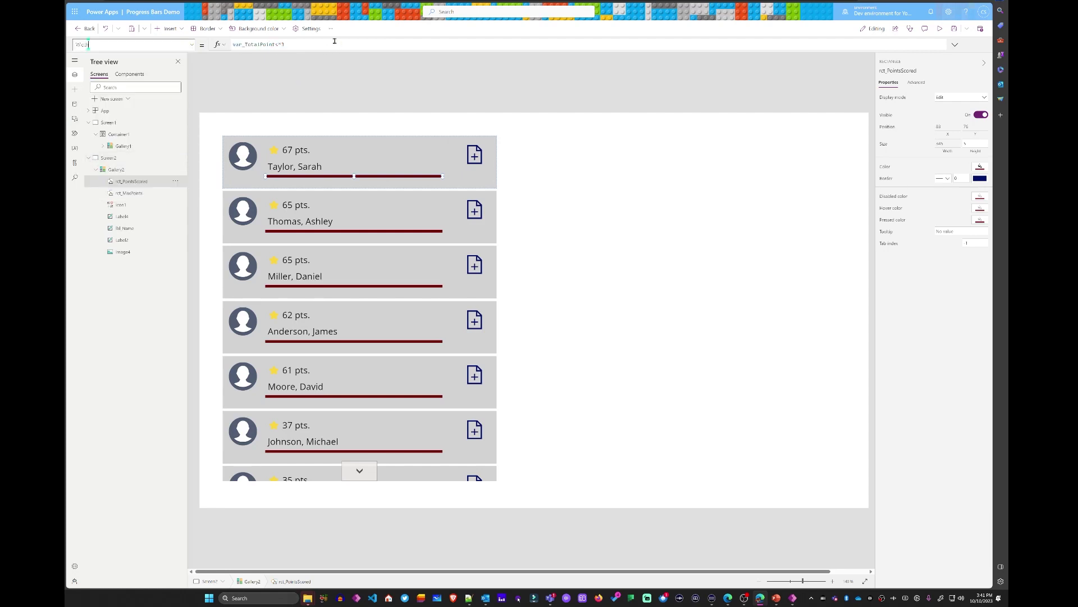
drag(331, 44, 227, 41)
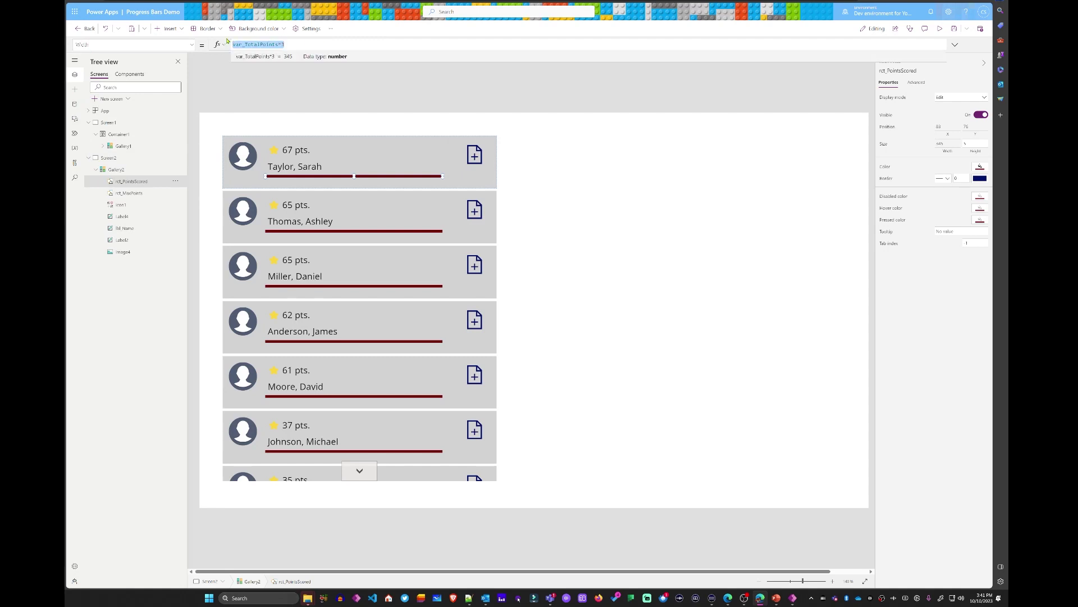
text(this)
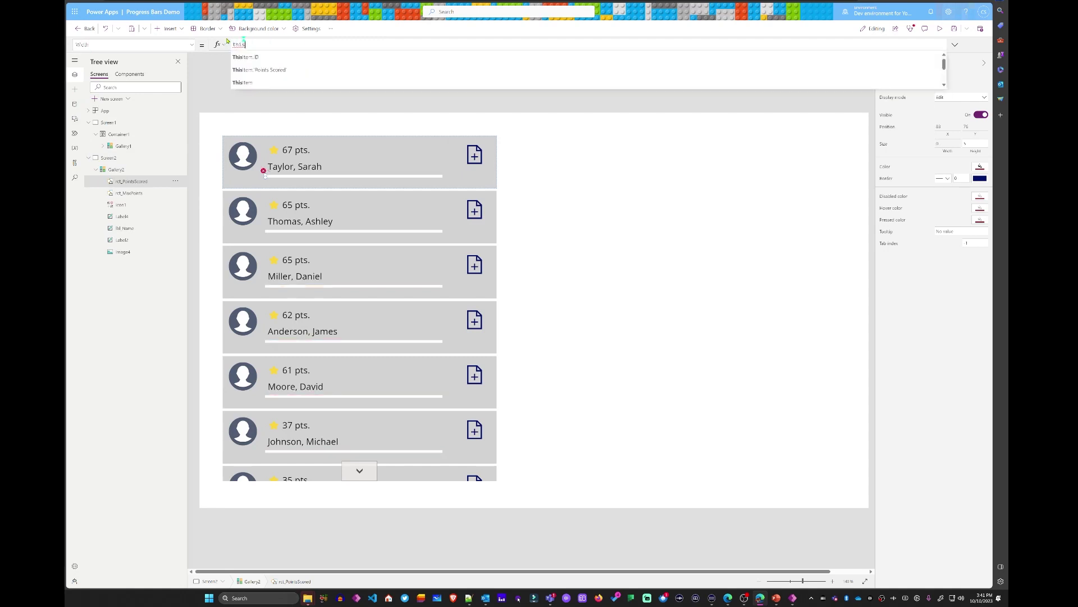
text(item.po)
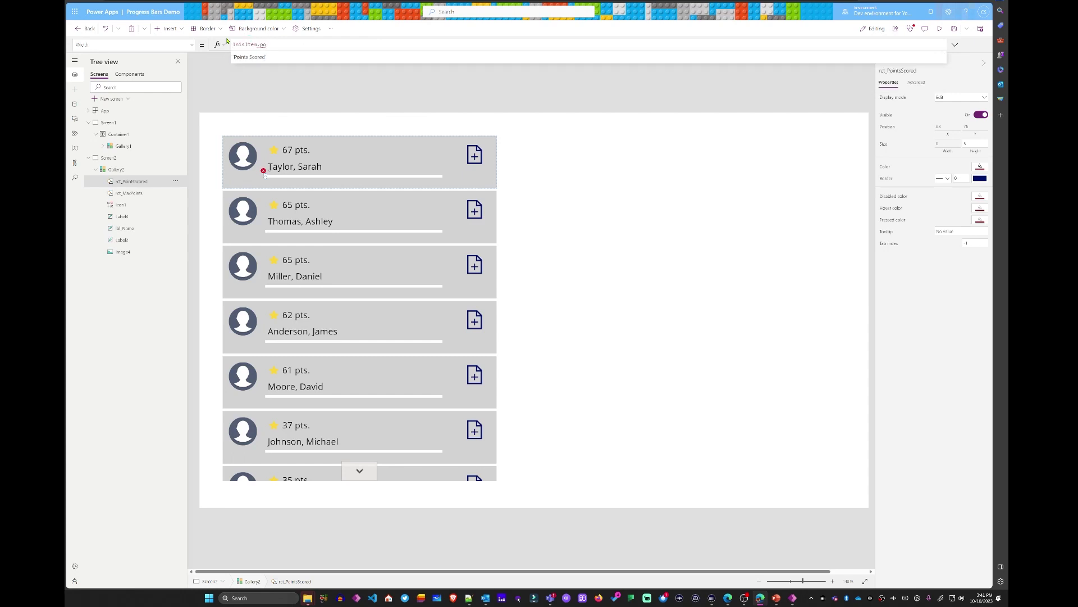
key(Tab)
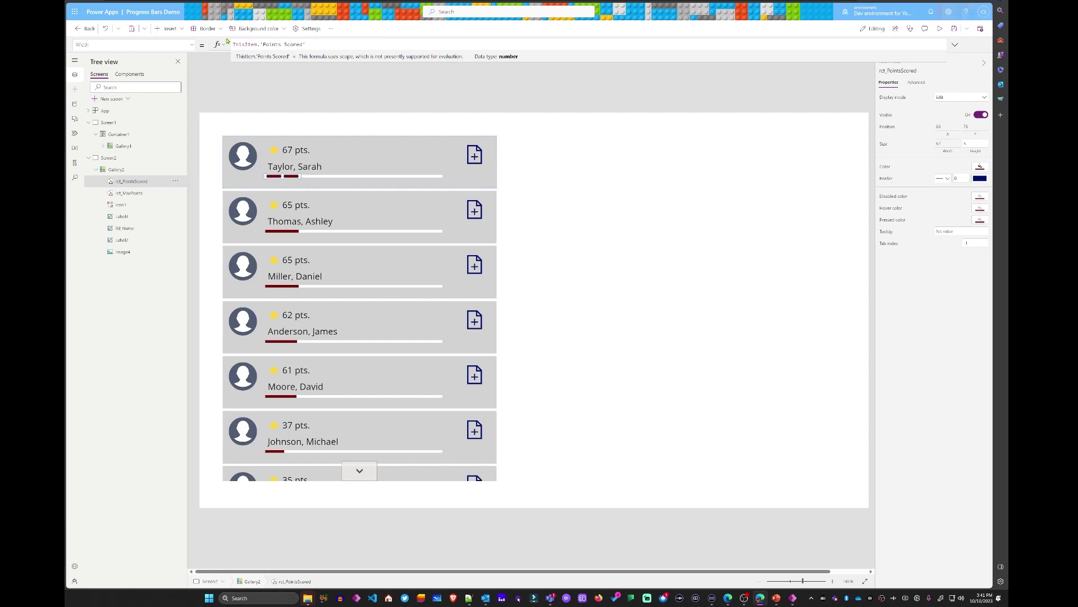
text(*3)
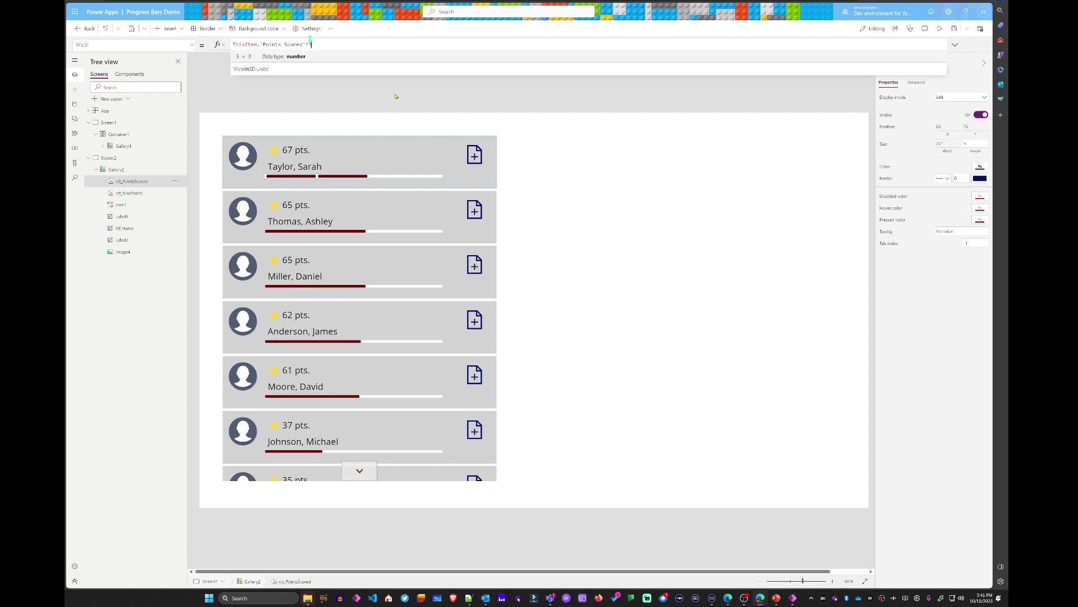
click(344, 115)
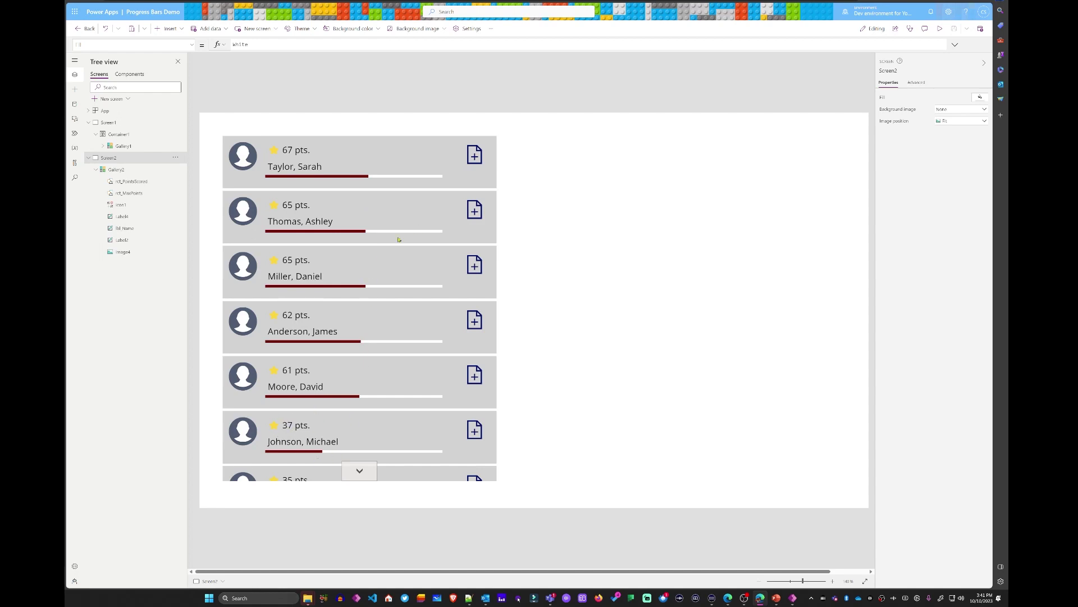
Step: Insert a triangle shape into the gallery template and move it over the far part of the progress bar, at about X 300
click(409, 207)
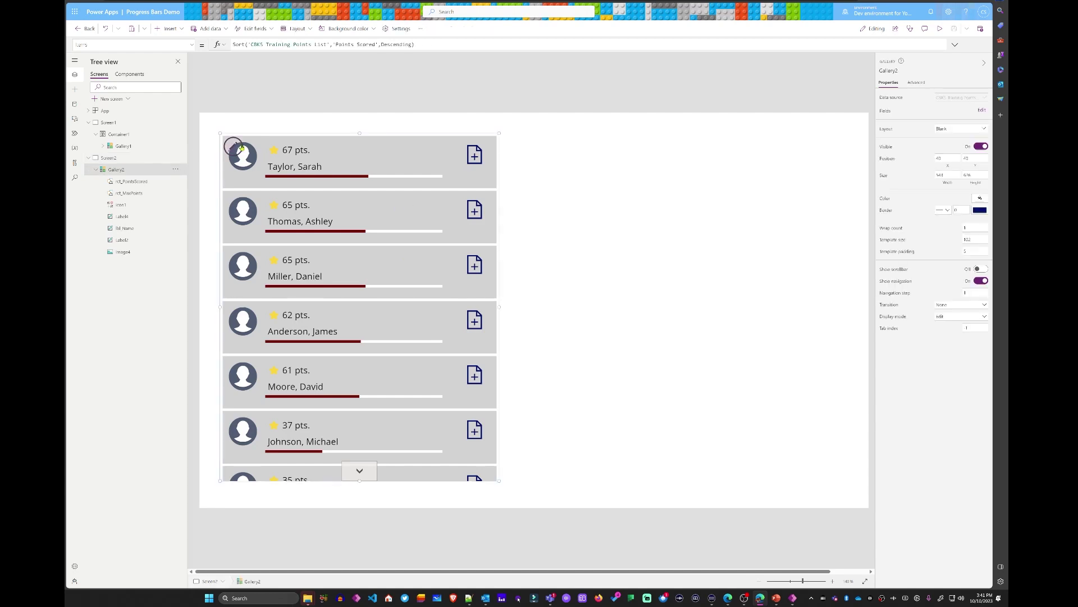
click(76, 91)
click(137, 77)
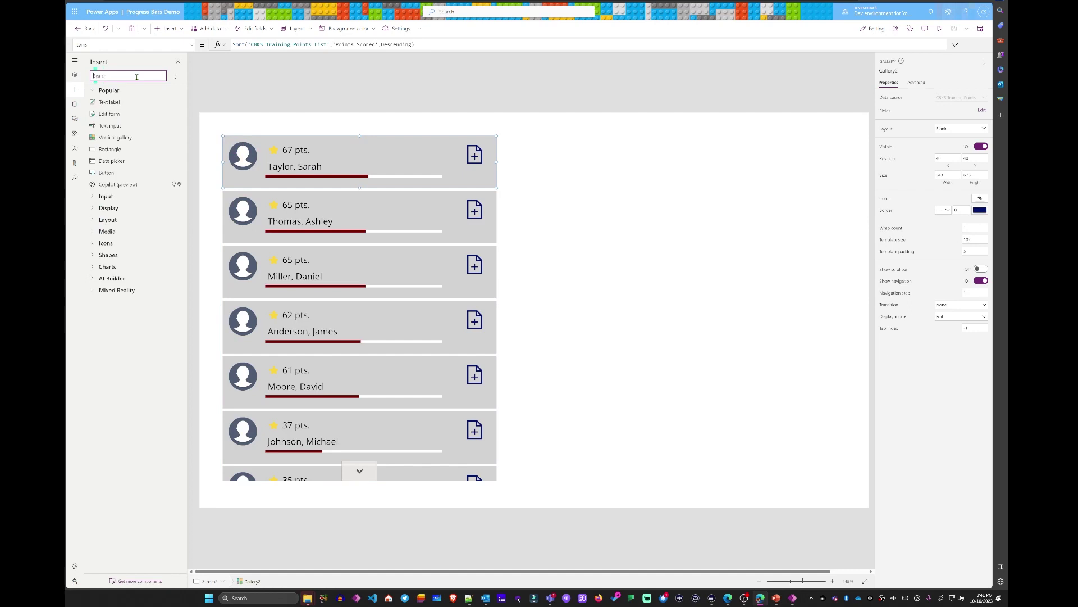
text(tri)
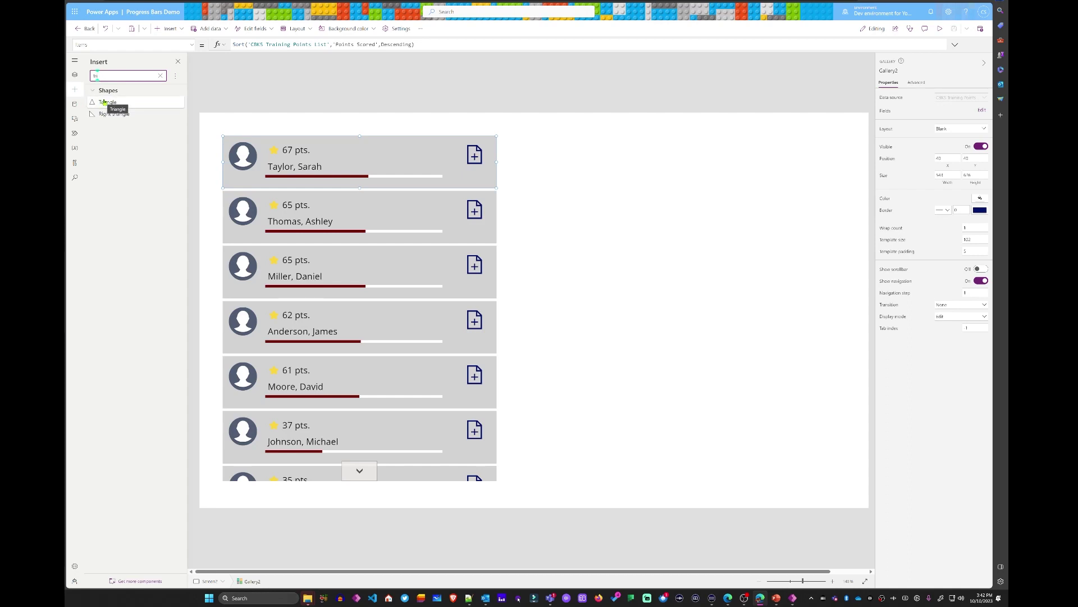
click(104, 101)
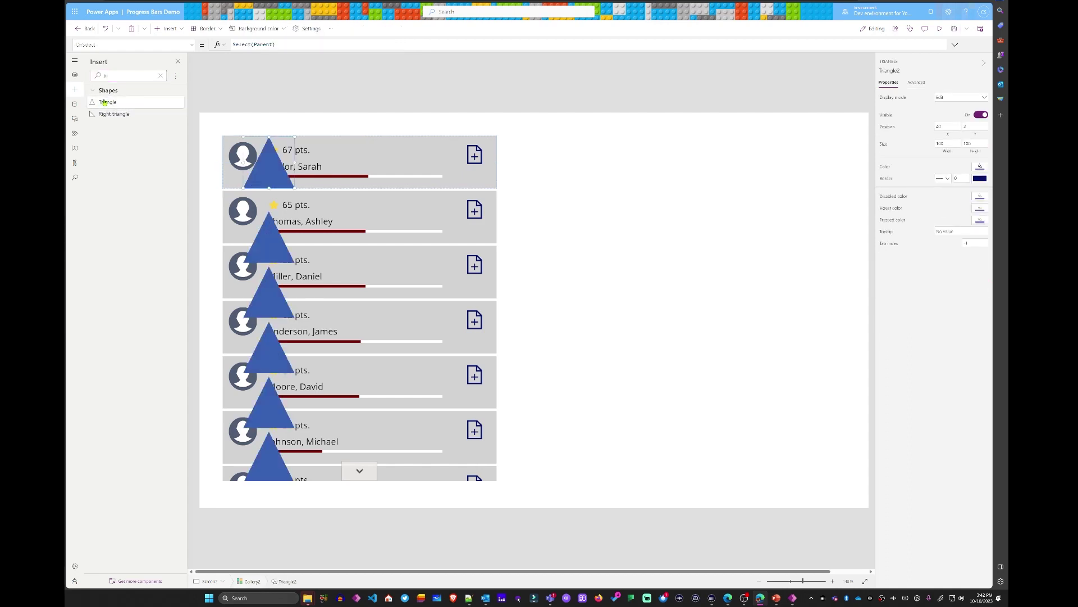
drag(268, 171, 407, 177)
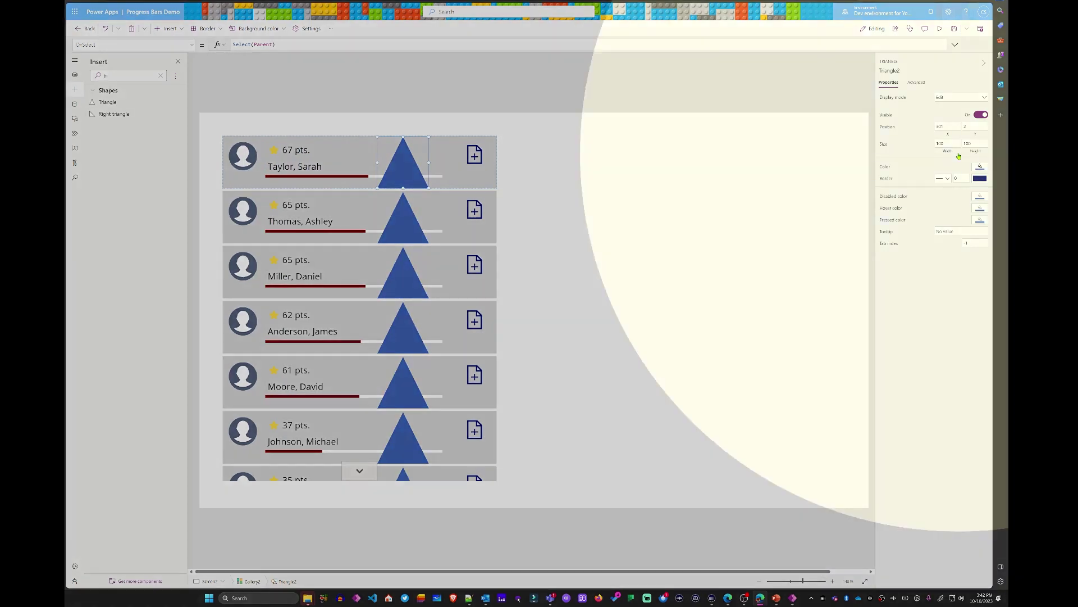
Step: Set both the width and height of the triangle to 5
click(949, 143)
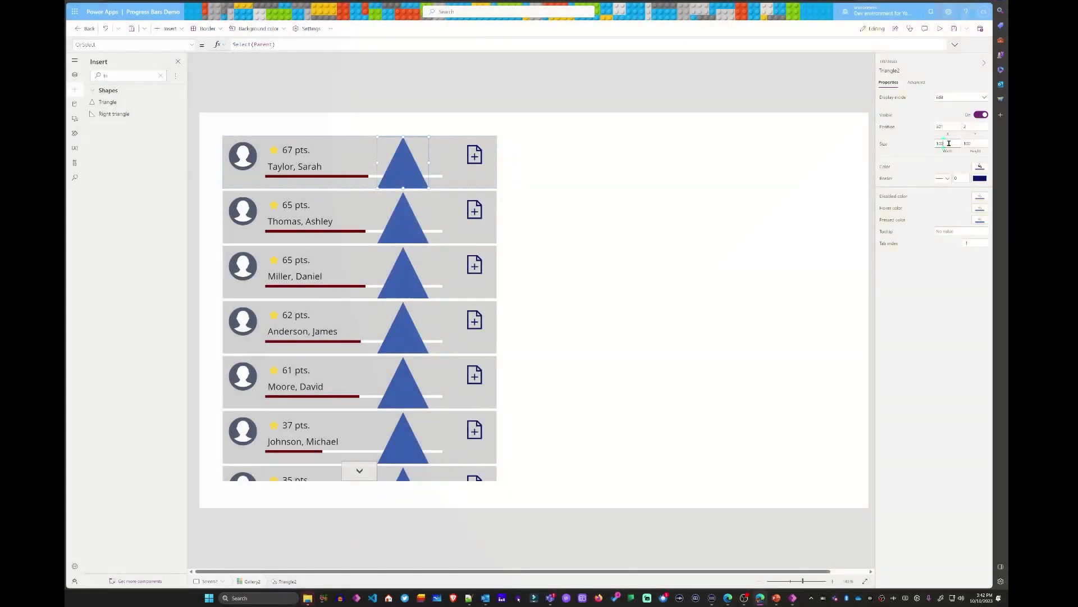
drag(948, 143, 930, 144)
text(5)
double_click(975, 142)
text(5)
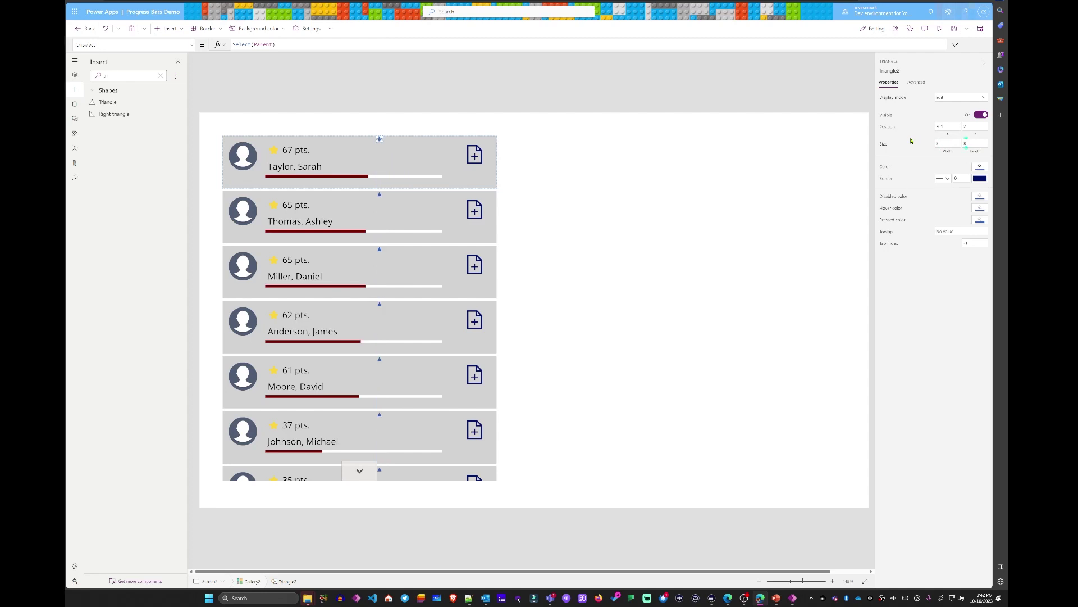
Step: Change the triangle's fill color to the darkest red among the theme colors
click(891, 167)
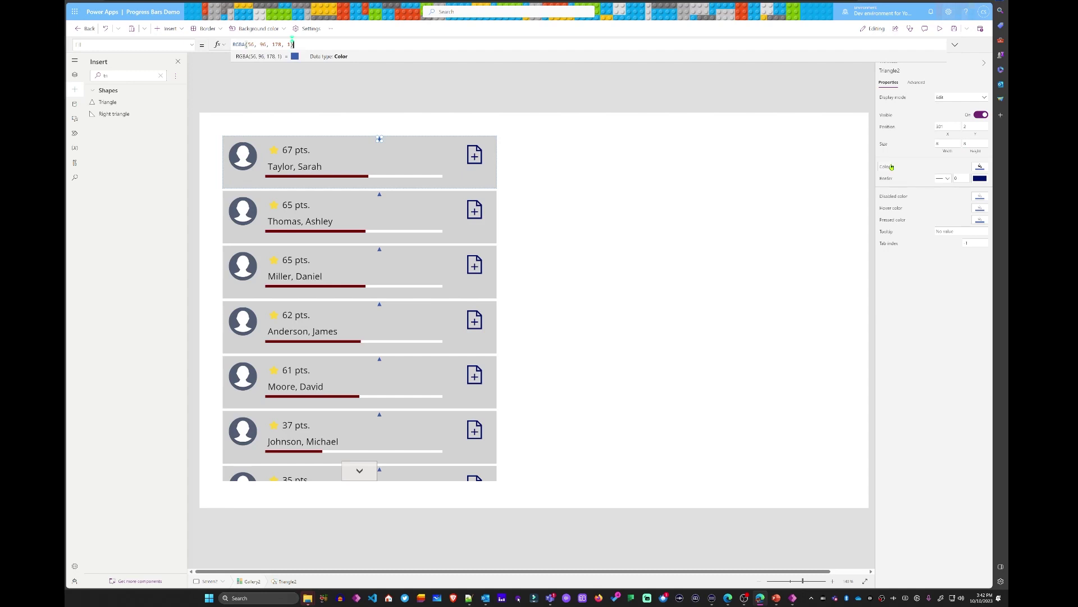
click(980, 167)
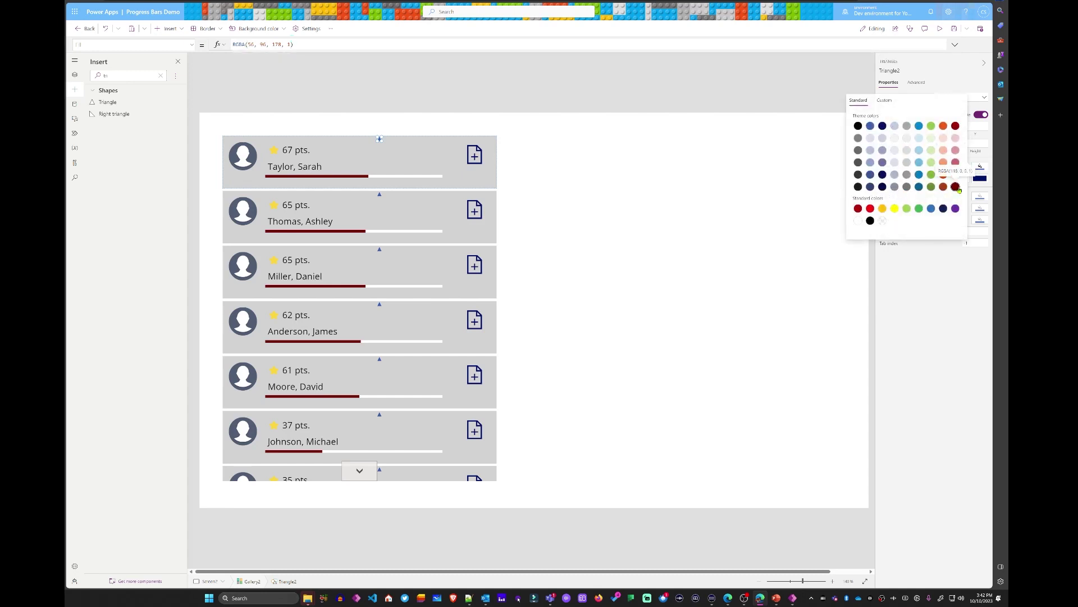
click(956, 187)
click(839, 71)
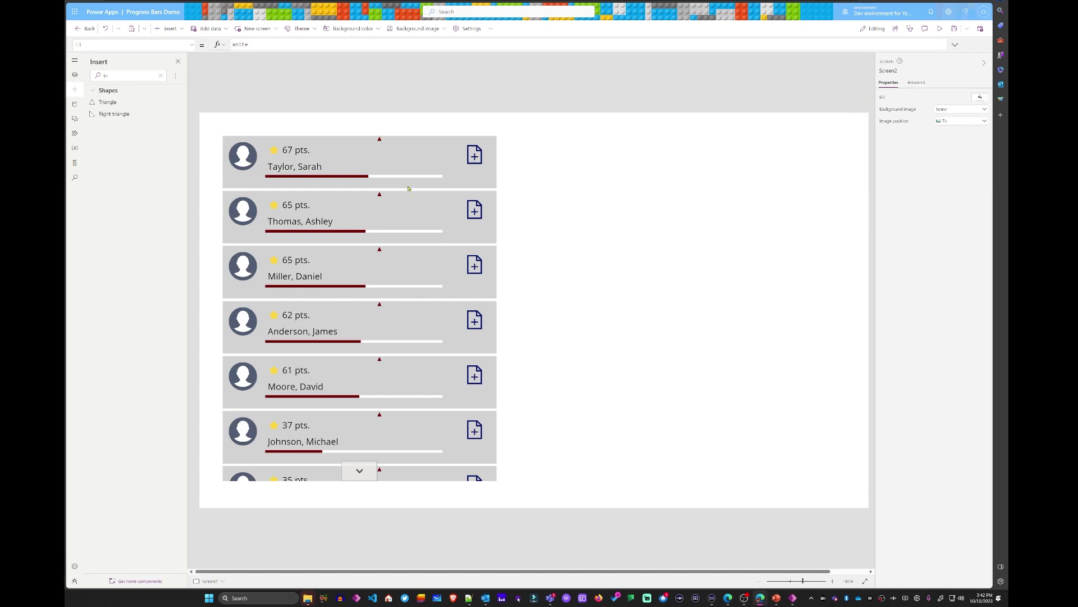
Step: Move the triangle in the gallery template to just below the end of the dark red bar, at about X 284, Y 81
click(834, 581)
click(834, 581)
click(834, 582)
click(834, 581)
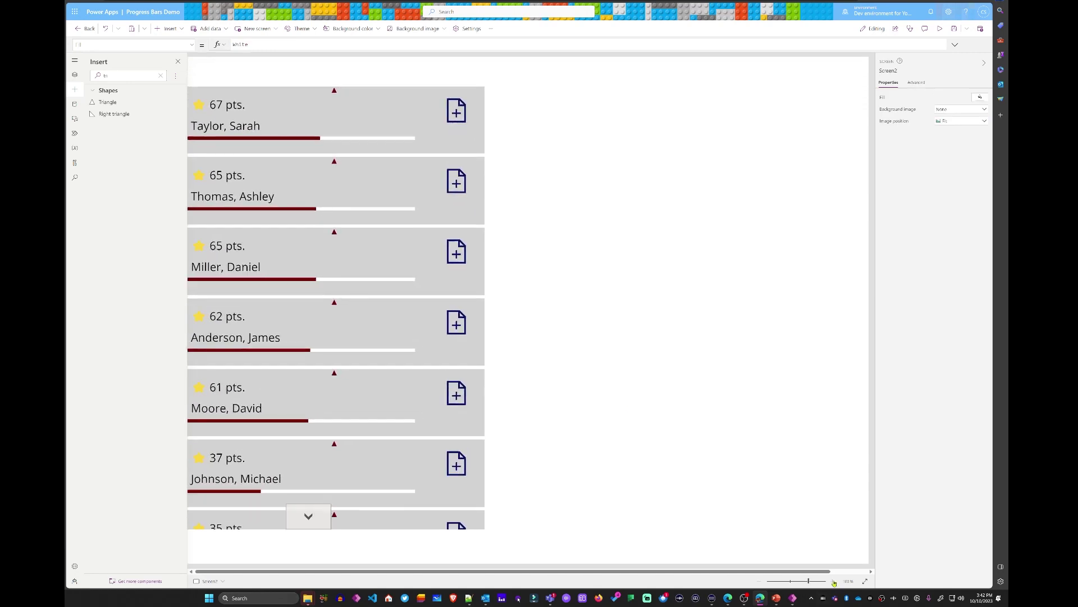
click(833, 582)
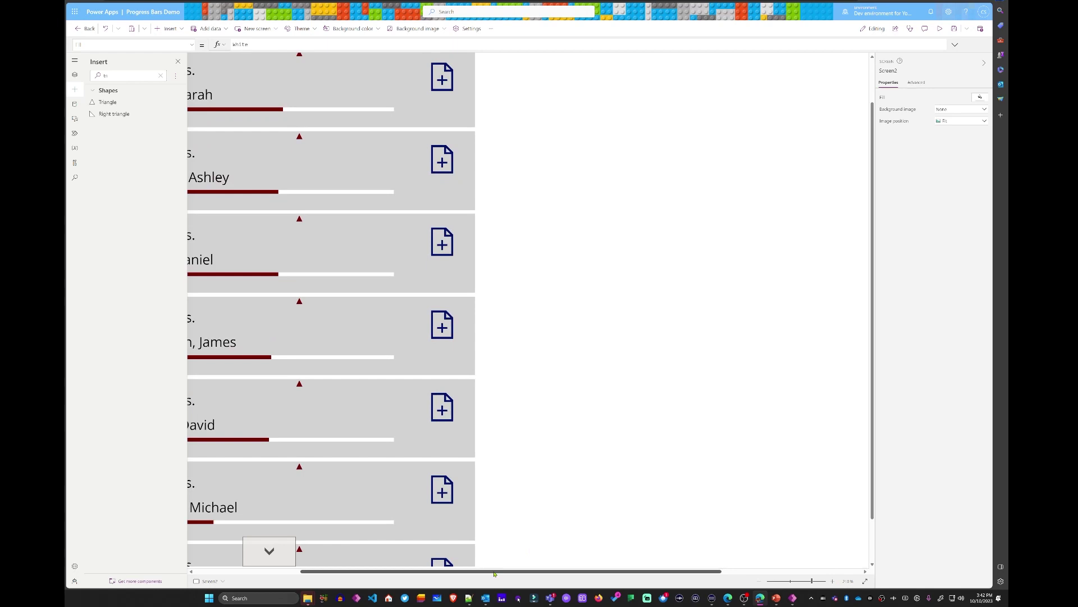
drag(495, 573, 390, 573)
scroll(751, 286, up, 1)
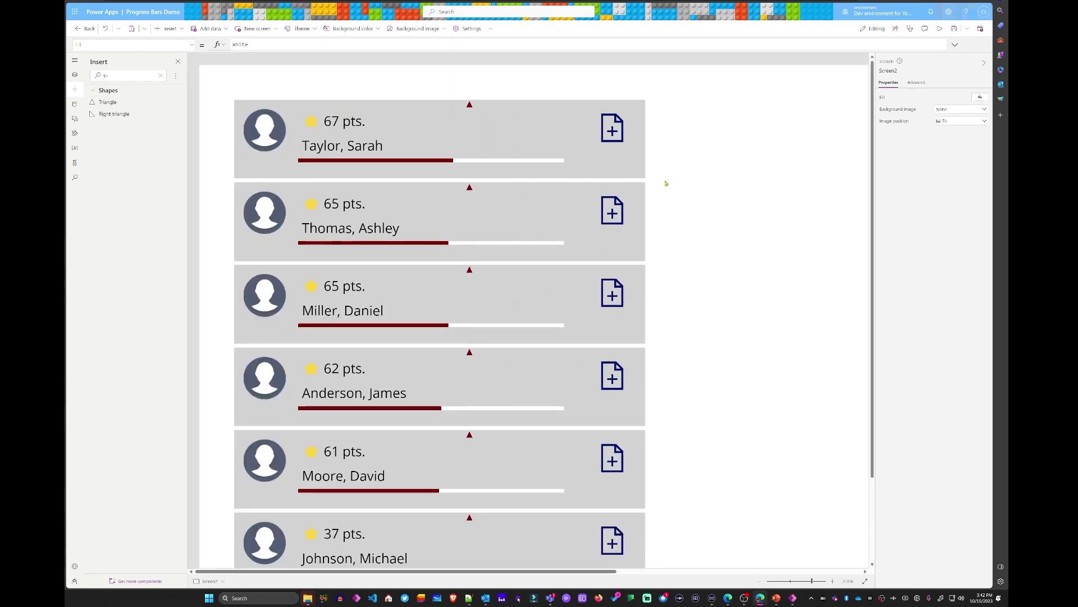
click(469, 105)
drag(470, 105, 458, 166)
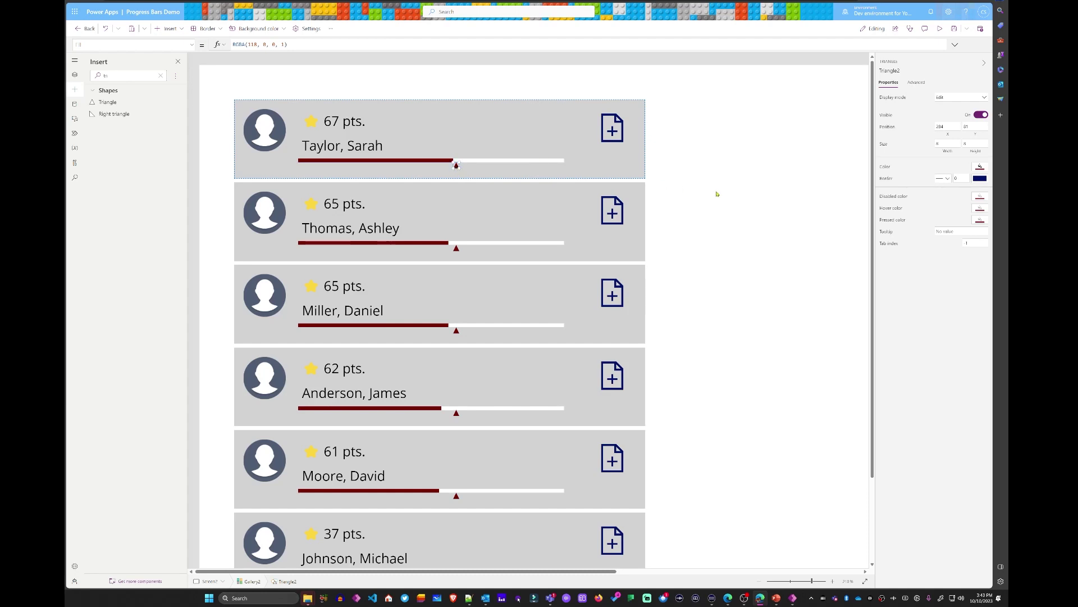
Step: Rename the triangle as trg_Pointer
click(890, 71)
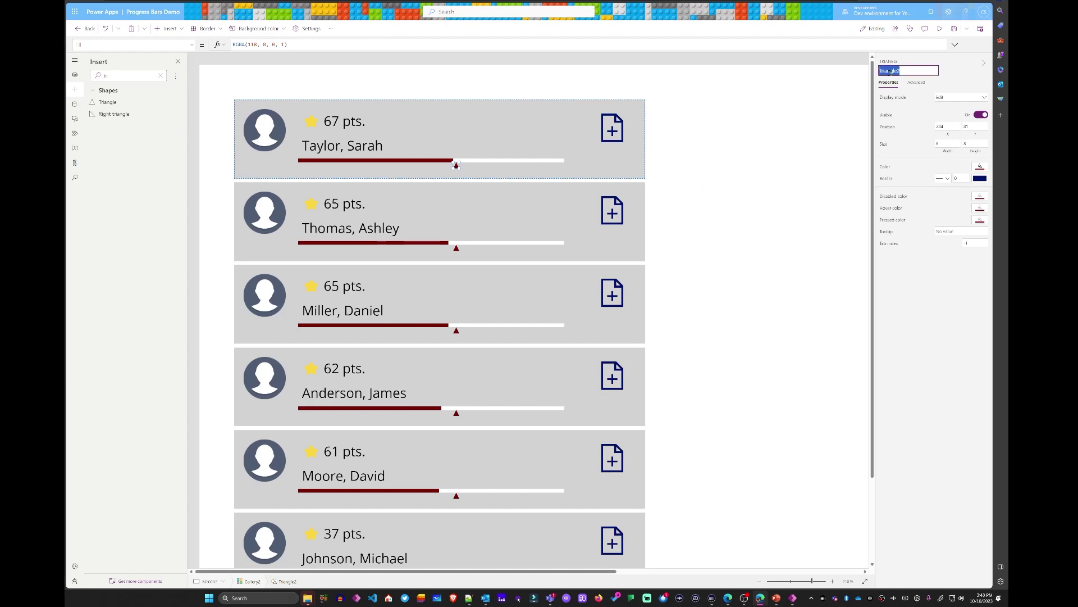
text(trg)
text(Pr)
text(ointer)
key(Return)
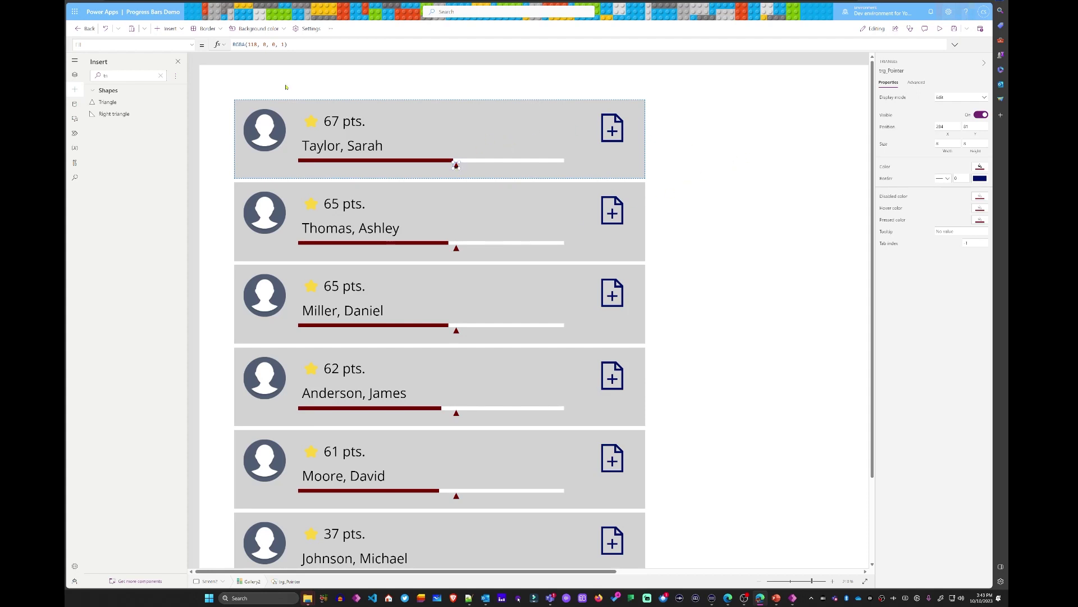
Step: Set the Y property of trg_Pointer to the formula rct_PointsScored.Y + rct_PointsScored.Height
click(191, 45)
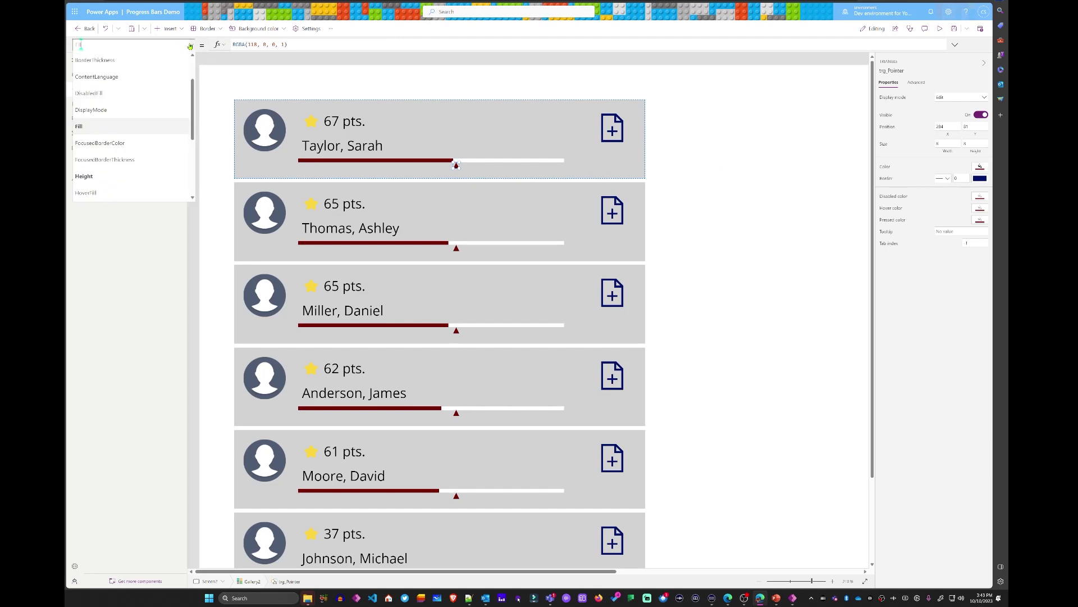
click(81, 195)
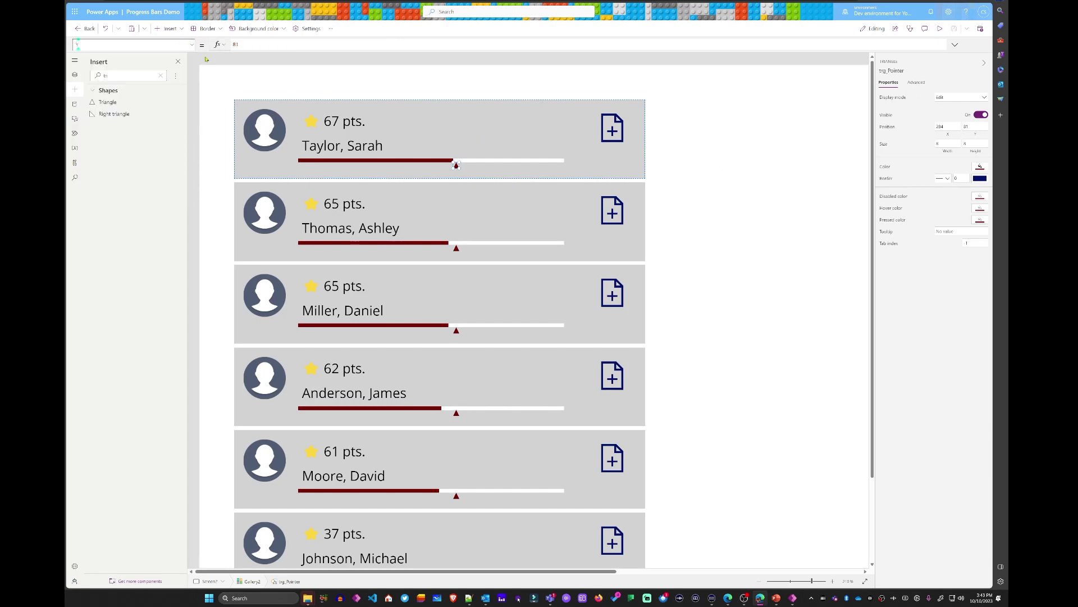
double_click(252, 44)
text(rct_)
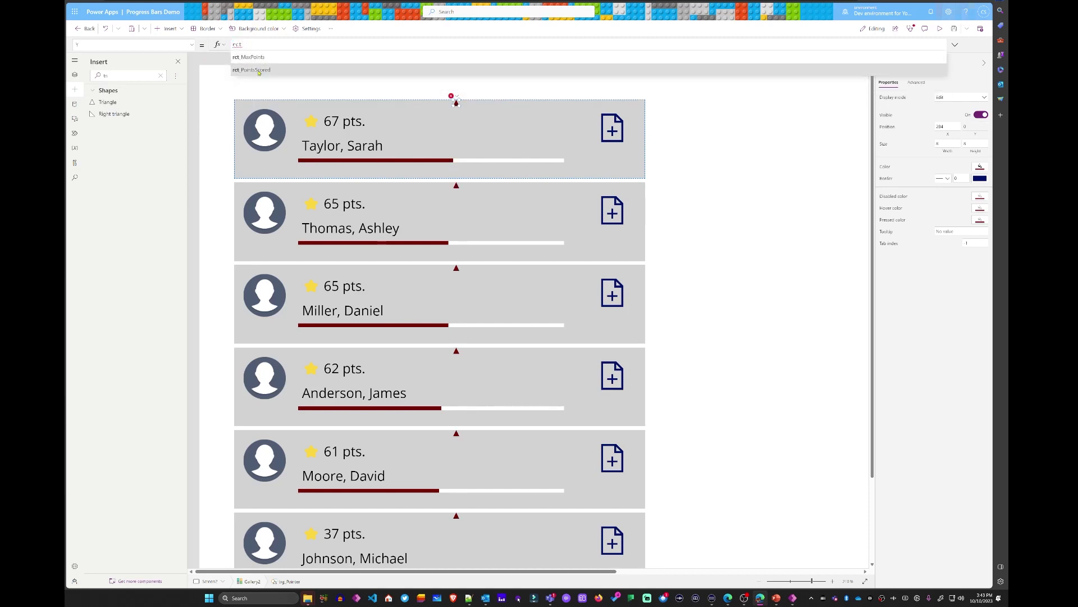
click(257, 69)
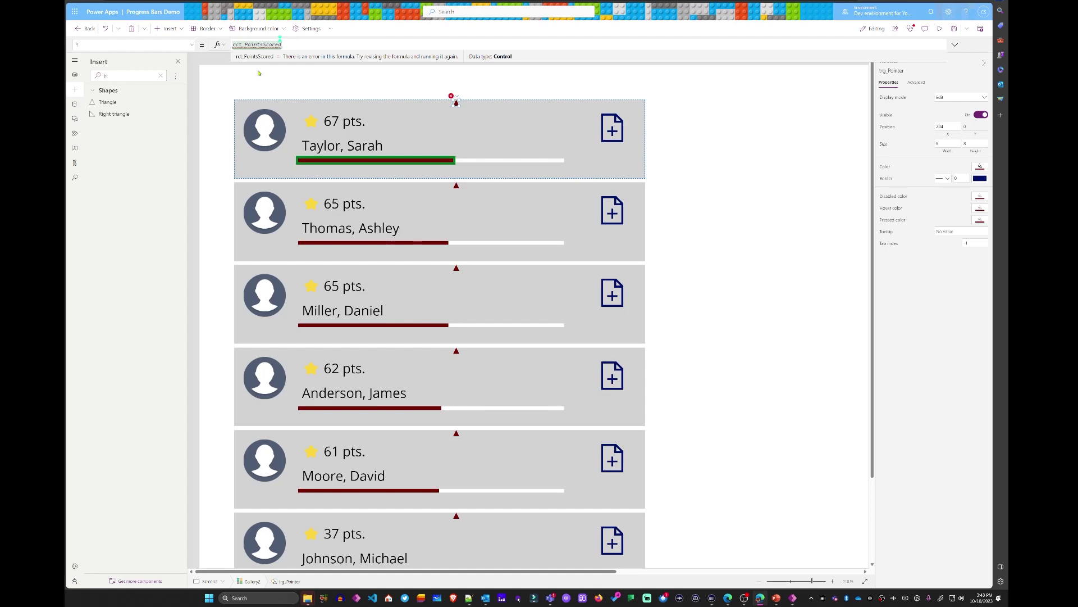
text(.)
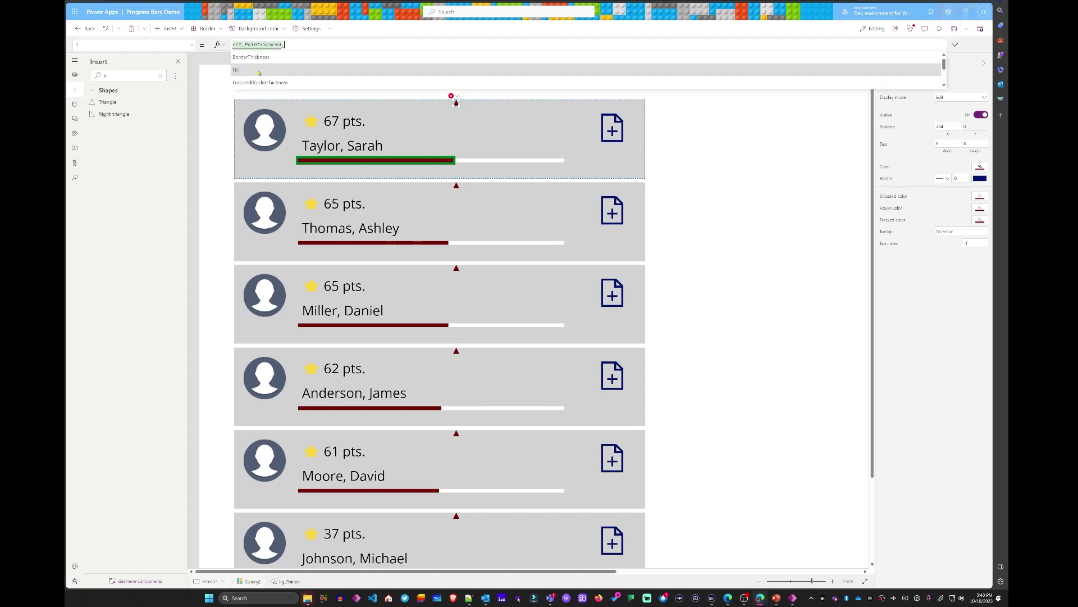
text(Y)
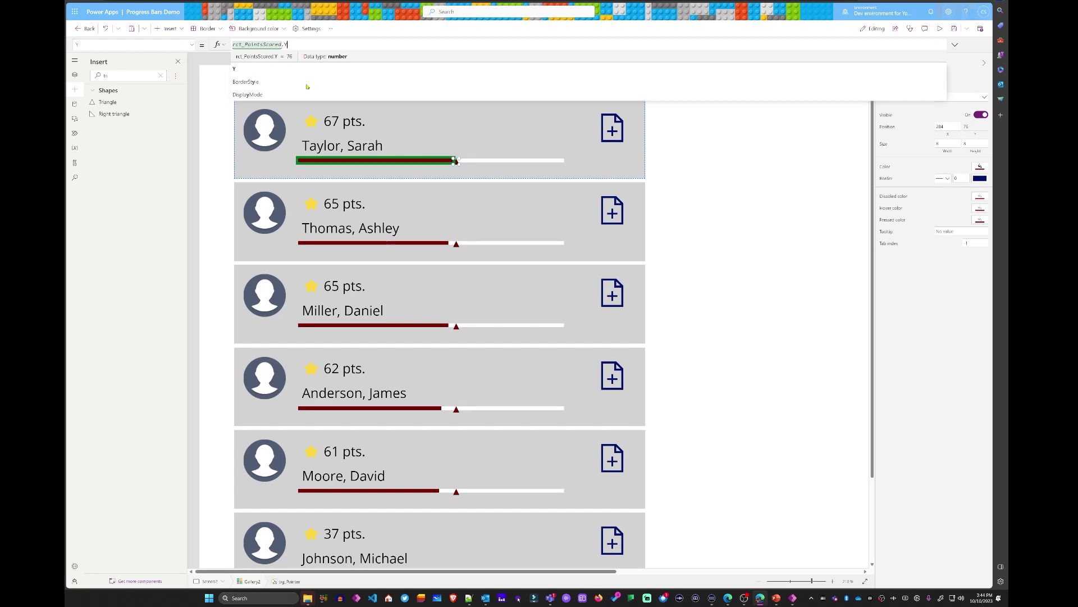
text(+ Rct)
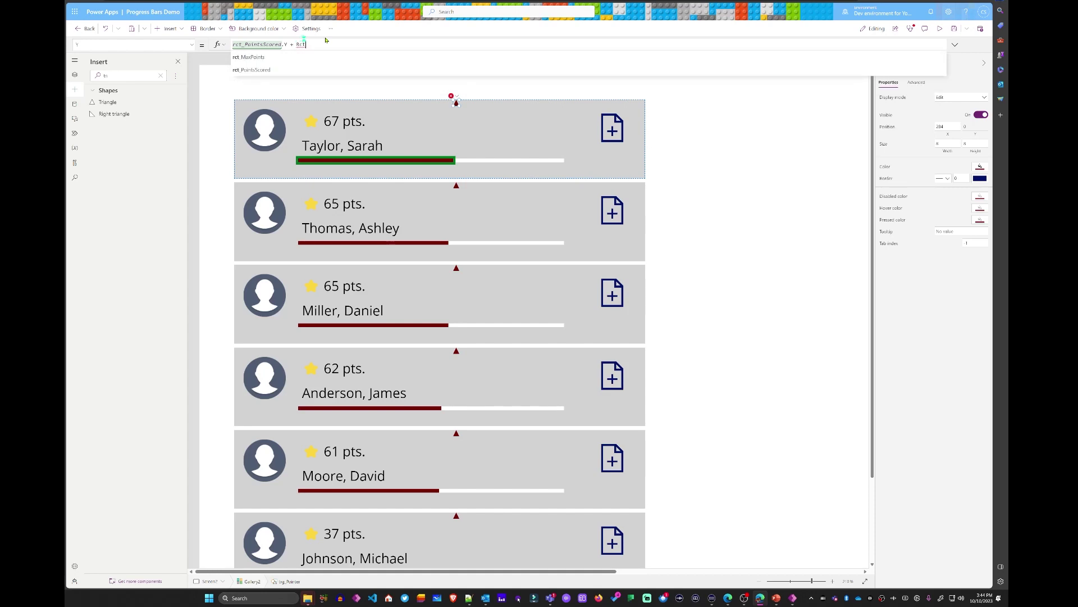
click(297, 70)
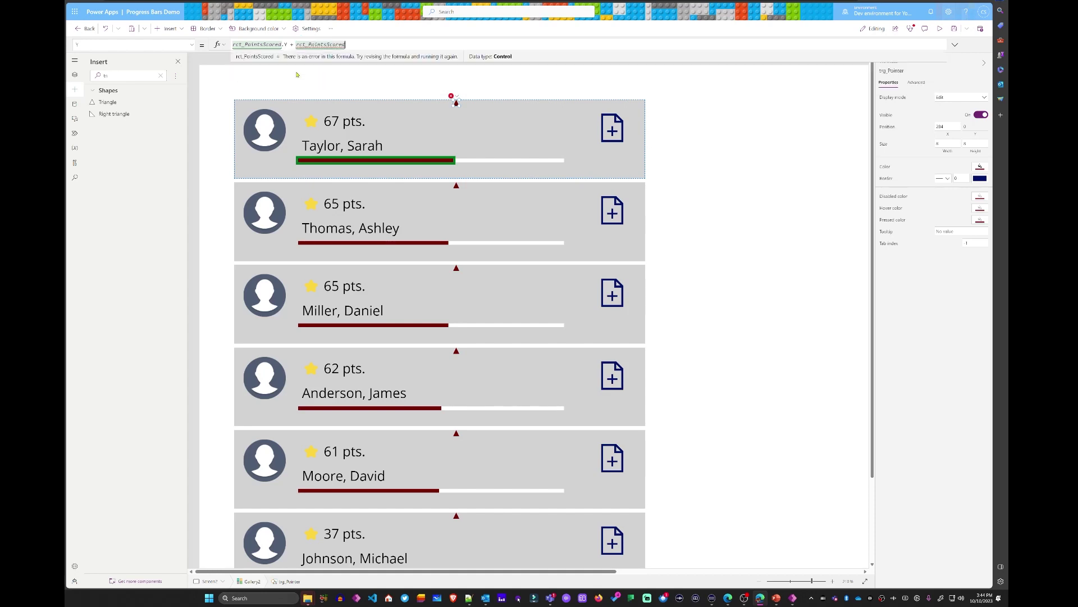
text(.)
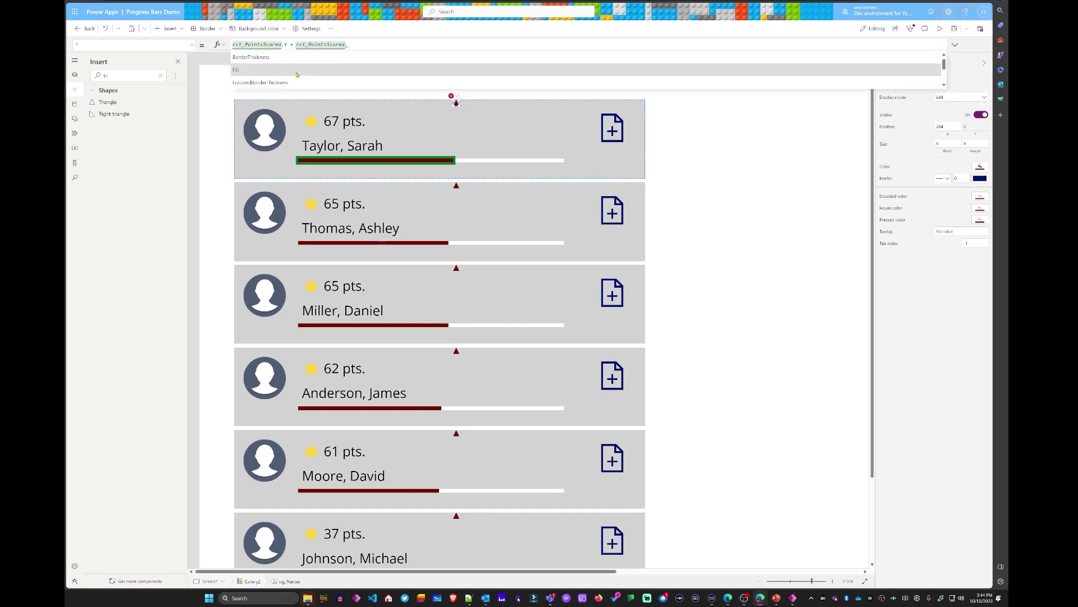
text(He)
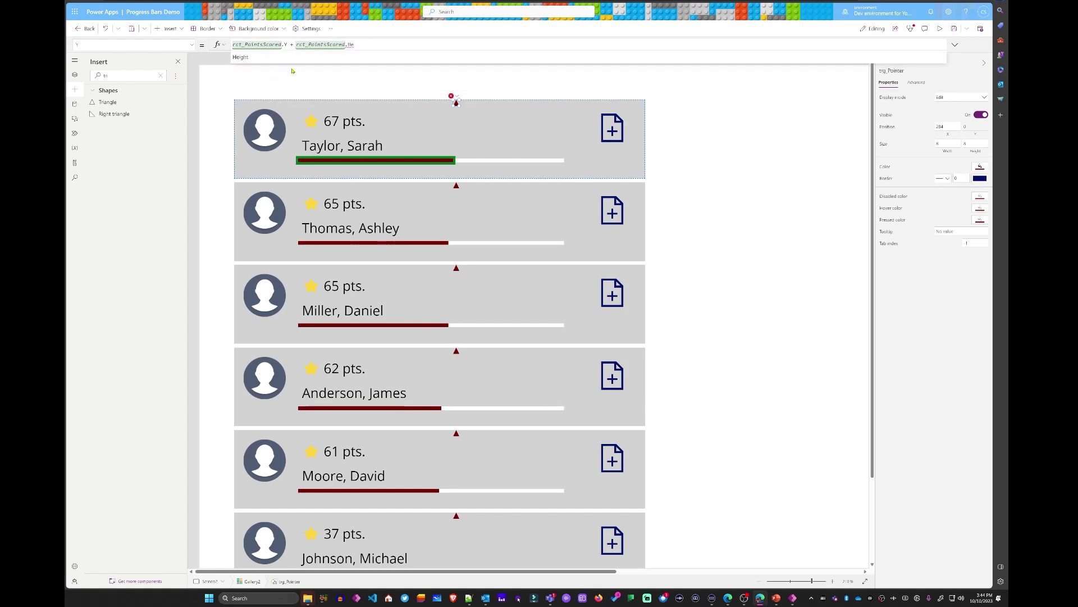
click(274, 57)
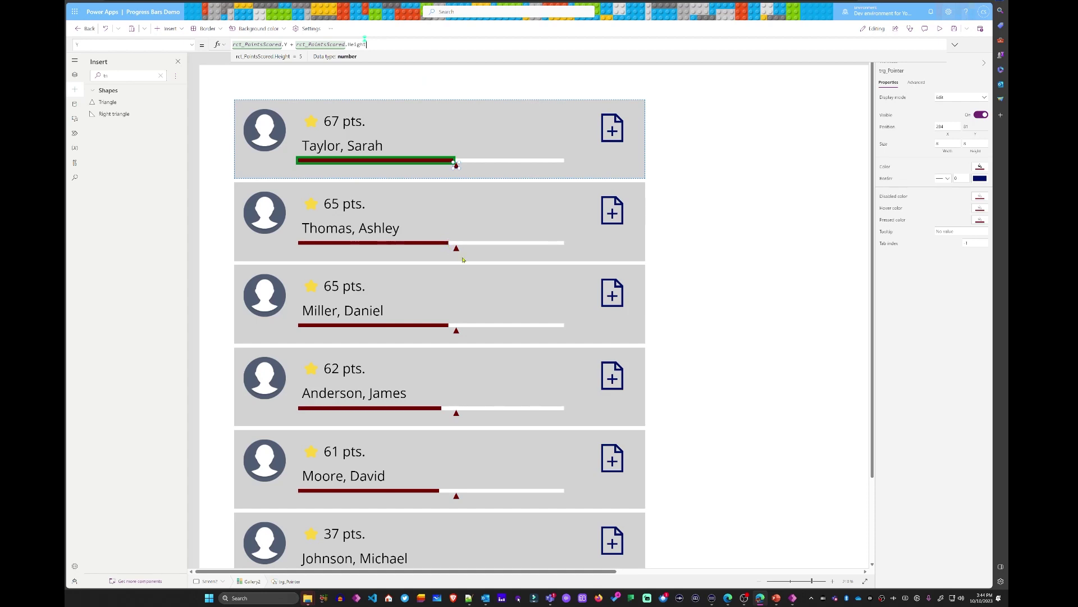
Step: Set the X property of trg_Pointer to the formula rct_PointsScored.X + rct_PointsScored.Width
click(192, 46)
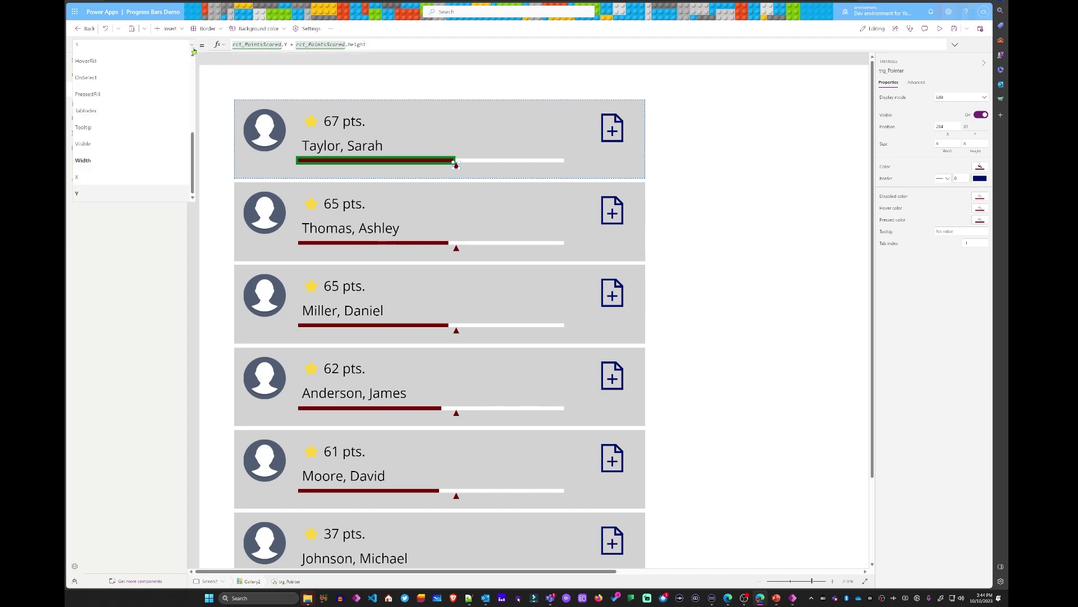
click(113, 178)
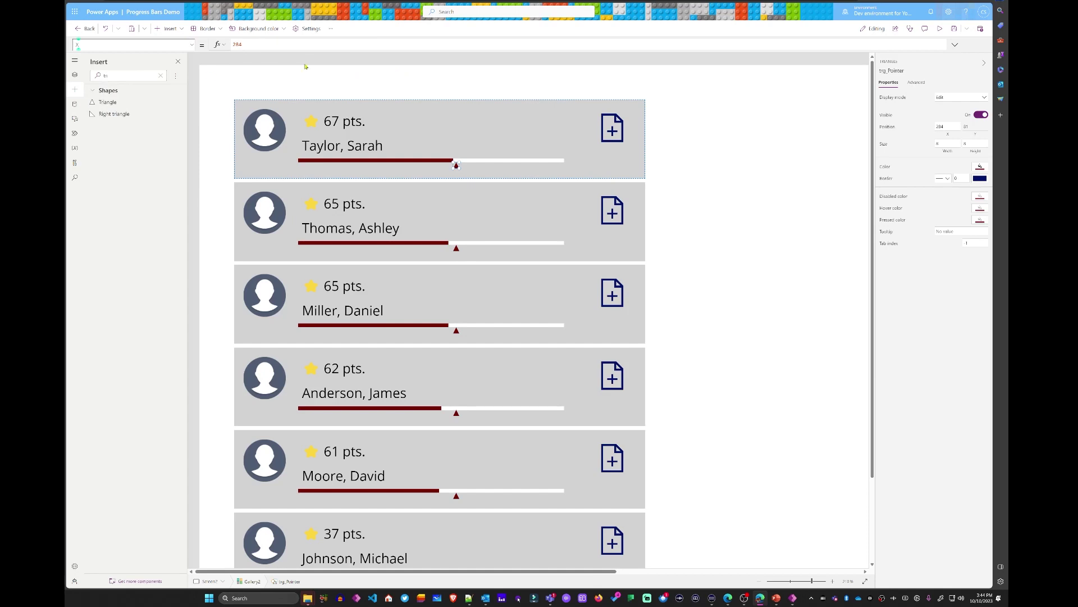
click(310, 45)
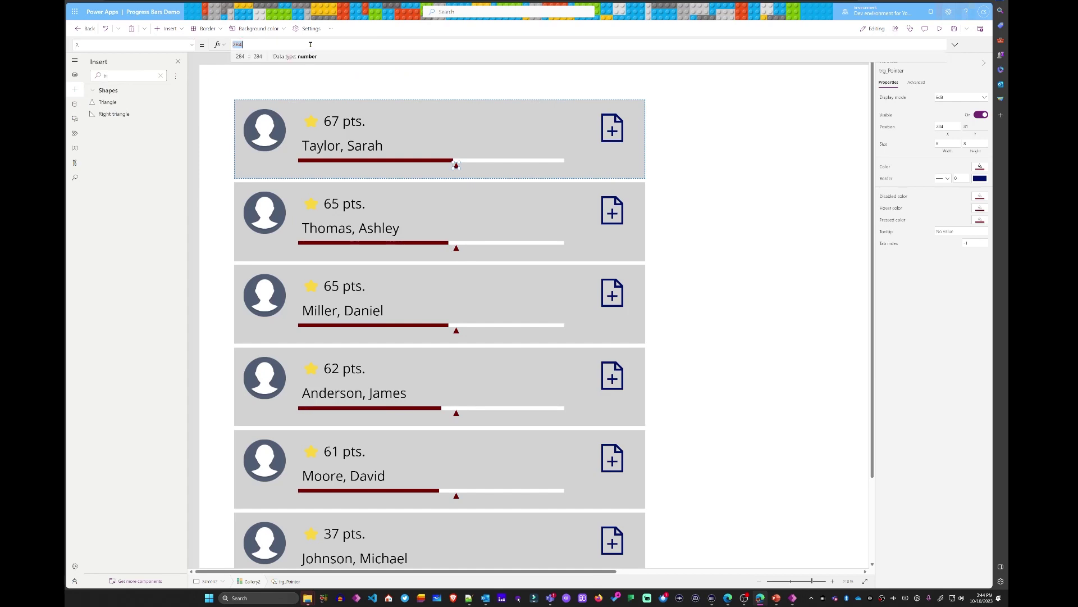
text(rct)
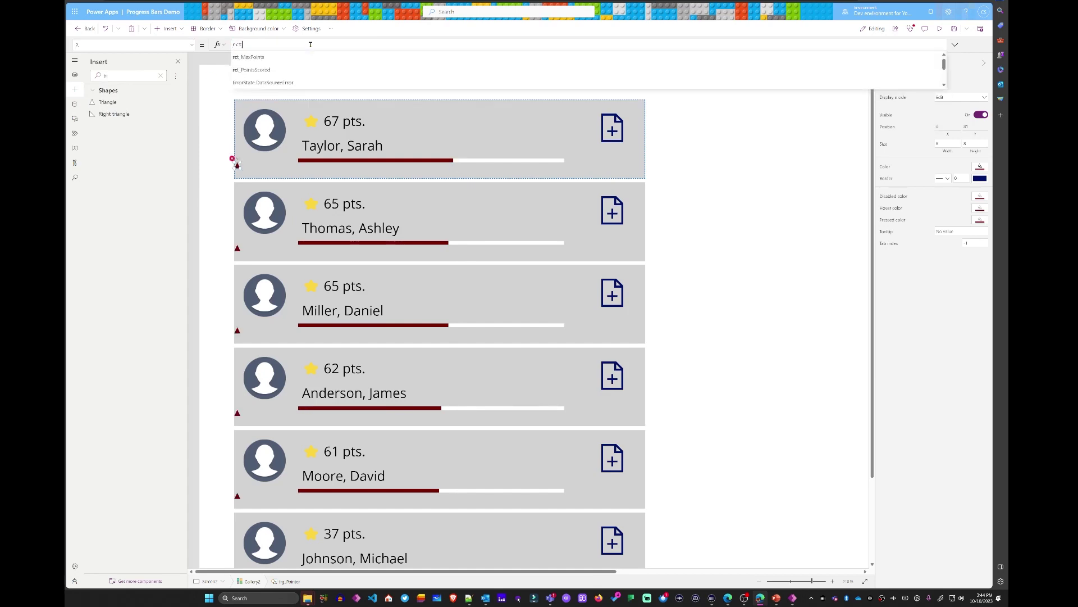
click(286, 70)
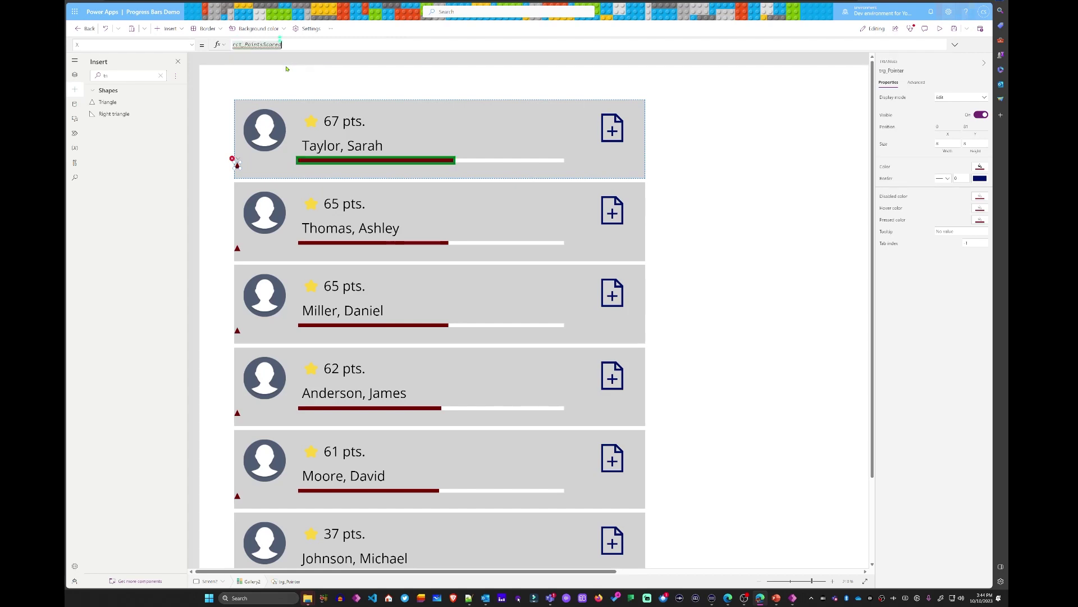
text(.)
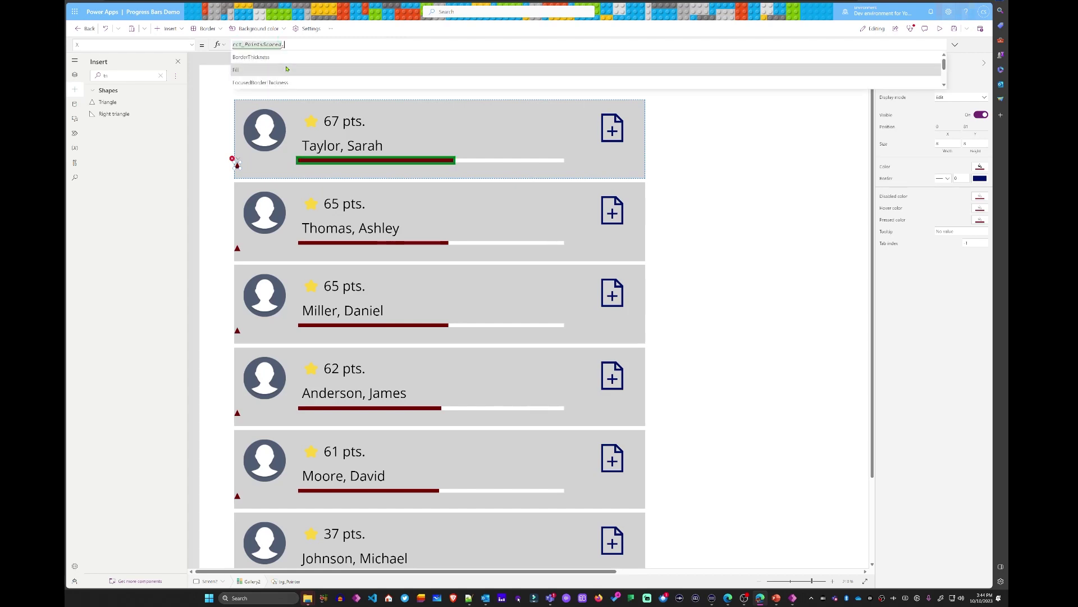
text(X)
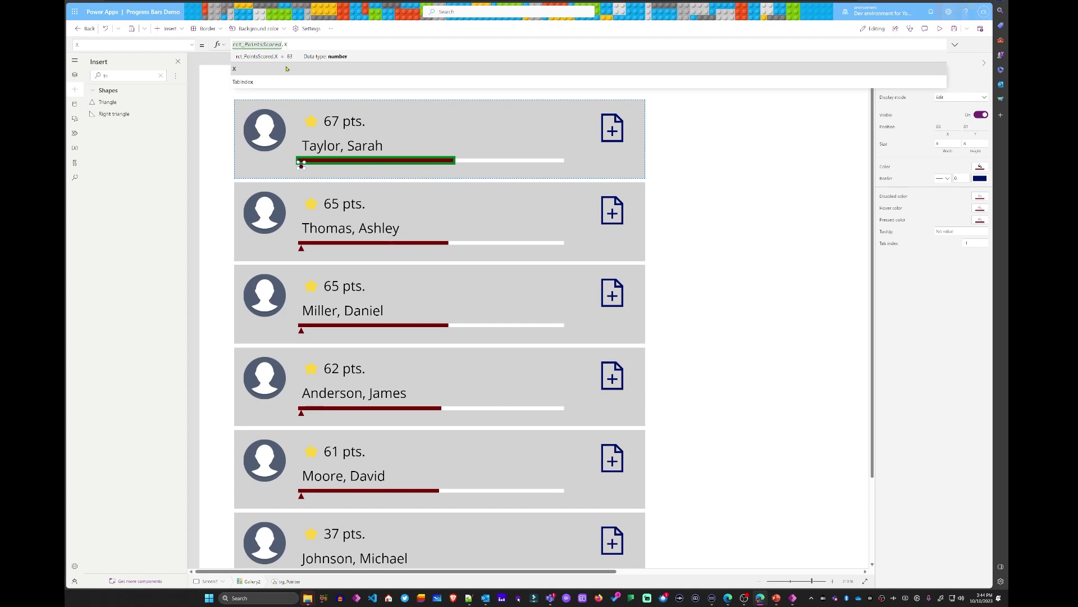
text( +)
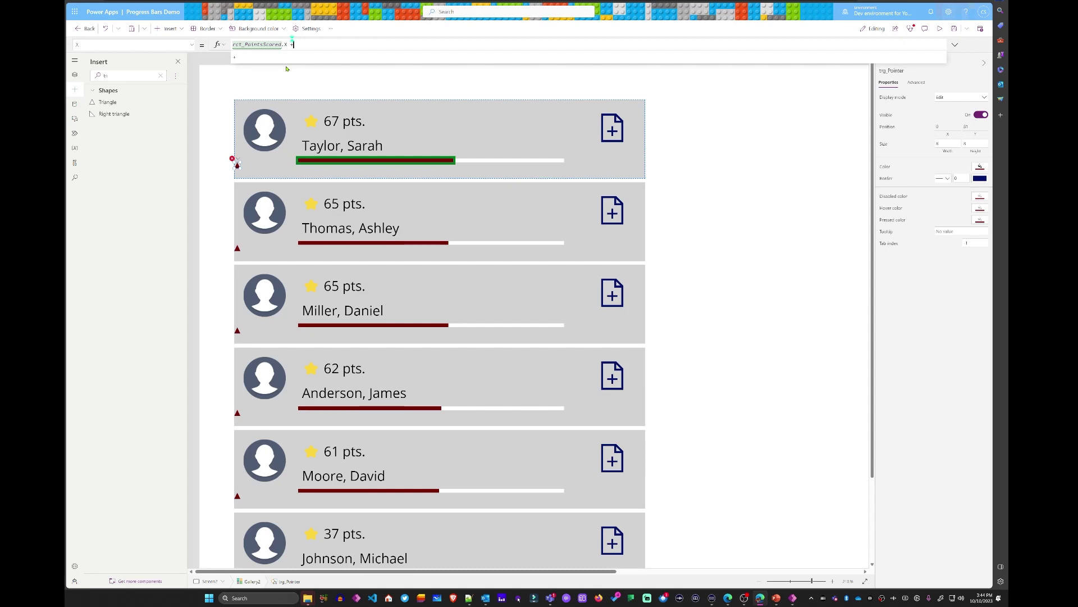
key(BackSpace)
text(r)
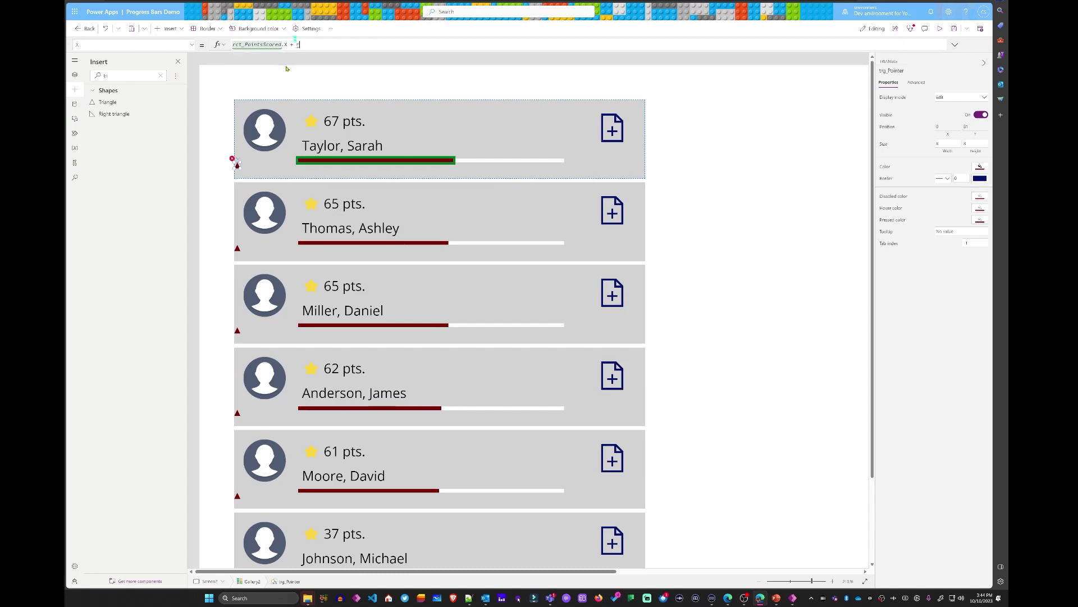
text(ct)
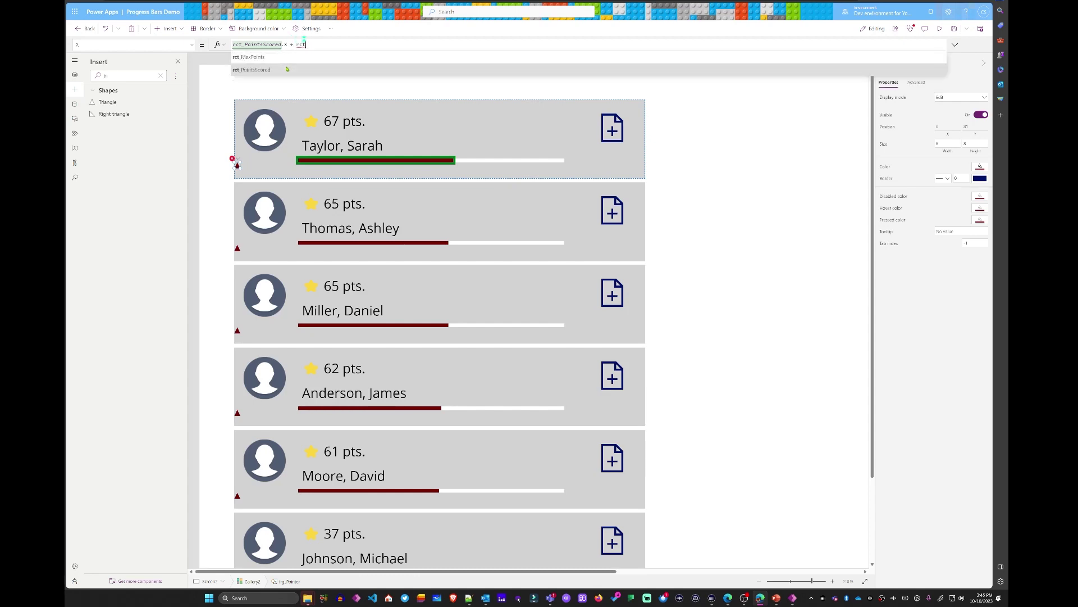
click(287, 69)
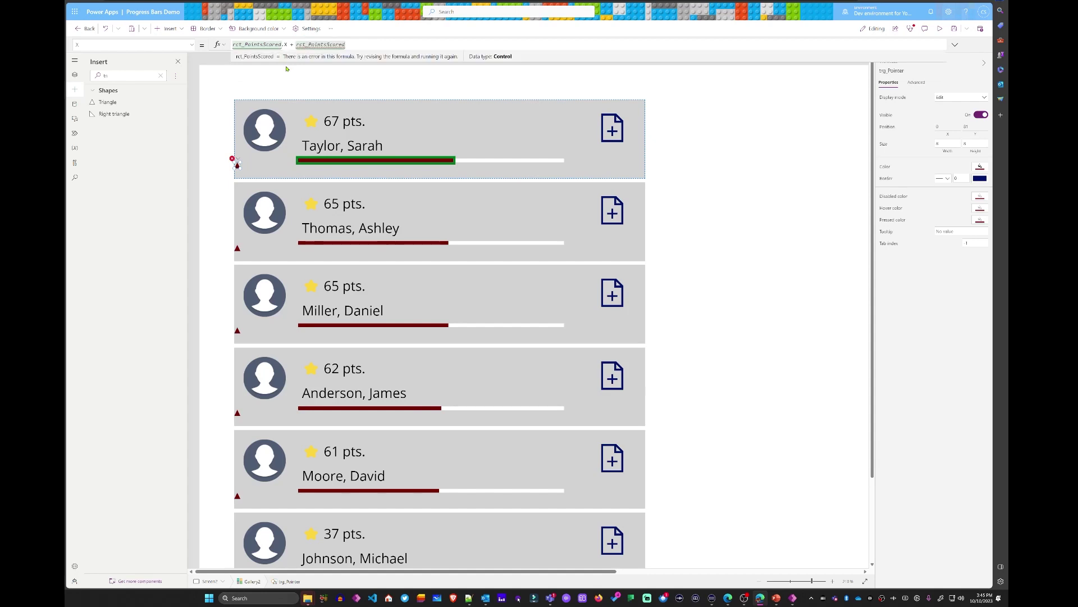
text(.Width)
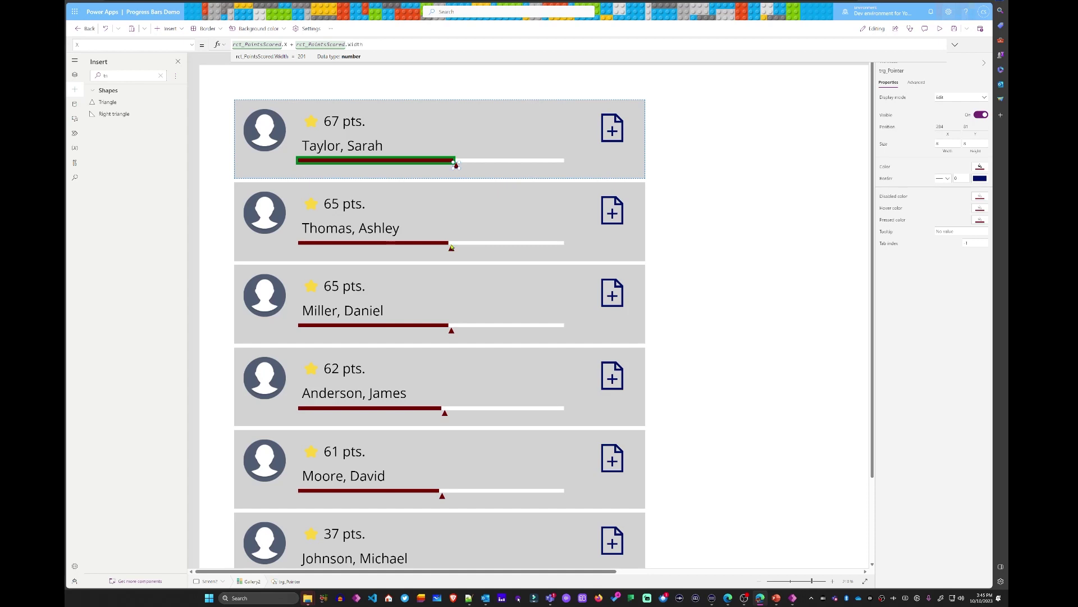
Step: Subtract 4 at the end of trg_Pointer's X formula to center the marker under the bar's end
click(390, 46)
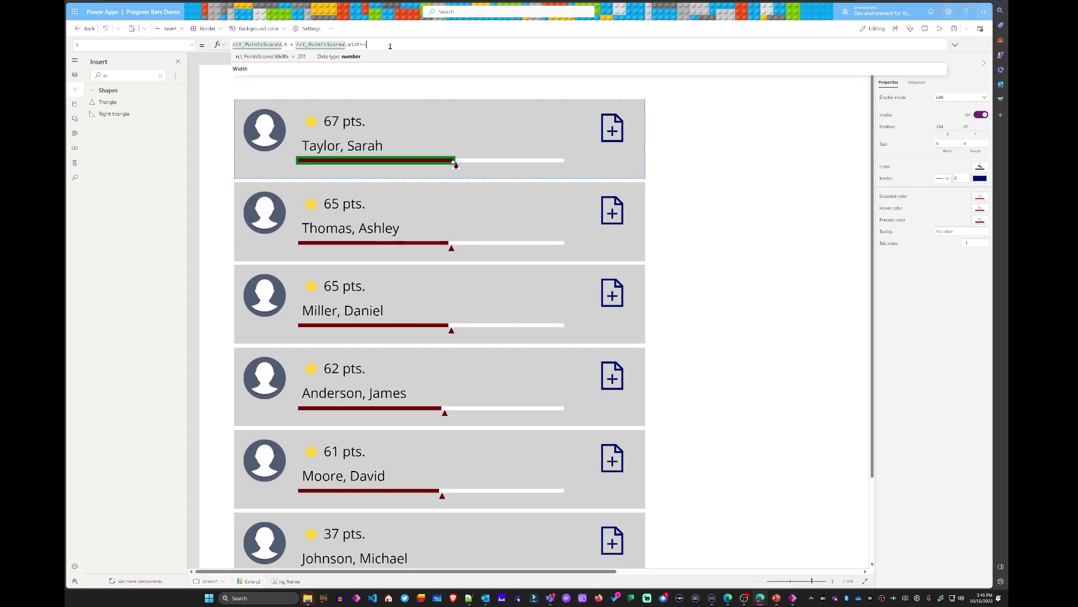
text(4)
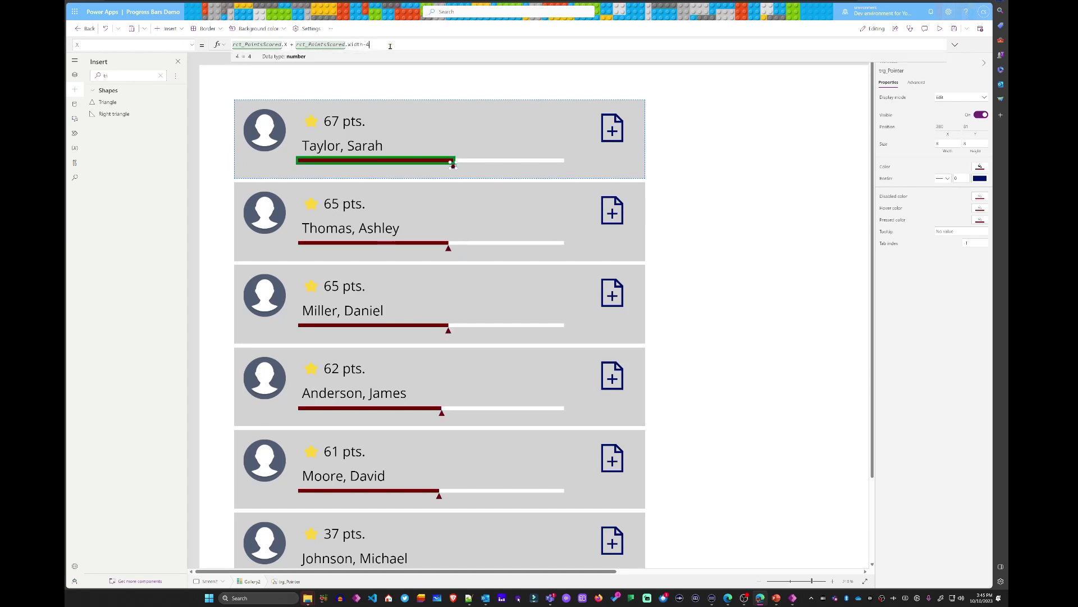
click(702, 189)
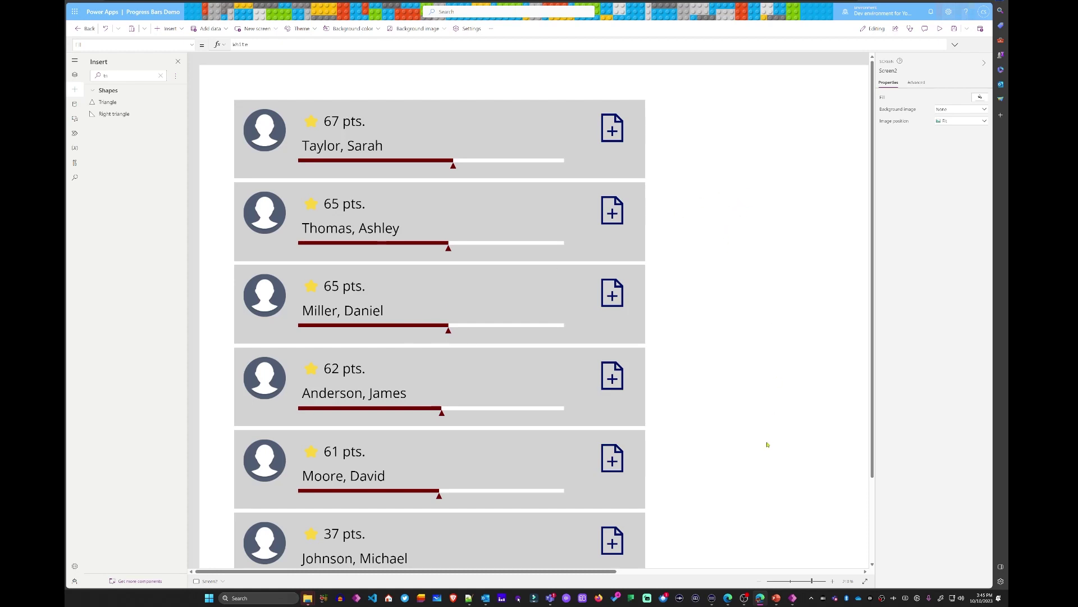
Step: Preview the app, add points to the 27-point gallery entry using its add icon, and return to editing
click(941, 29)
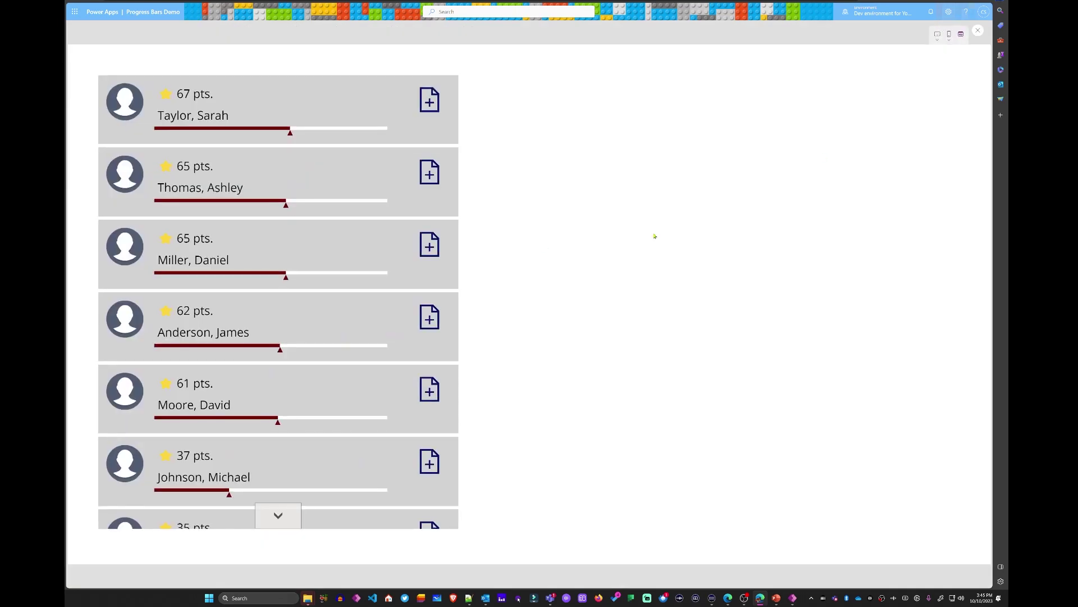
scroll(379, 364, down, 5)
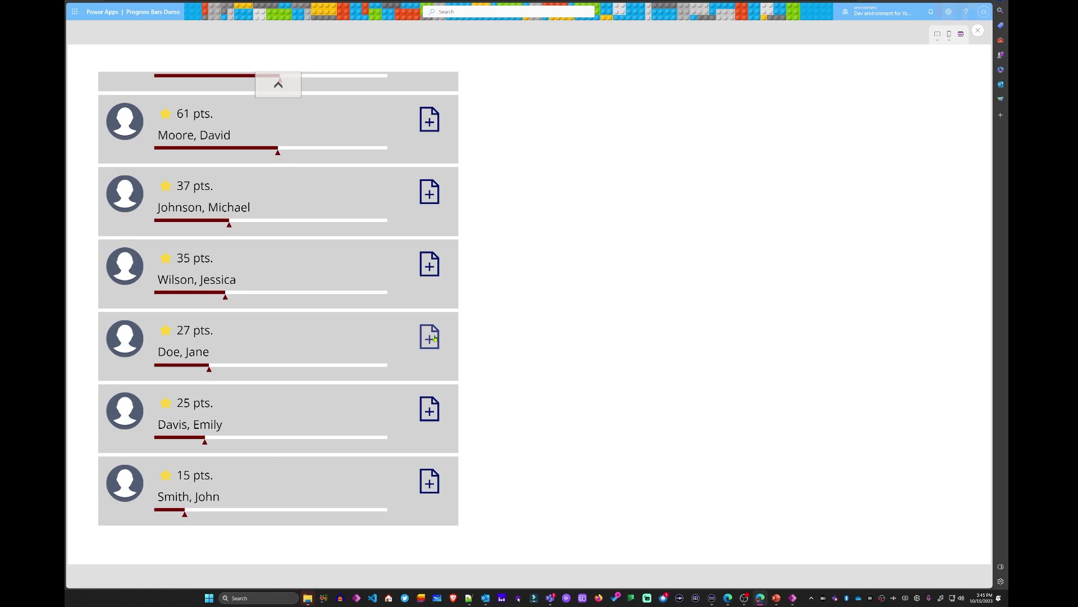
click(436, 339)
click(429, 339)
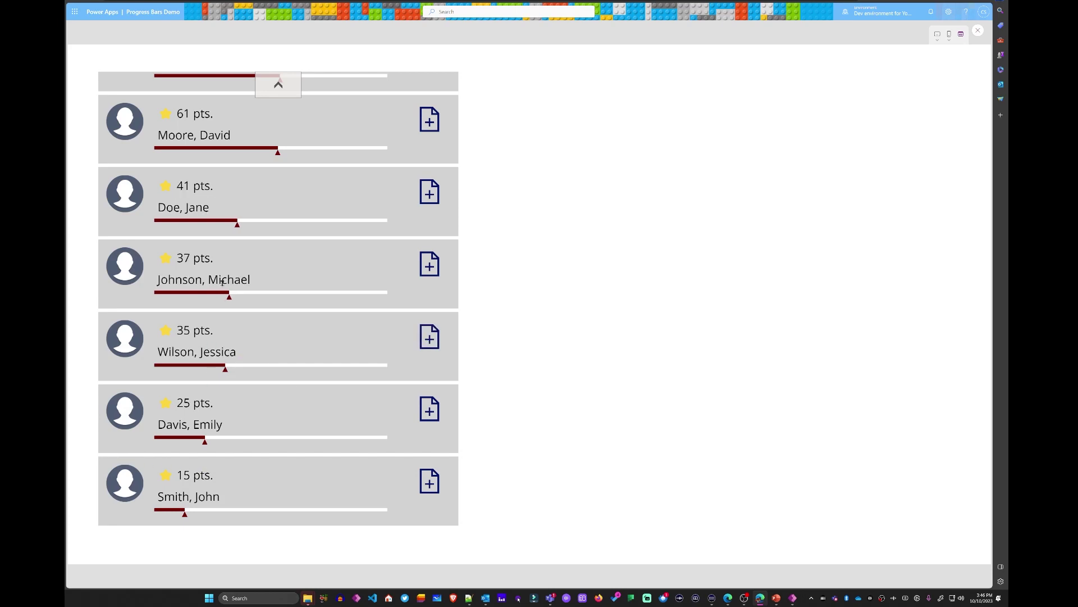
scroll(267, 388, up, 5)
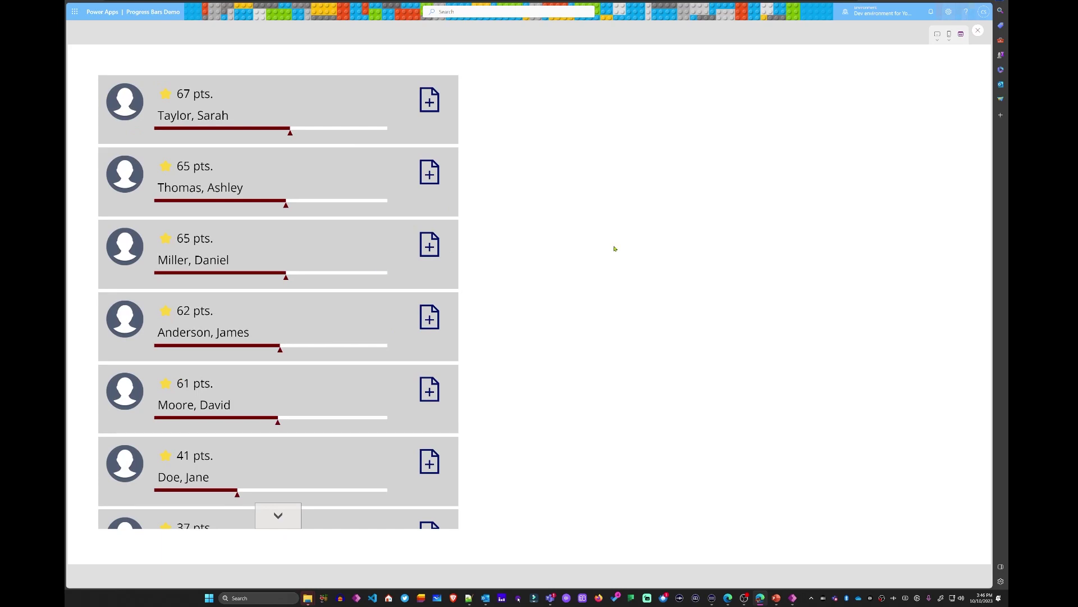
key(Escape)
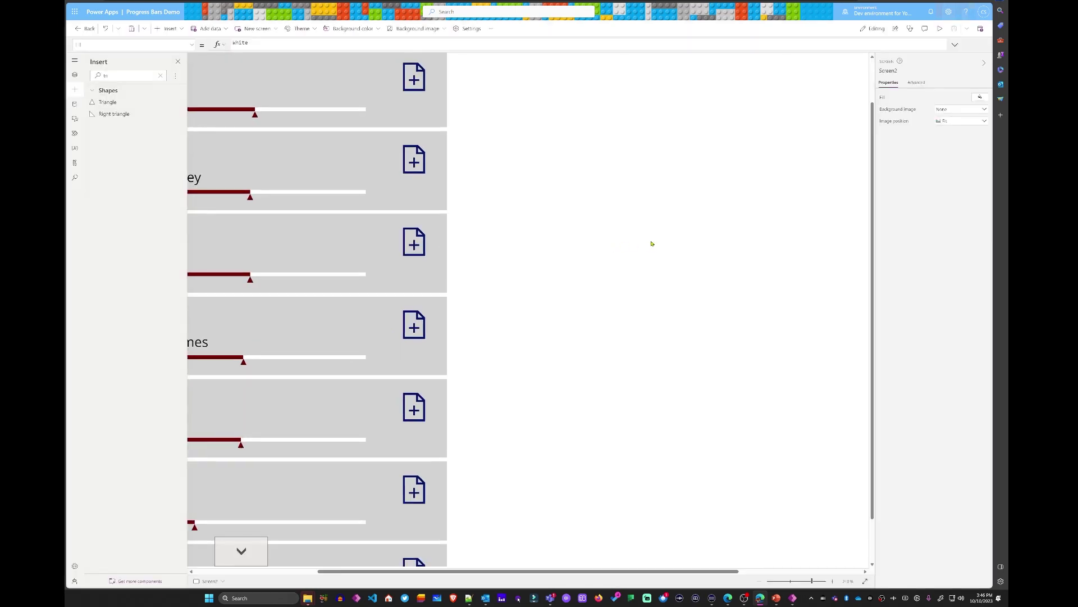
click(863, 582)
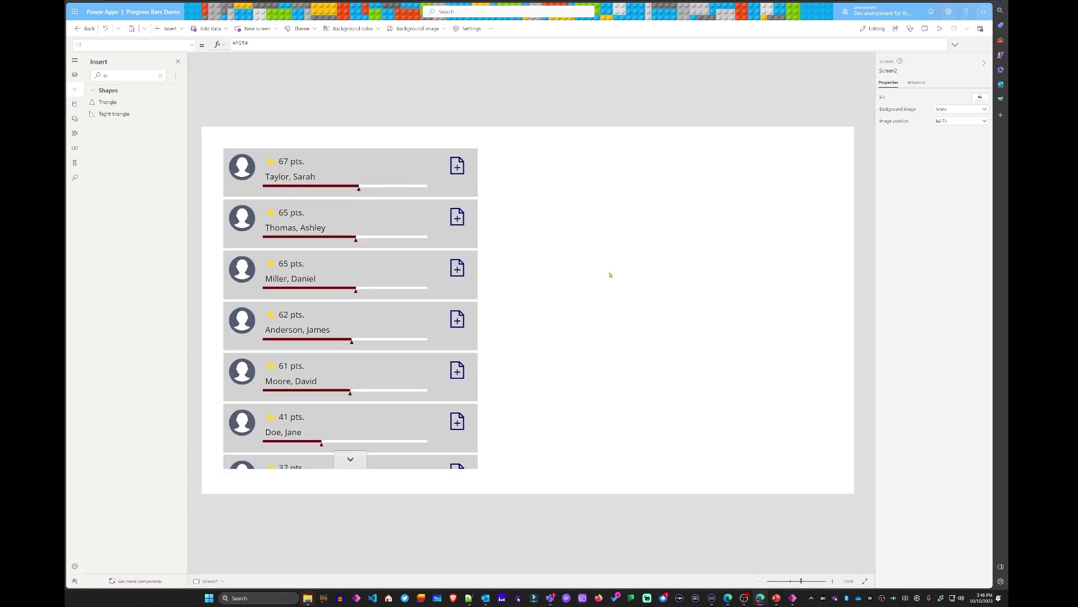
Step: Enable the preview feature Modern controls and themes in the app settings
right_click(526, 112)
click(433, 73)
click(75, 74)
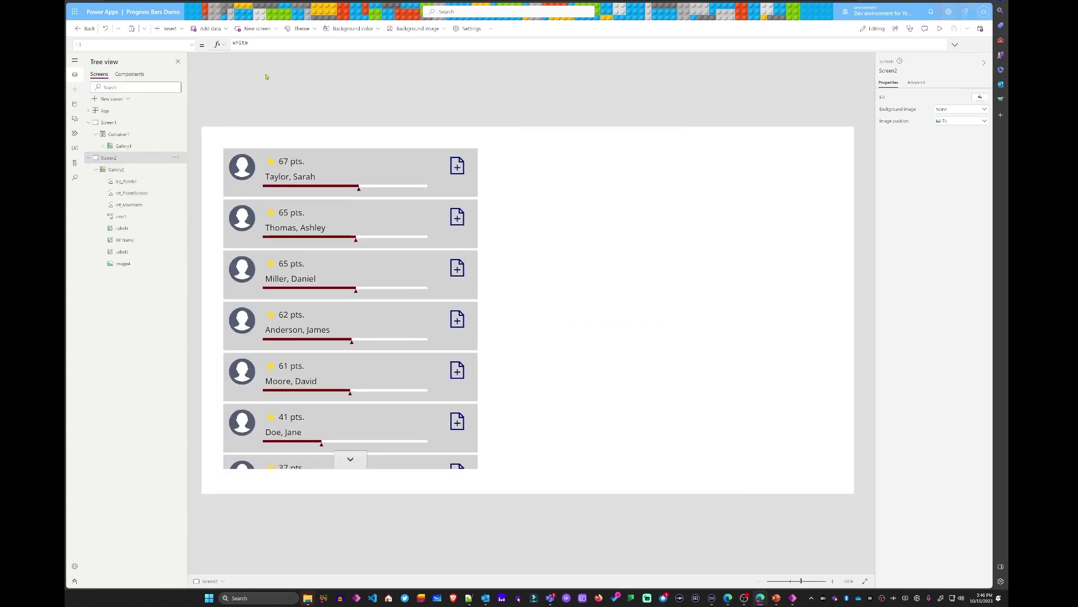
click(468, 29)
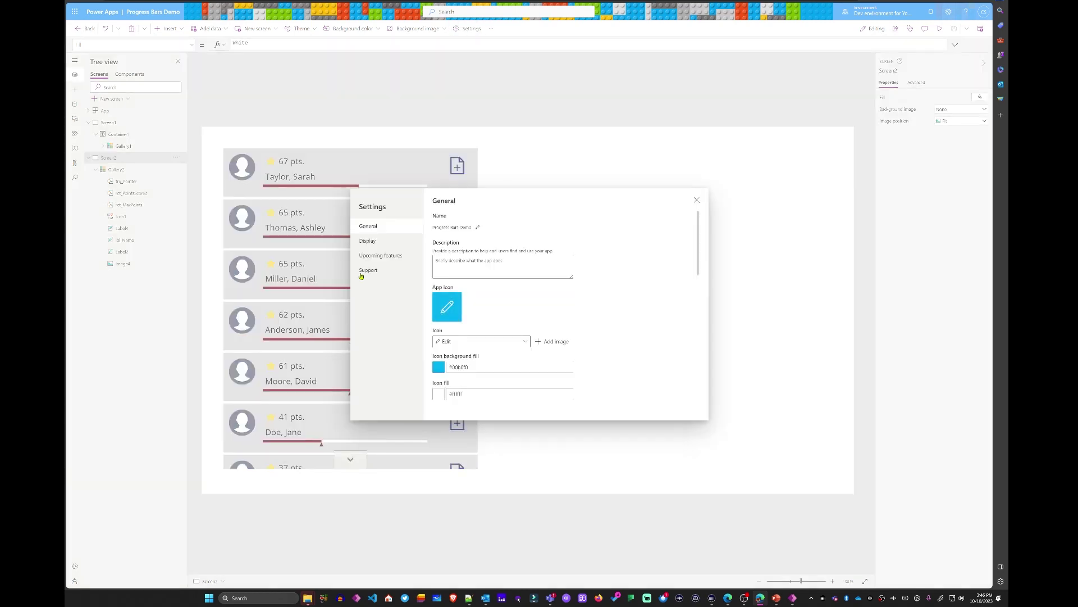
click(381, 256)
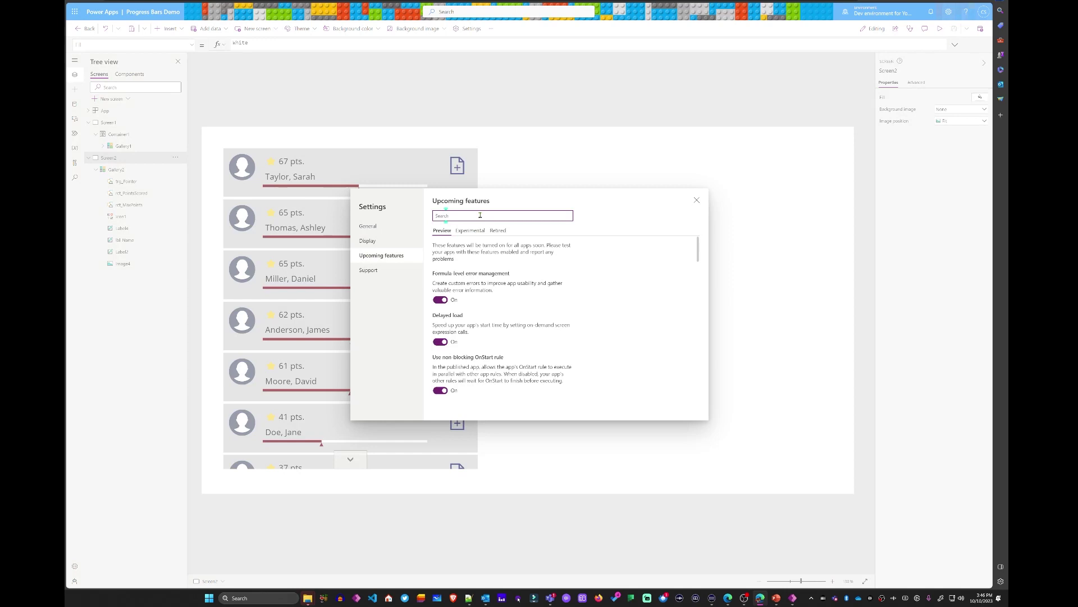
click(480, 215)
text(sant)
scroll(505, 251, down, 2)
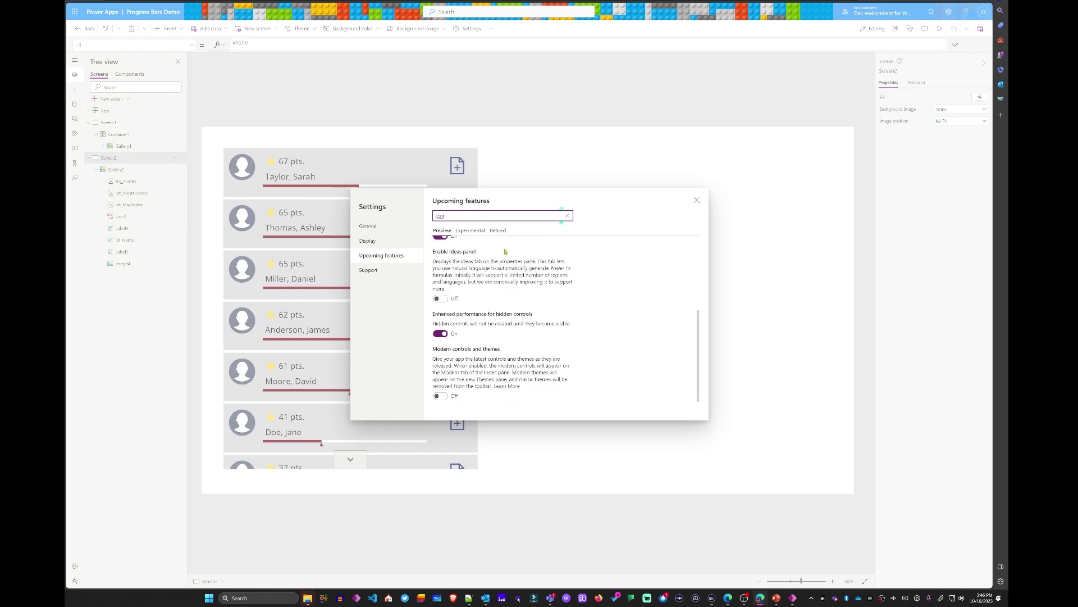
click(441, 396)
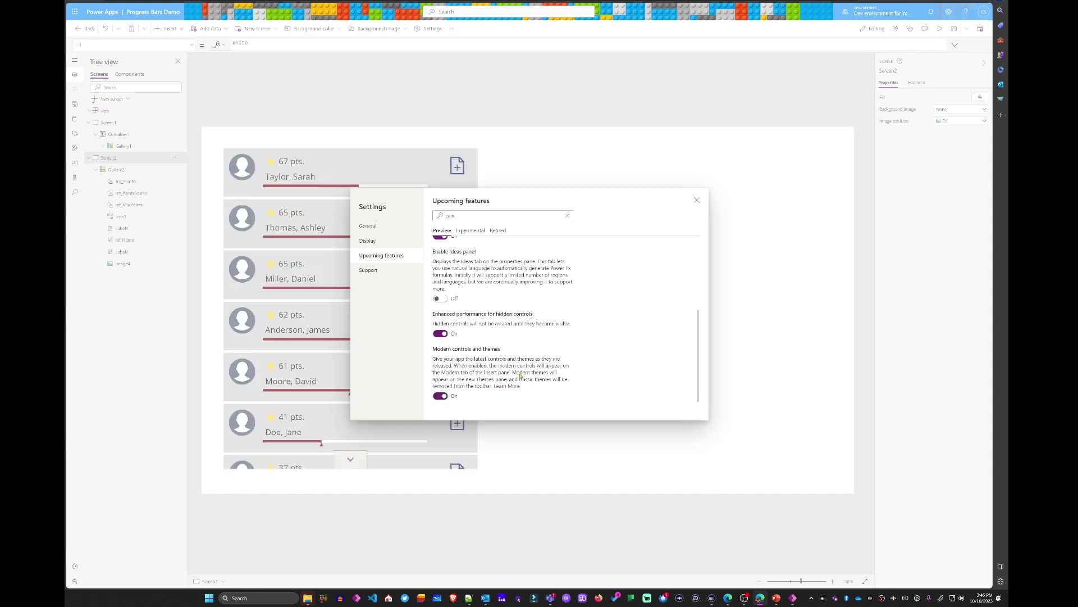
click(696, 200)
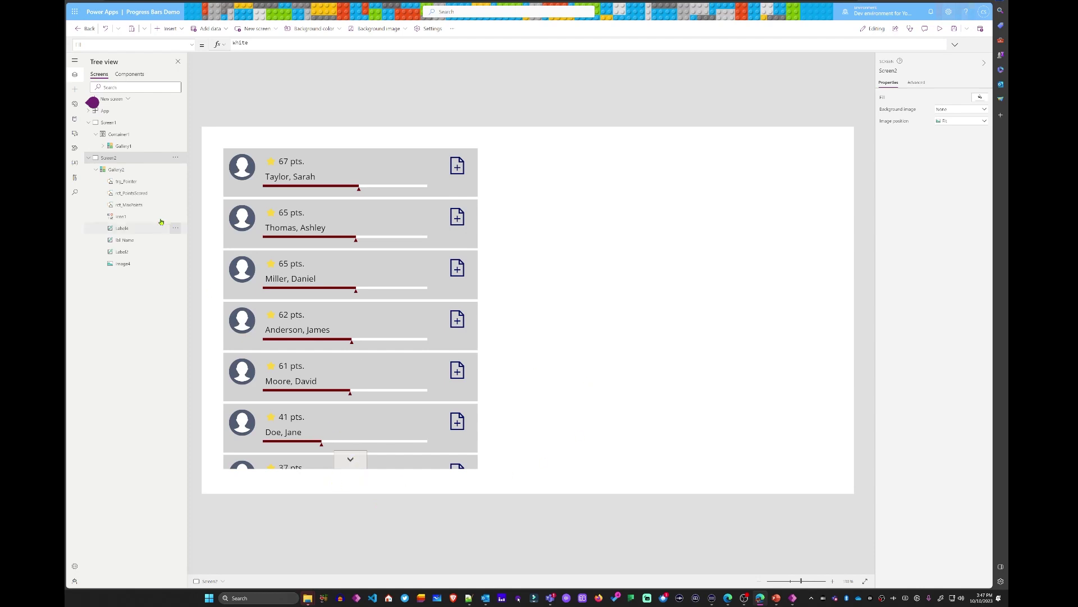
Step: Duplicate Gallery2 on Screen2 and place the copy in the empty area beside the original
click(110, 170)
right_click(110, 170)
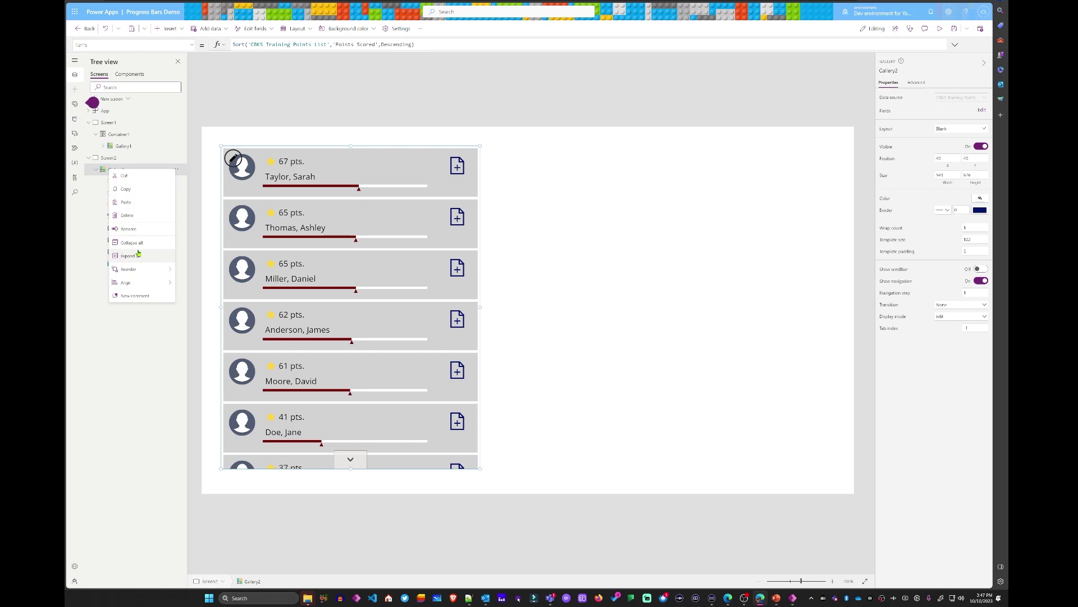
click(137, 197)
click(649, 250)
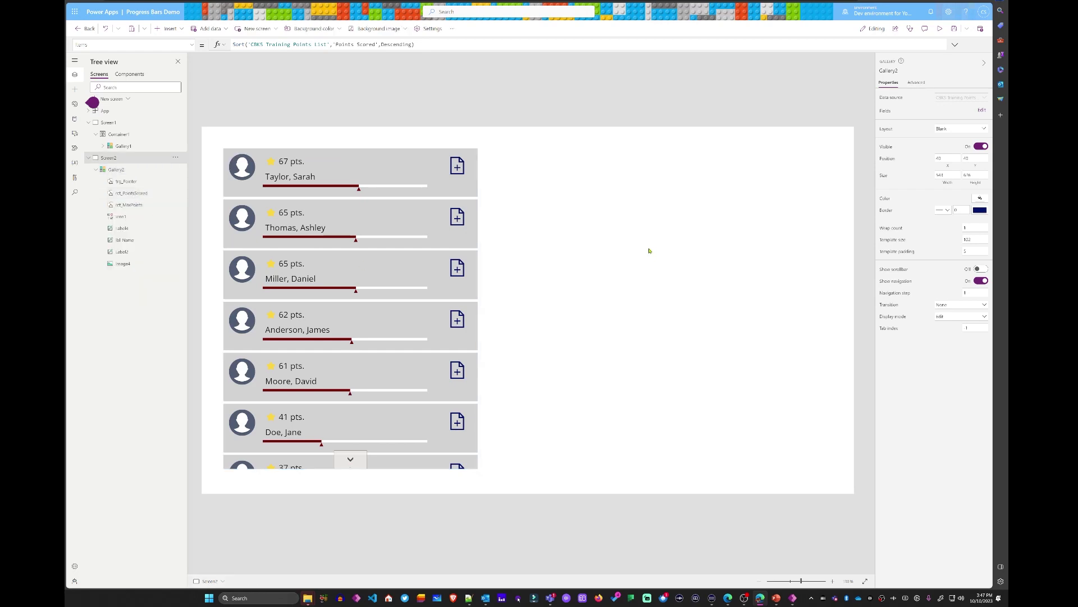
right_click(648, 250)
click(665, 256)
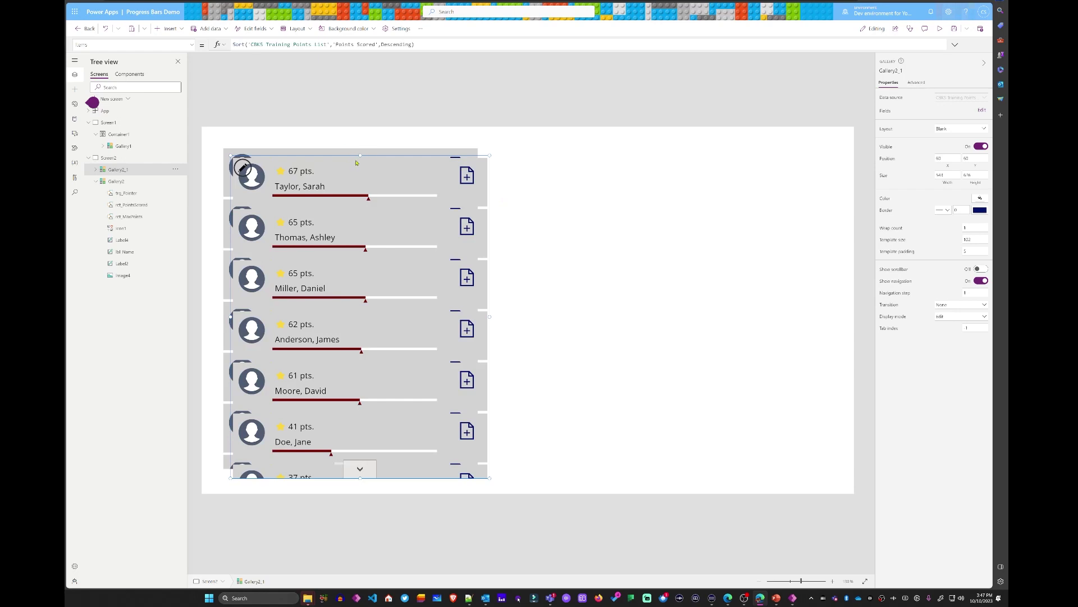
drag(357, 154, 685, 149)
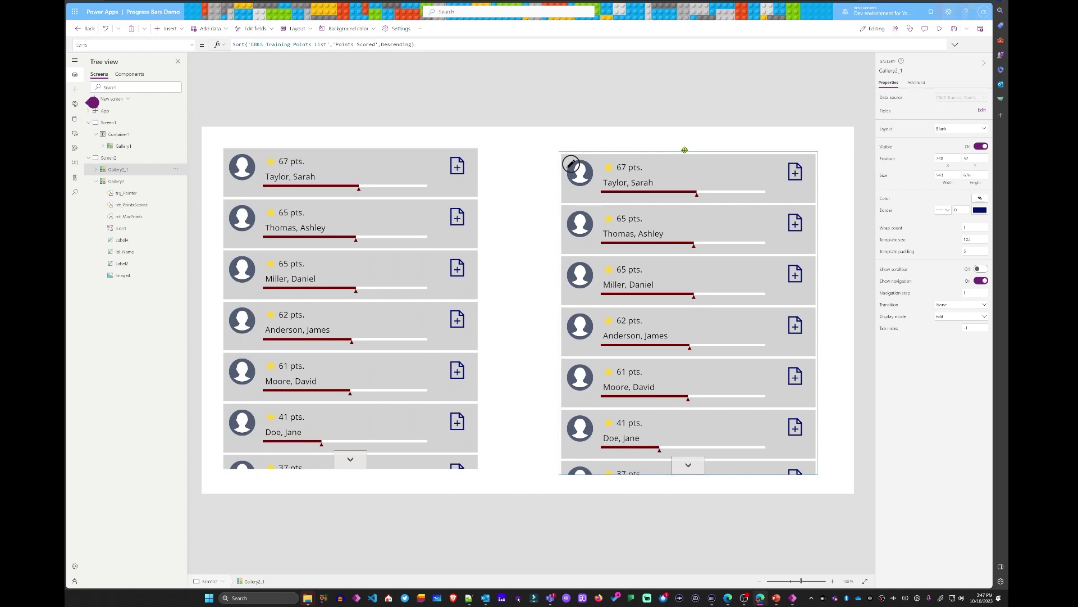
Step: Delete the pointer triangle and the scored-points and max-points rectangles from the copied gallery
click(125, 192)
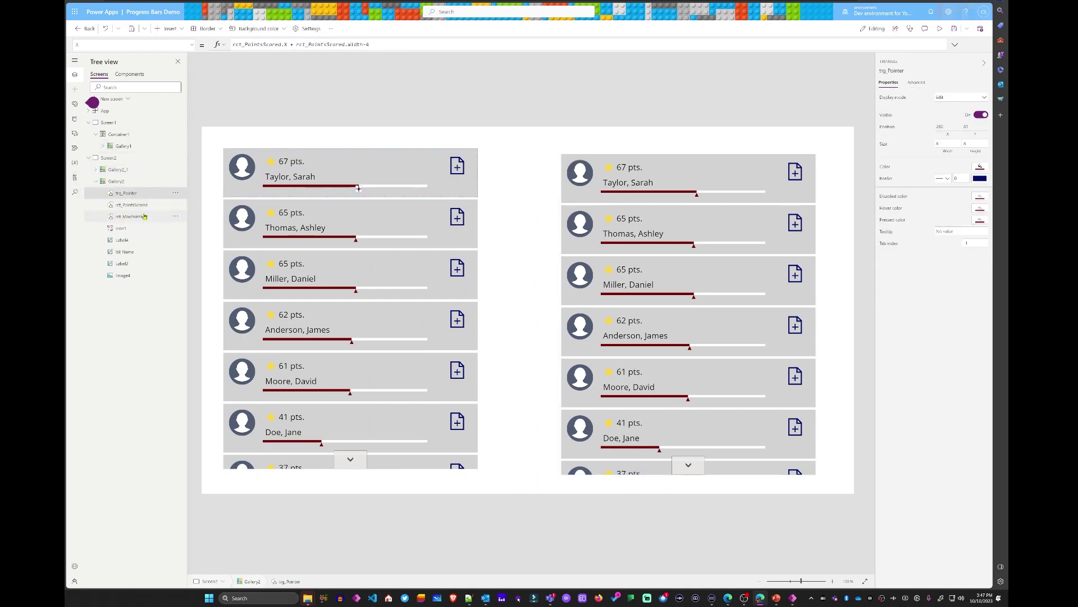
click(94, 171)
click(138, 183)
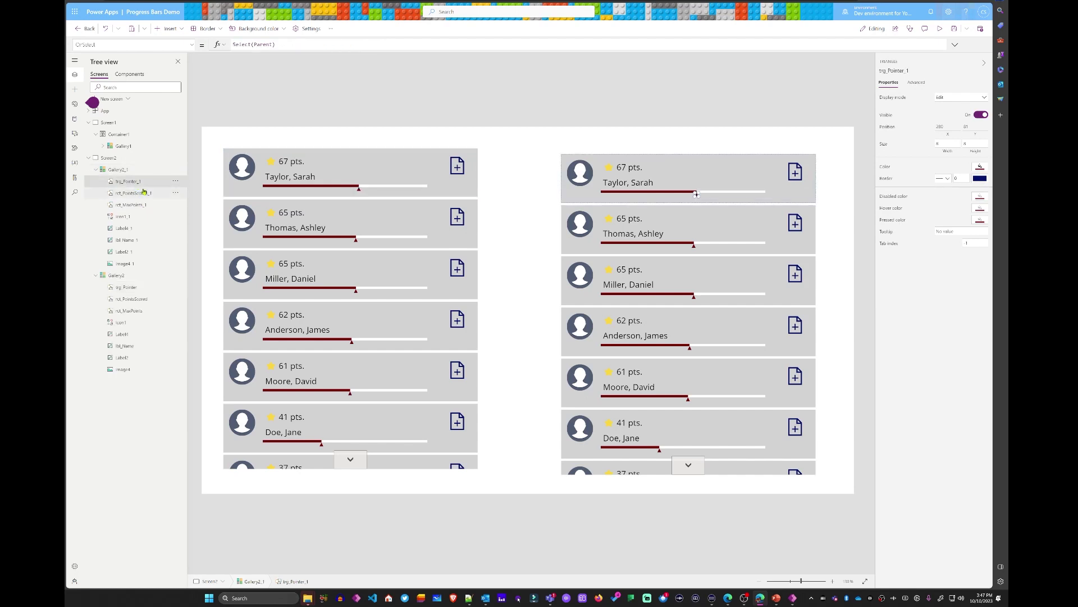
ctrl+click(143, 193)
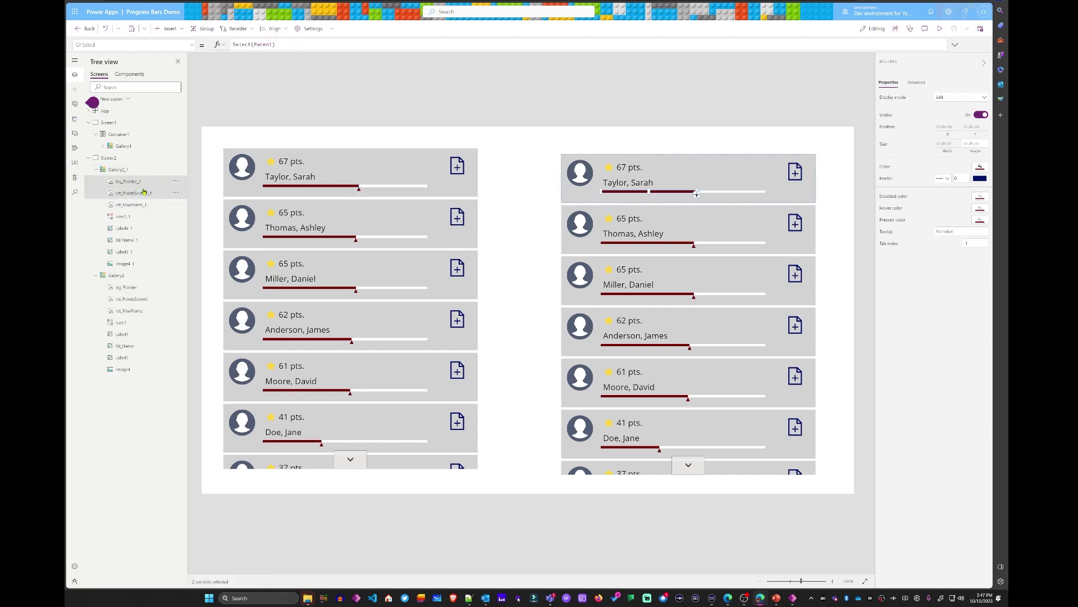
ctrl+click(139, 205)
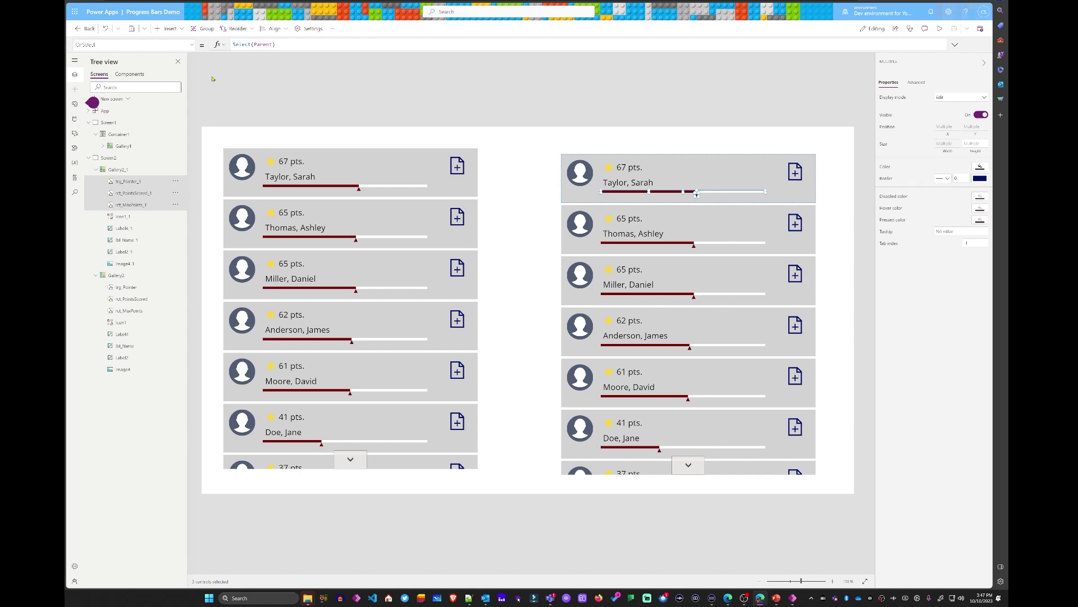
key(Delete)
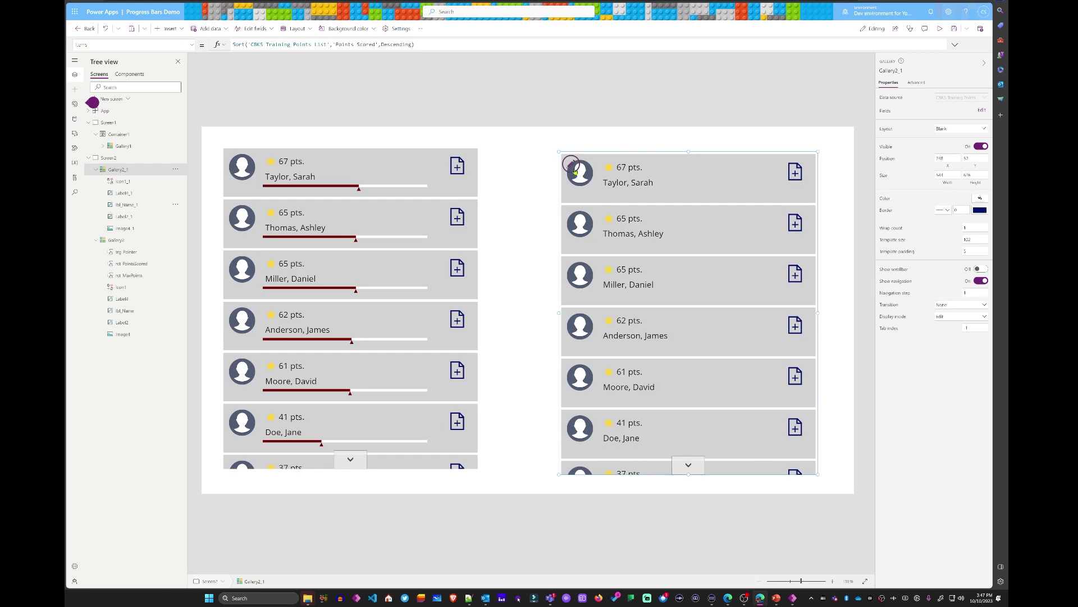
Step: Insert a modern Progress Bar into the copied gallery's template, below the name label
click(571, 164)
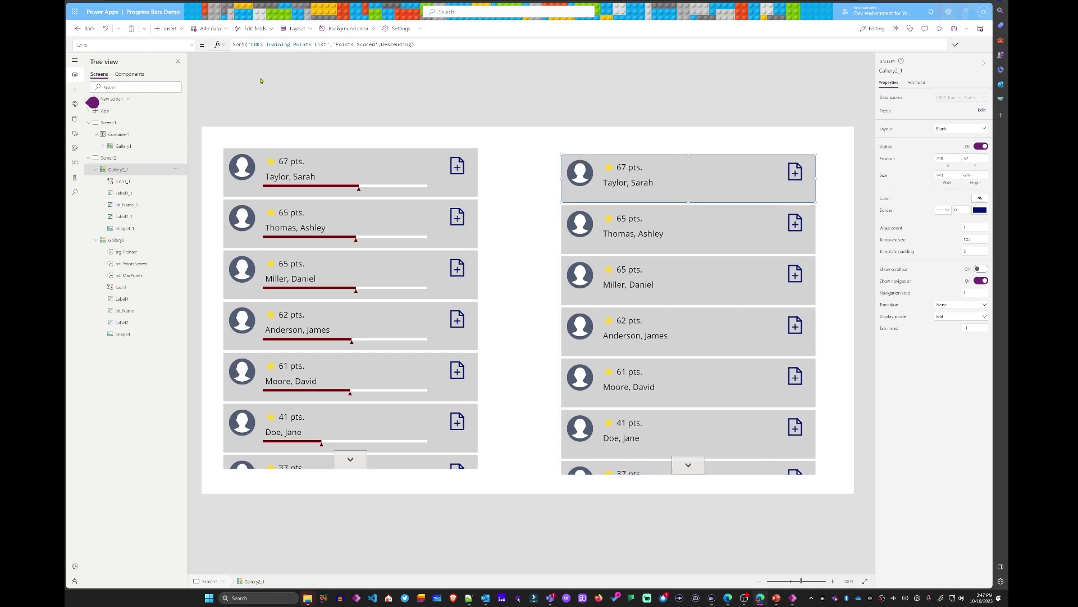
click(133, 75)
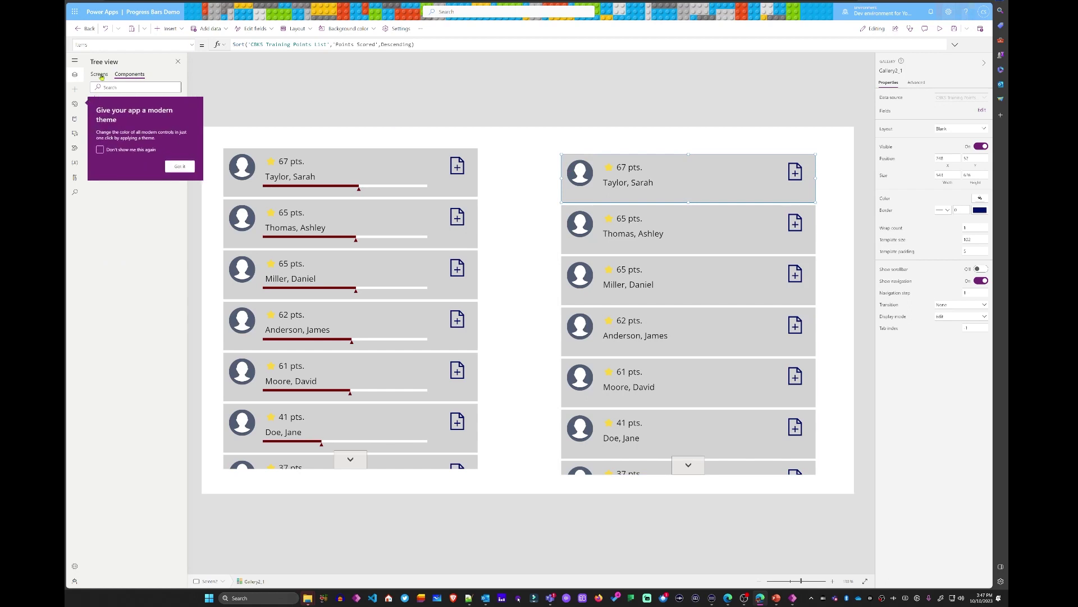
click(74, 91)
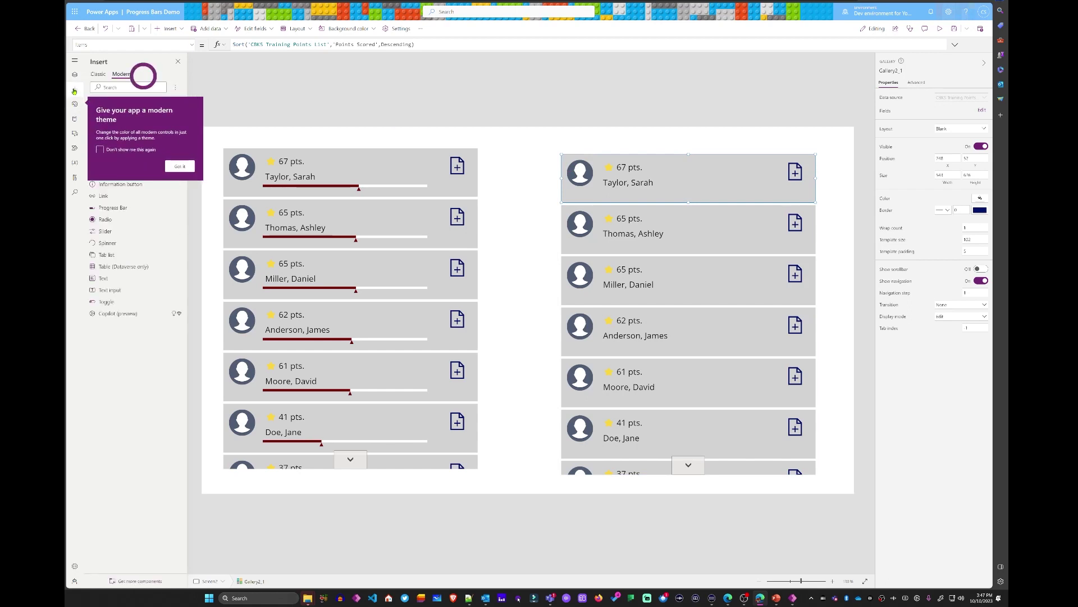
click(100, 150)
click(178, 166)
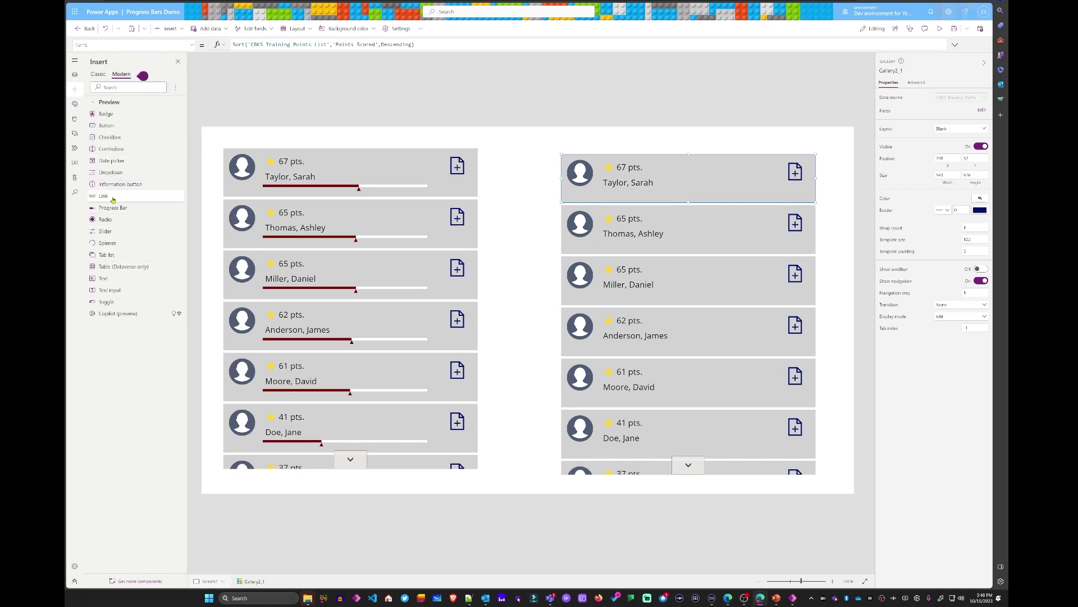
drag(108, 210, 722, 196)
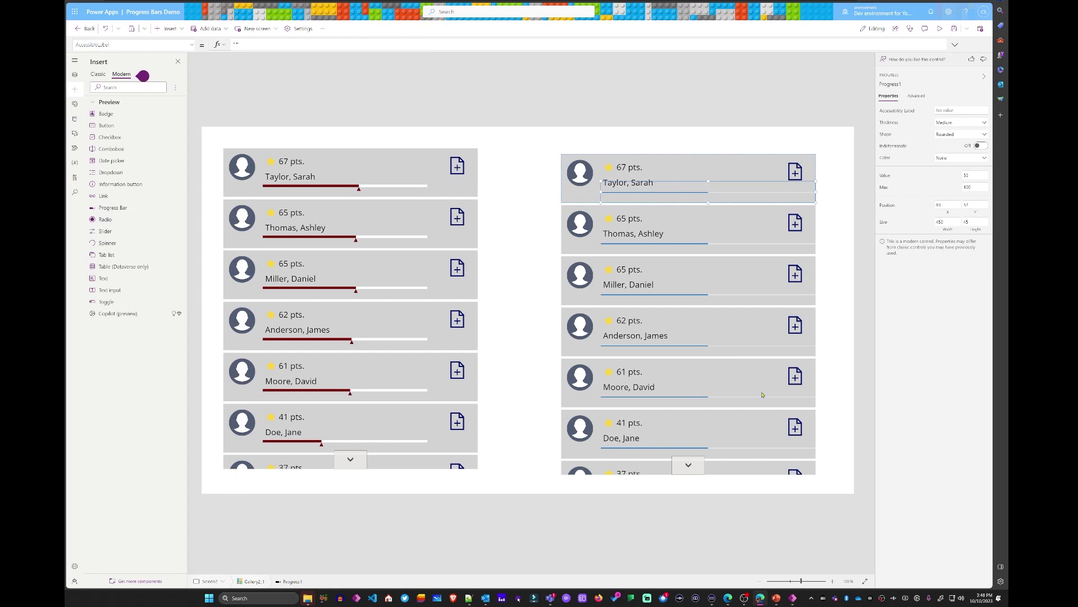
Step: Set the progress bar's thickness to Large and choose Rounded as its shape
click(833, 582)
click(832, 581)
click(833, 582)
click(833, 582)
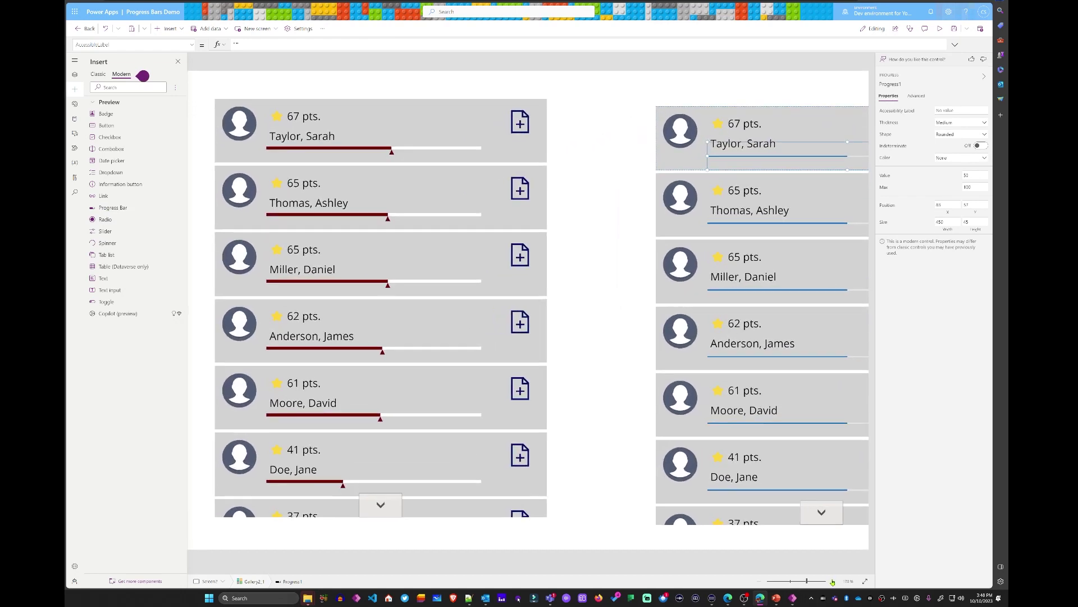
click(833, 582)
click(832, 582)
drag(579, 572, 838, 573)
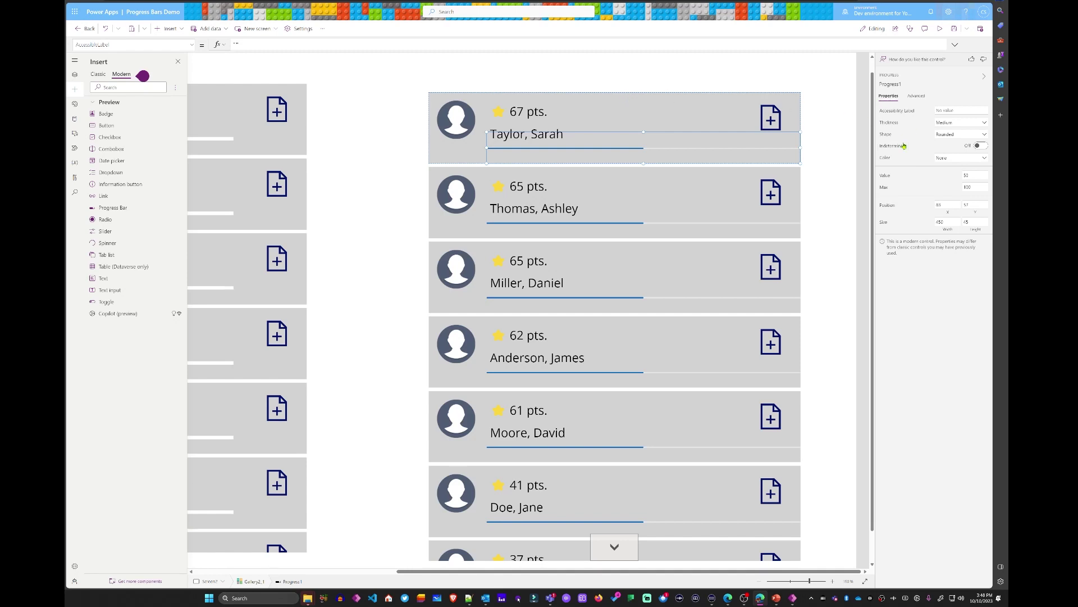
click(946, 124)
click(939, 141)
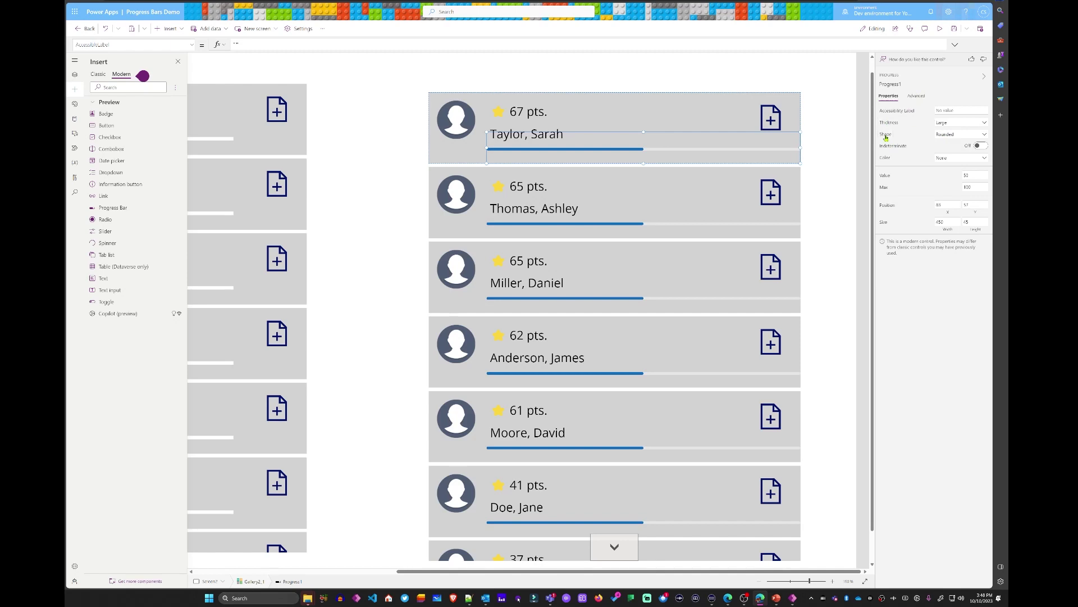
click(952, 135)
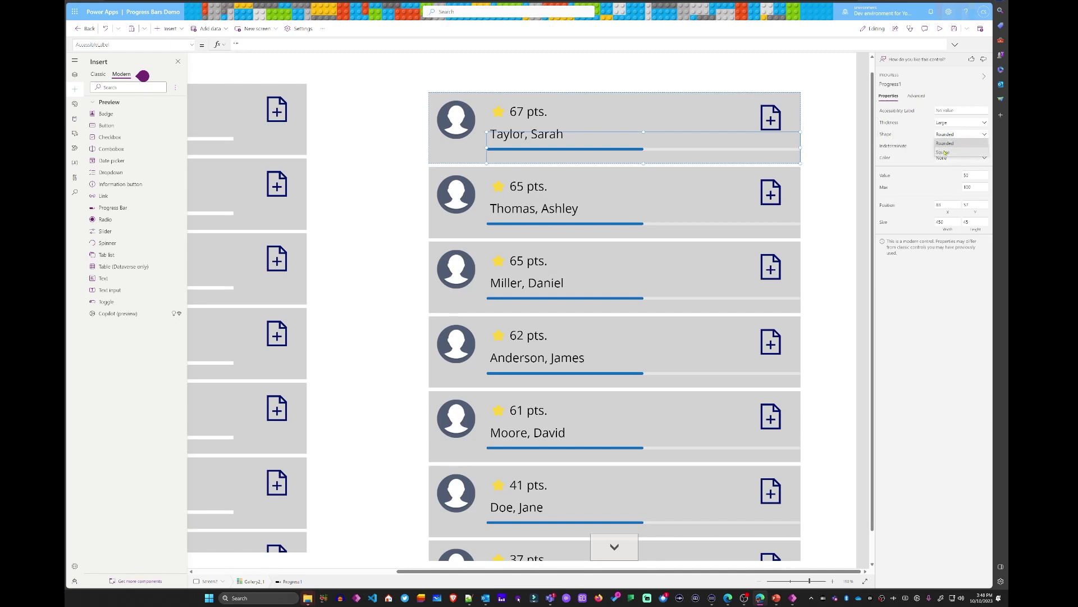
click(944, 145)
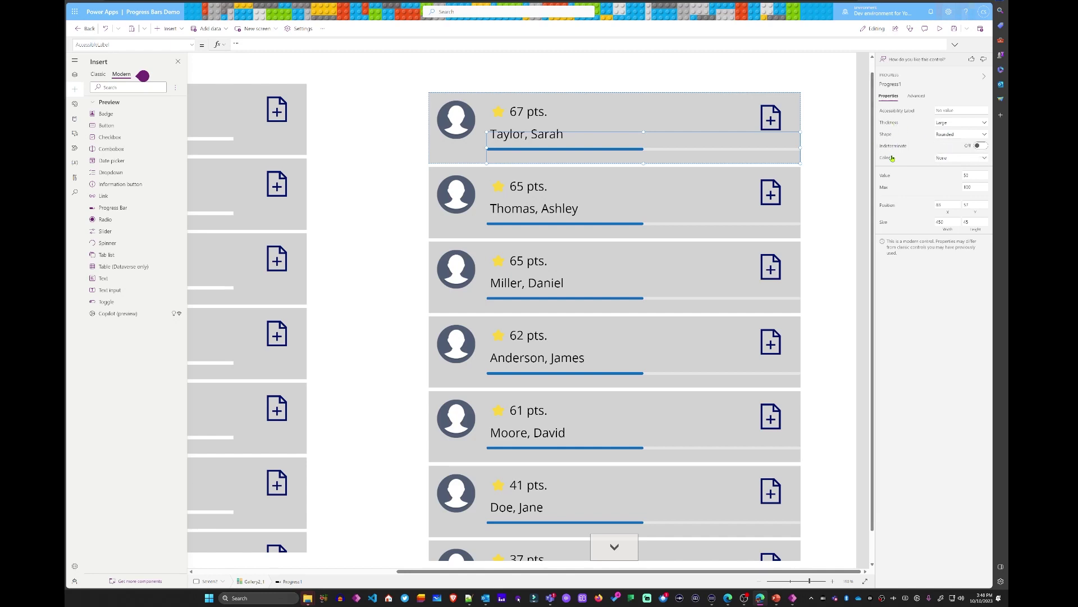
Step: Try the Success, Warning and Error colors in turn on the copied gallery's progress bar
click(950, 158)
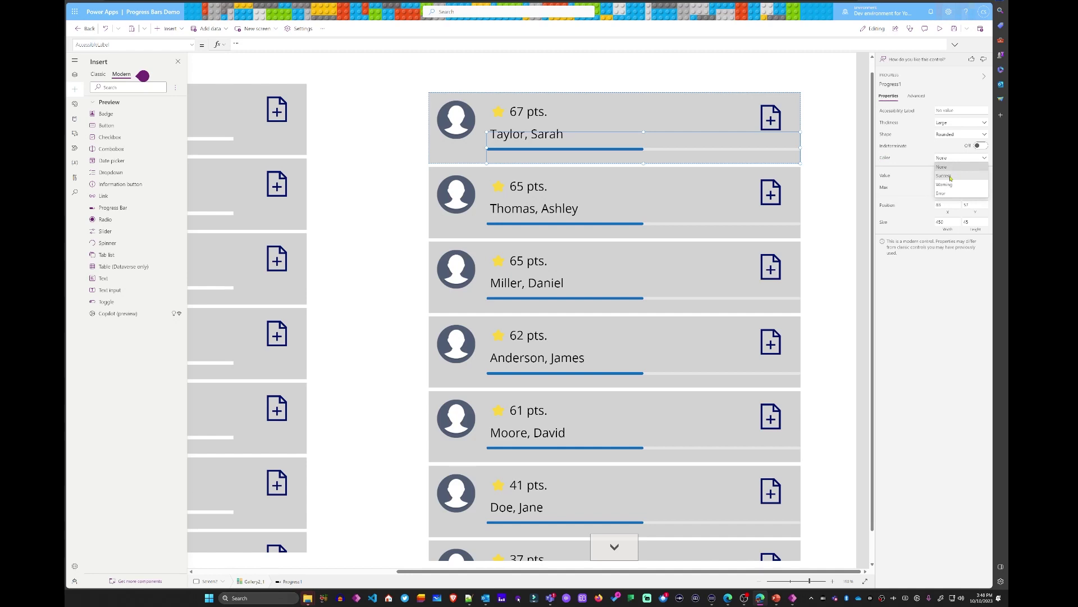
click(950, 178)
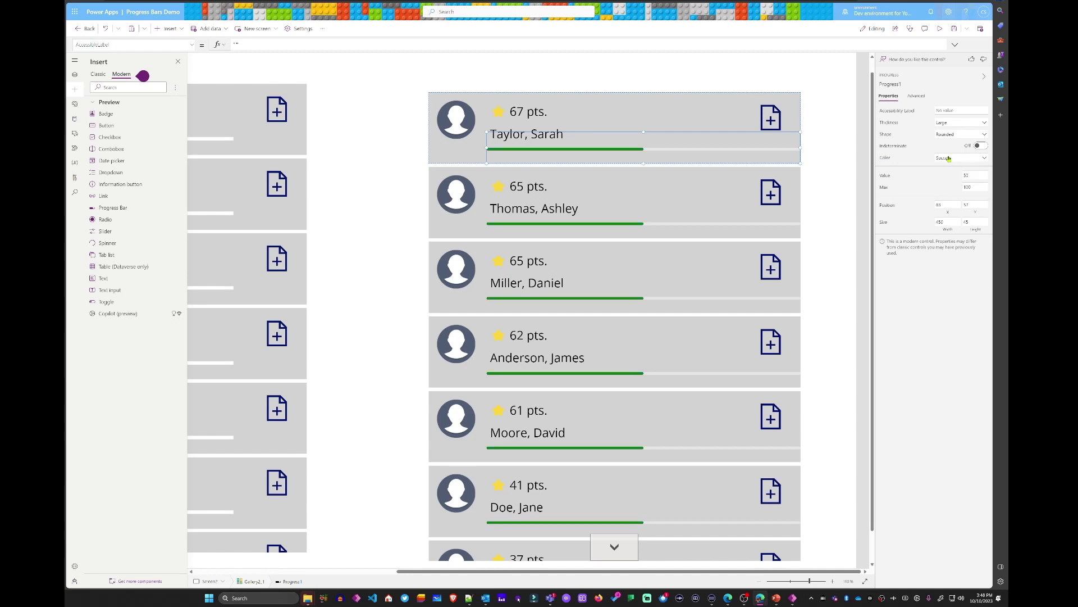
click(949, 158)
click(954, 185)
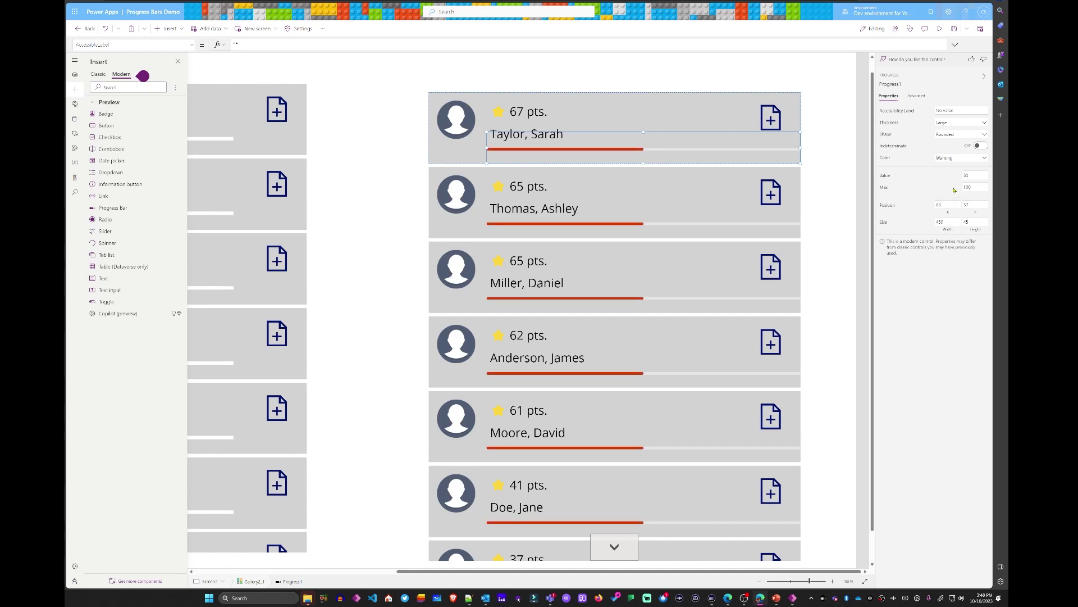
click(946, 159)
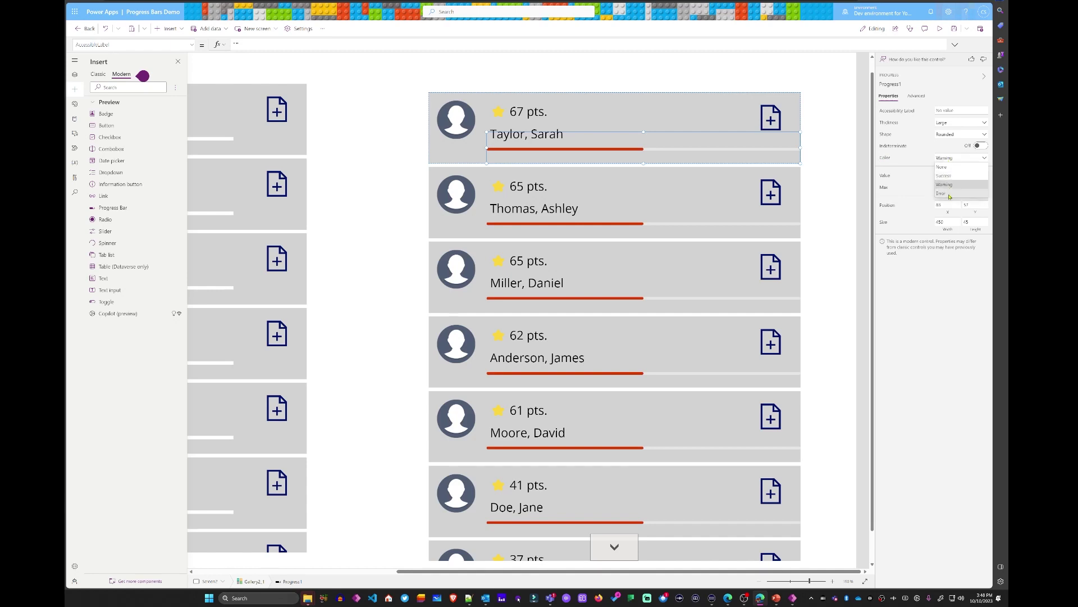
click(949, 194)
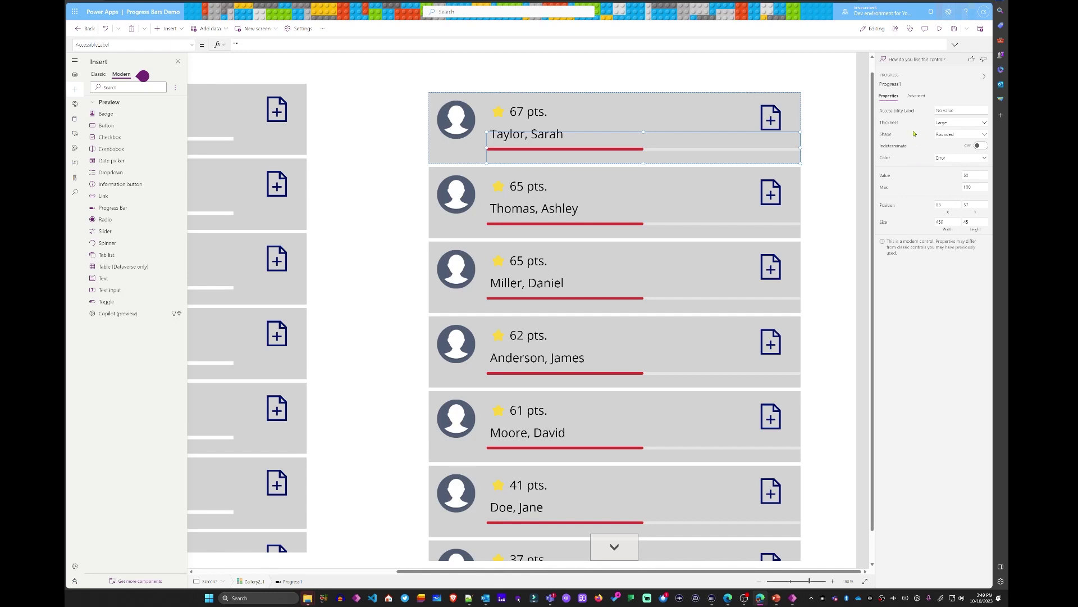
Step: Set the progress bar's width to the formula var_TotalPoints*3
click(885, 225)
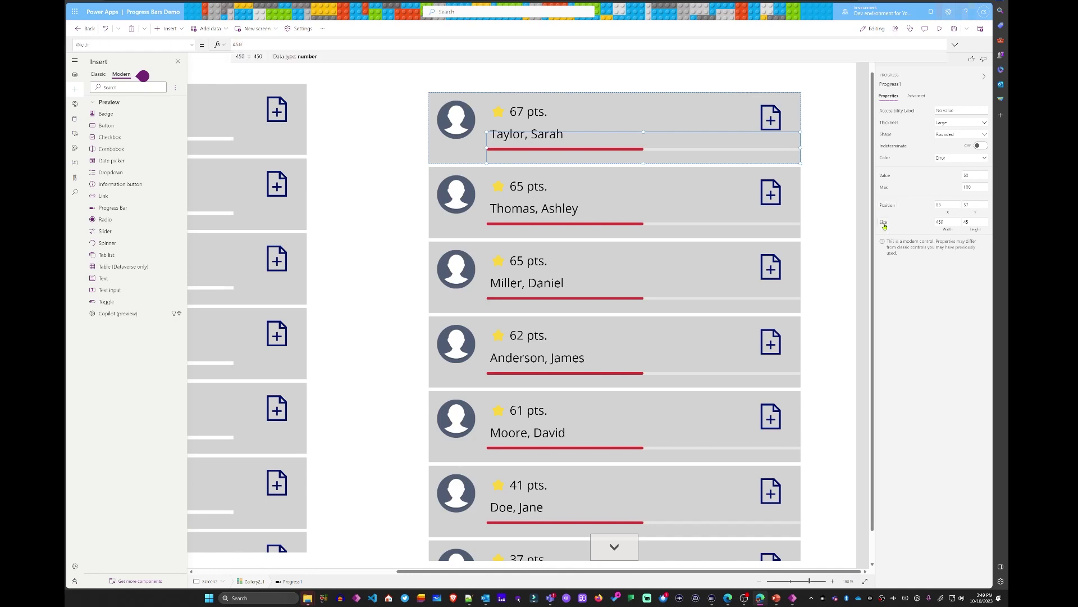
click(335, 44)
text(var)
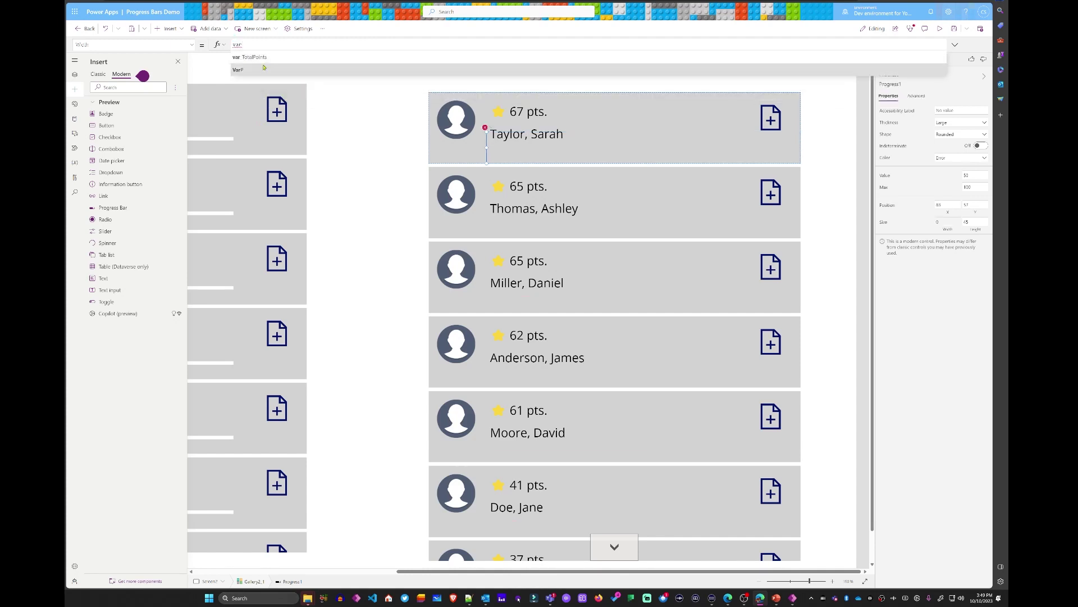
click(260, 58)
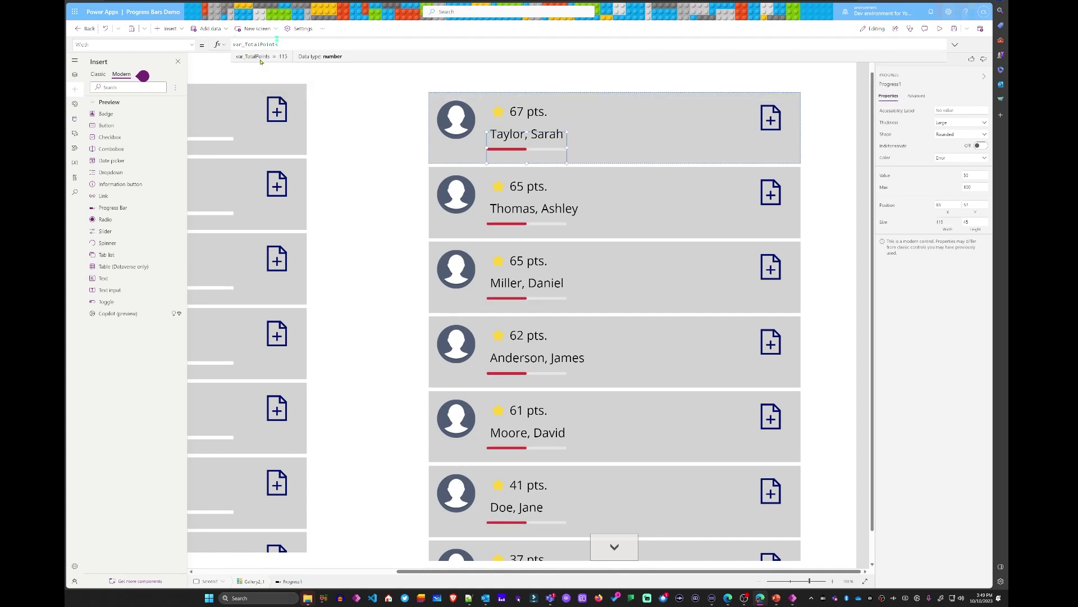
text(*3)
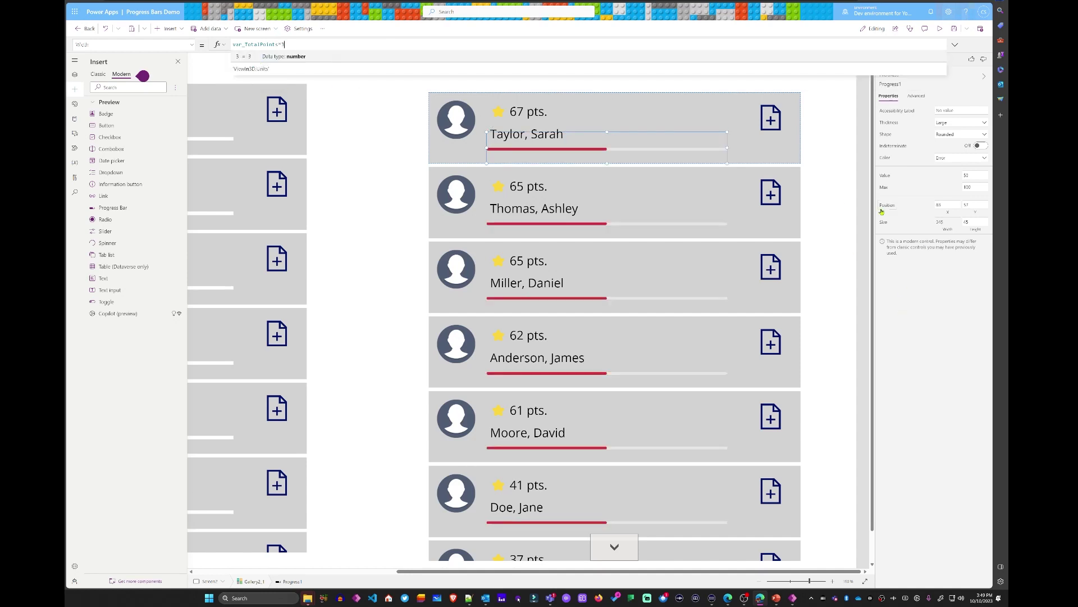
Step: Set the progress bar's value to ThisItem.'Points Scored'
click(885, 177)
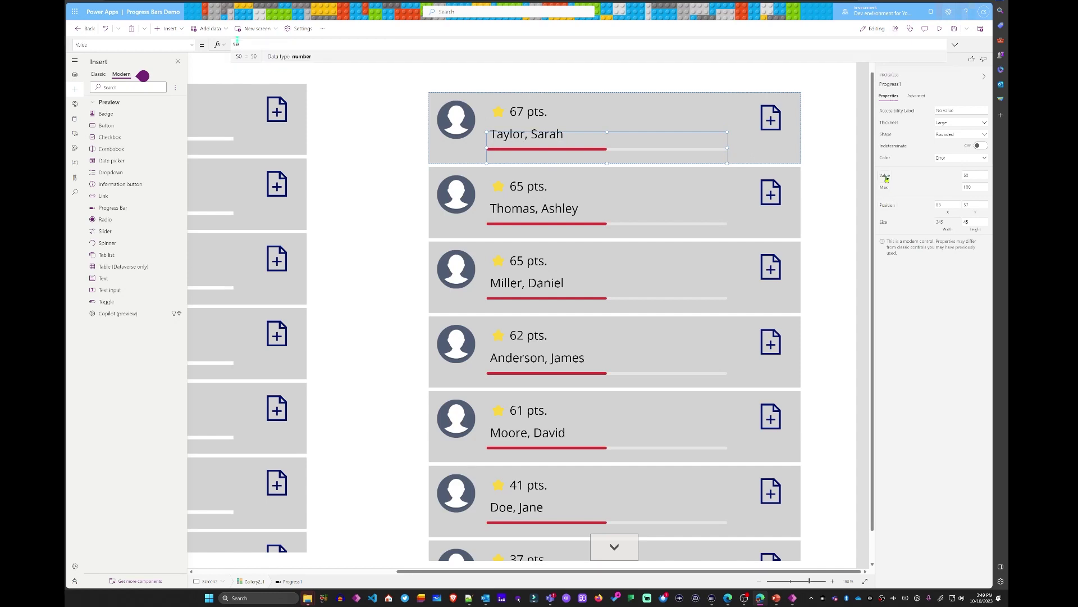
double_click(341, 43)
text(this)
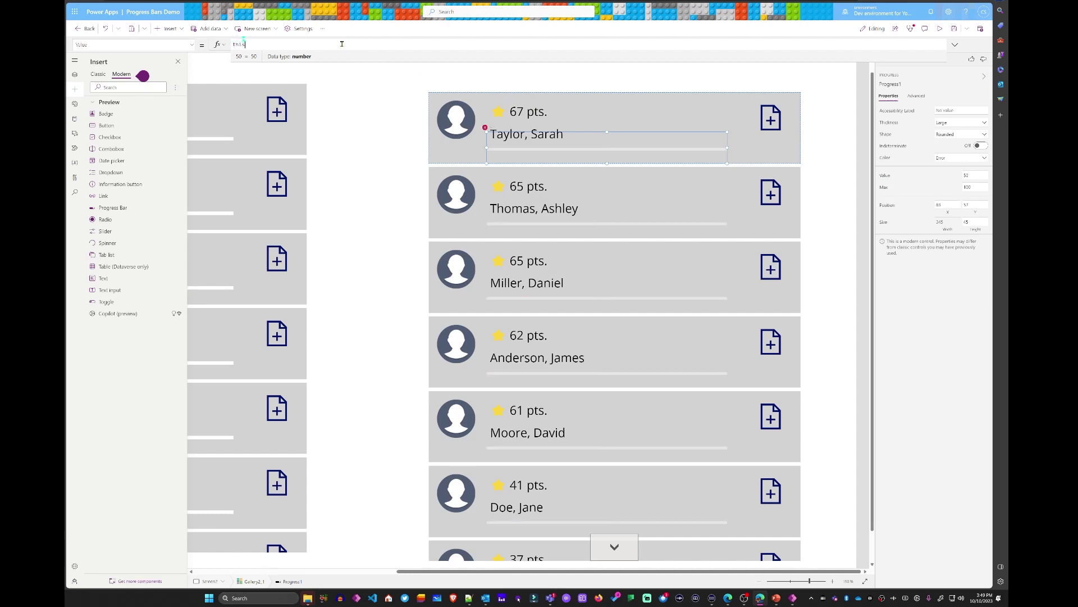
text(item)
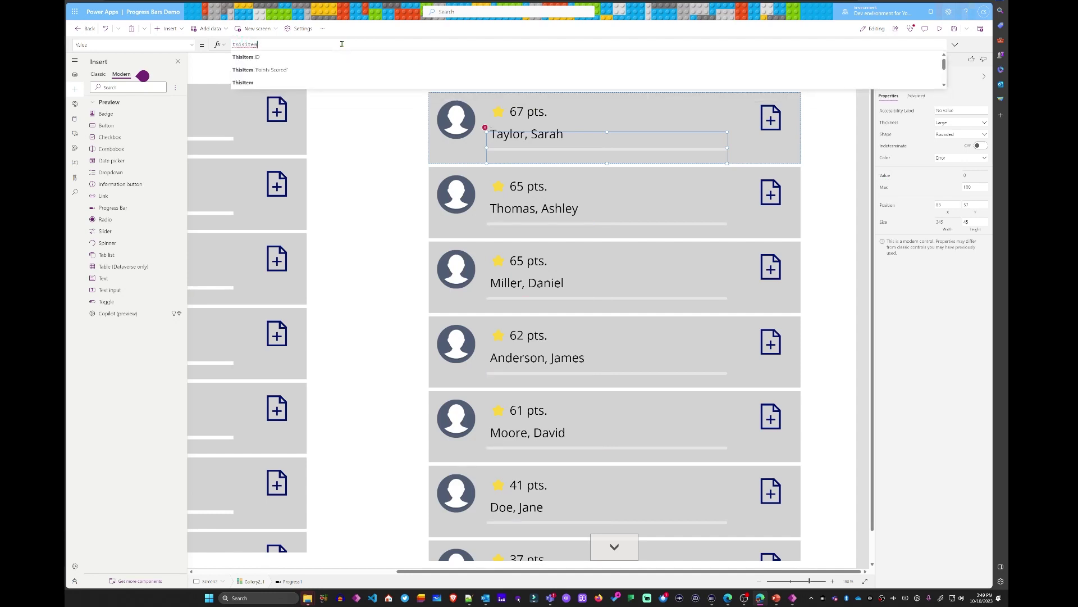
click(269, 70)
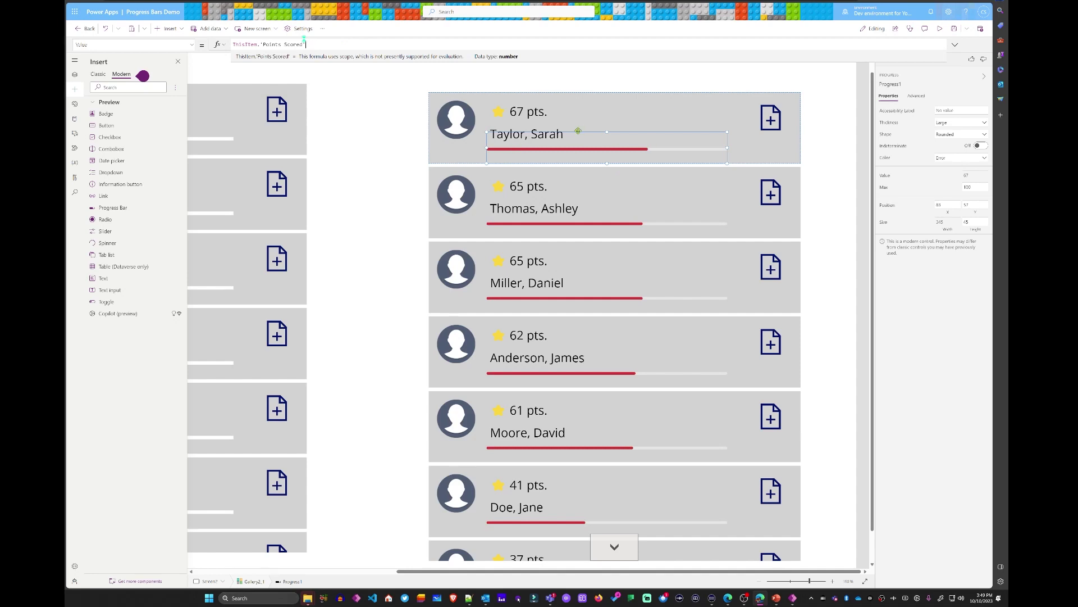
drag(578, 131, 581, 132)
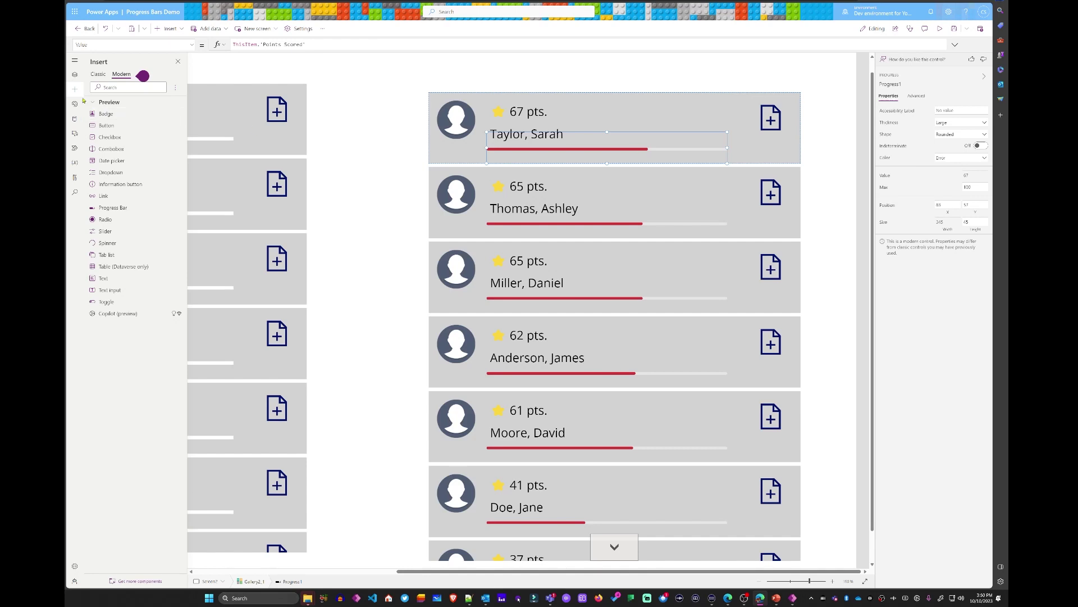
Step: Show the tree of screens and examine the app's OnStart formula that sets the total-points variable
click(78, 76)
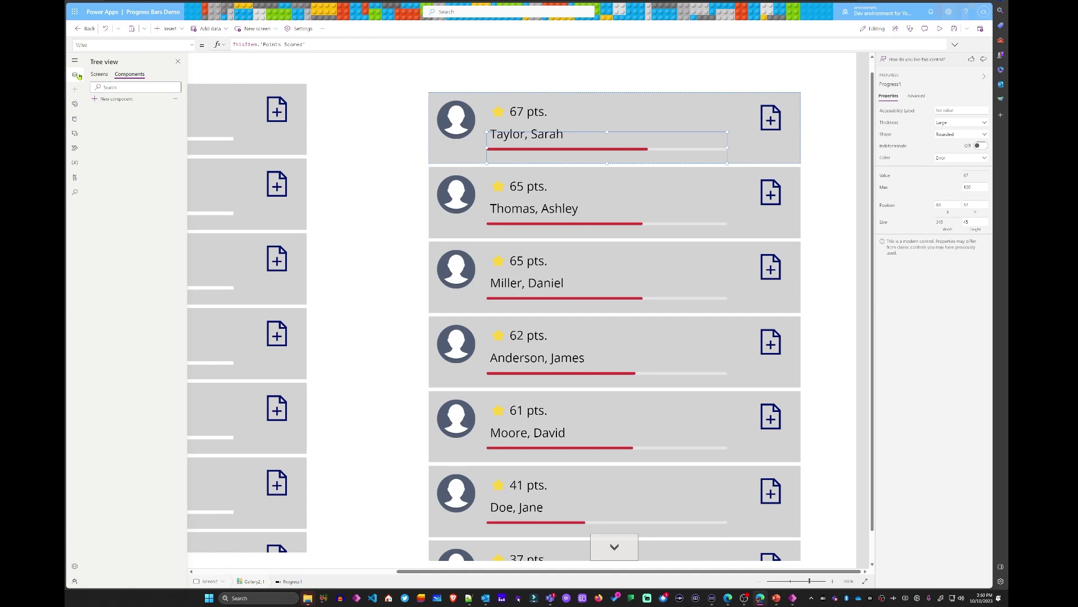
click(79, 75)
click(78, 74)
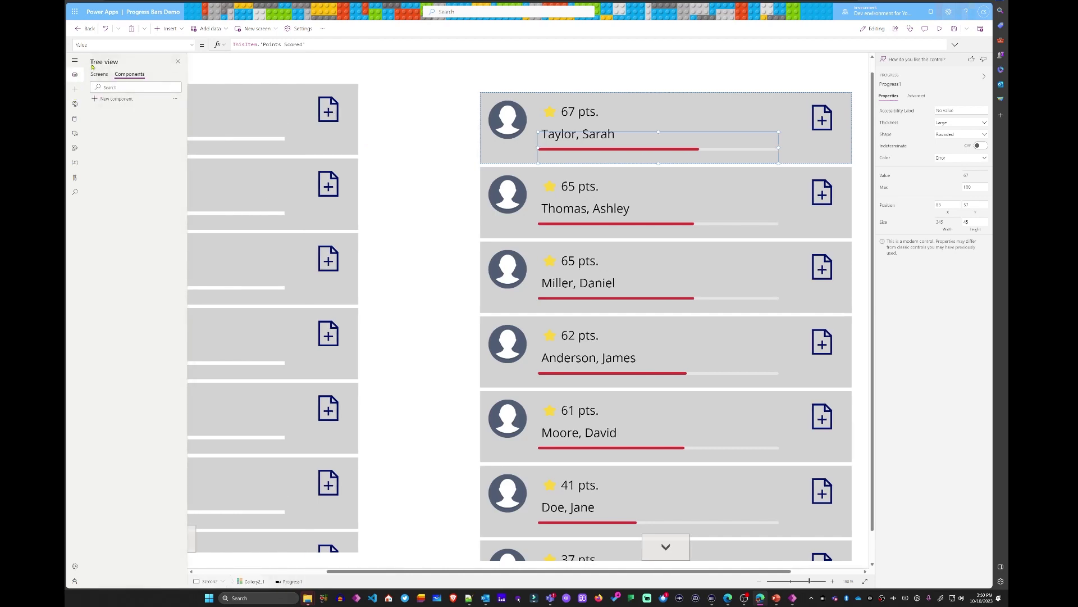
click(97, 75)
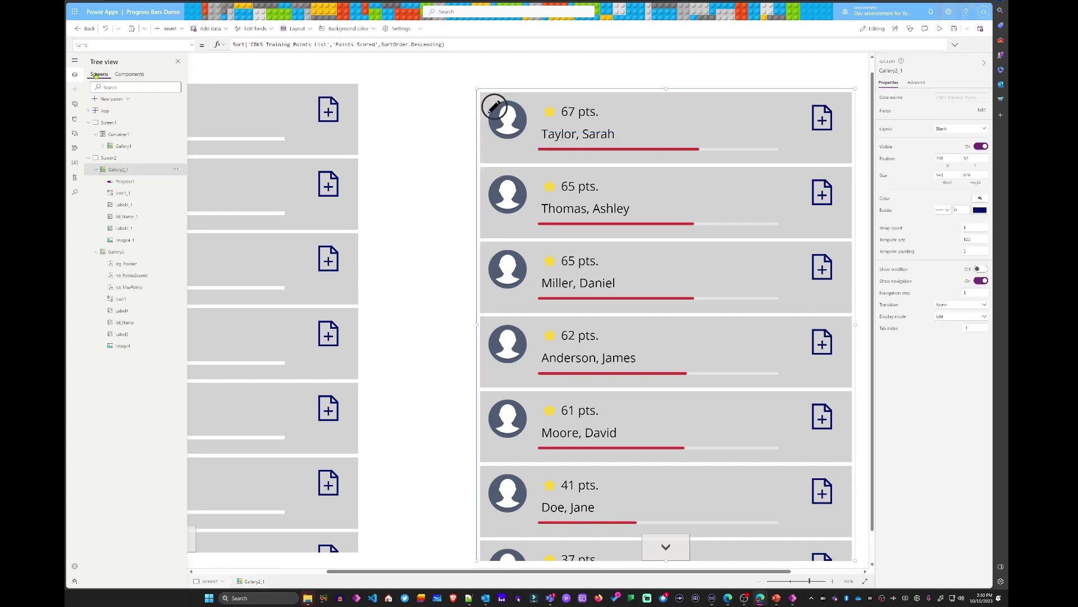
click(110, 109)
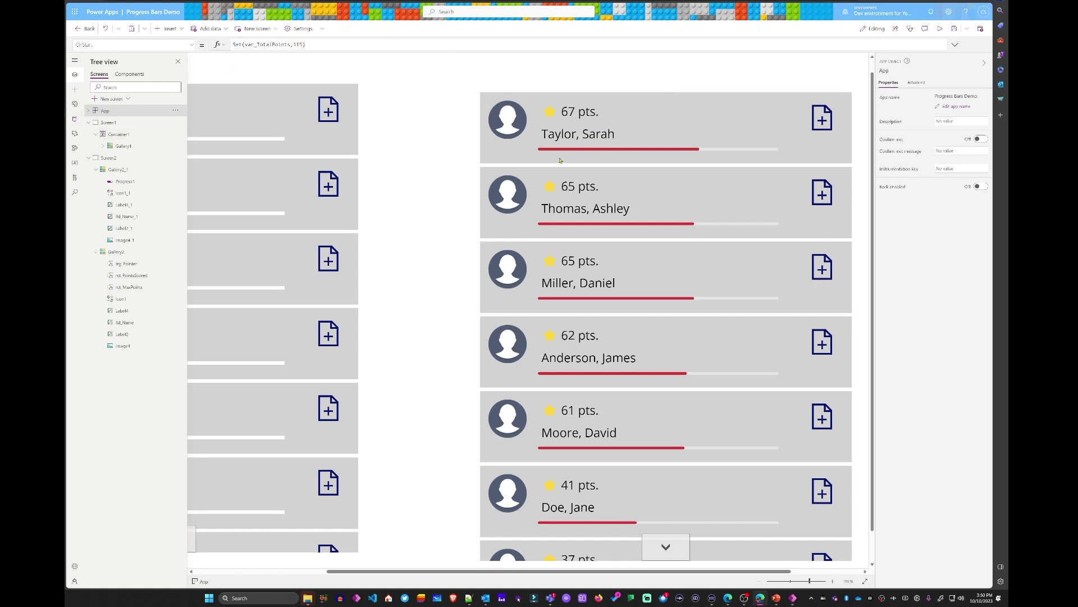
Step: Replace the progress bar's color formula with the opening of an If function and enlarge the formula editor
click(687, 150)
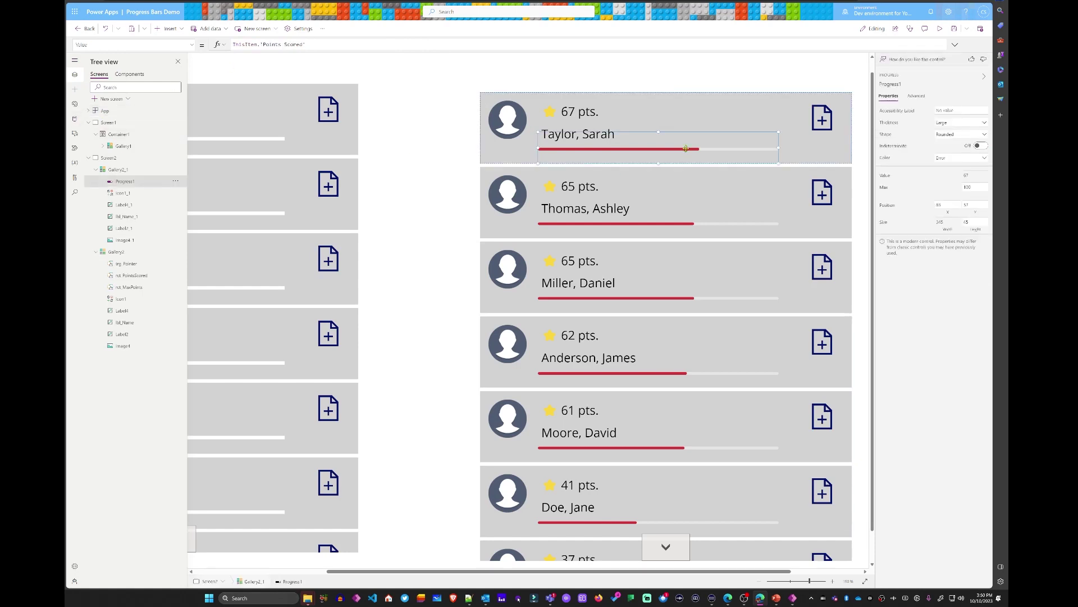
click(887, 159)
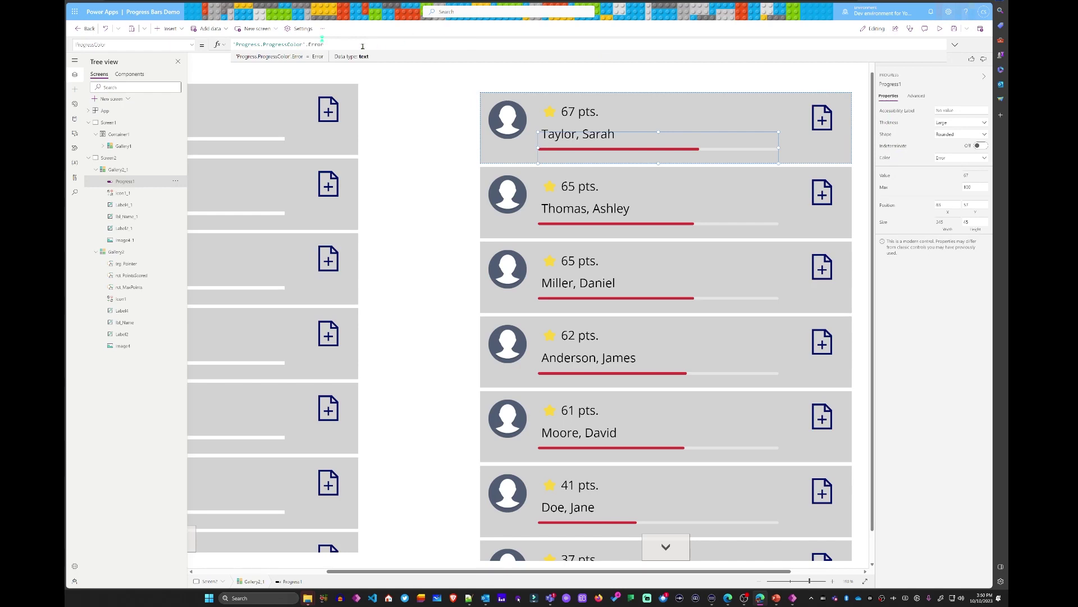
drag(363, 46, 230, 45)
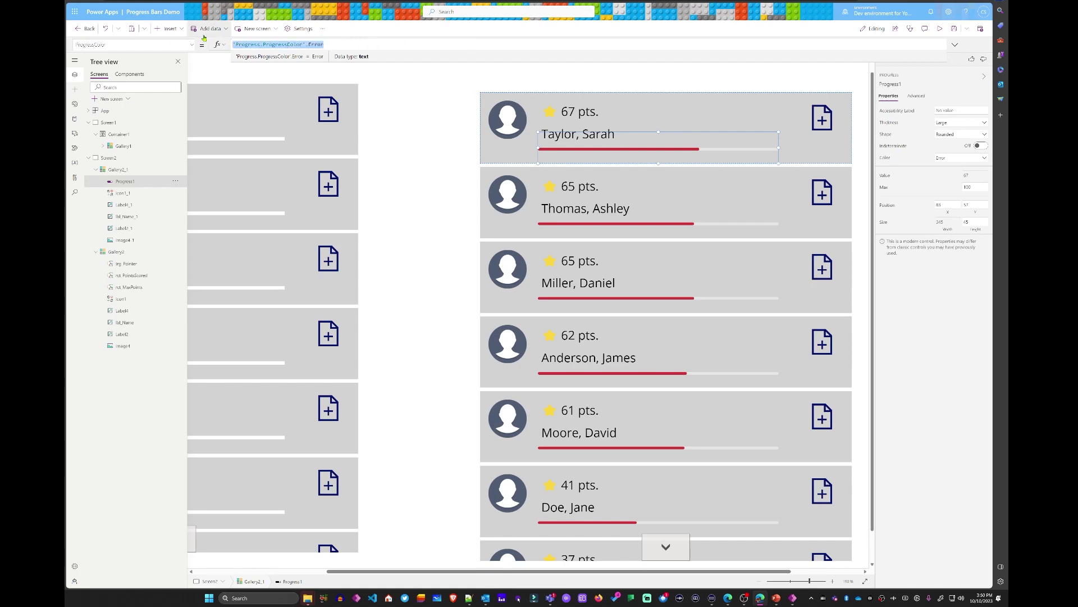
key(BackSpace)
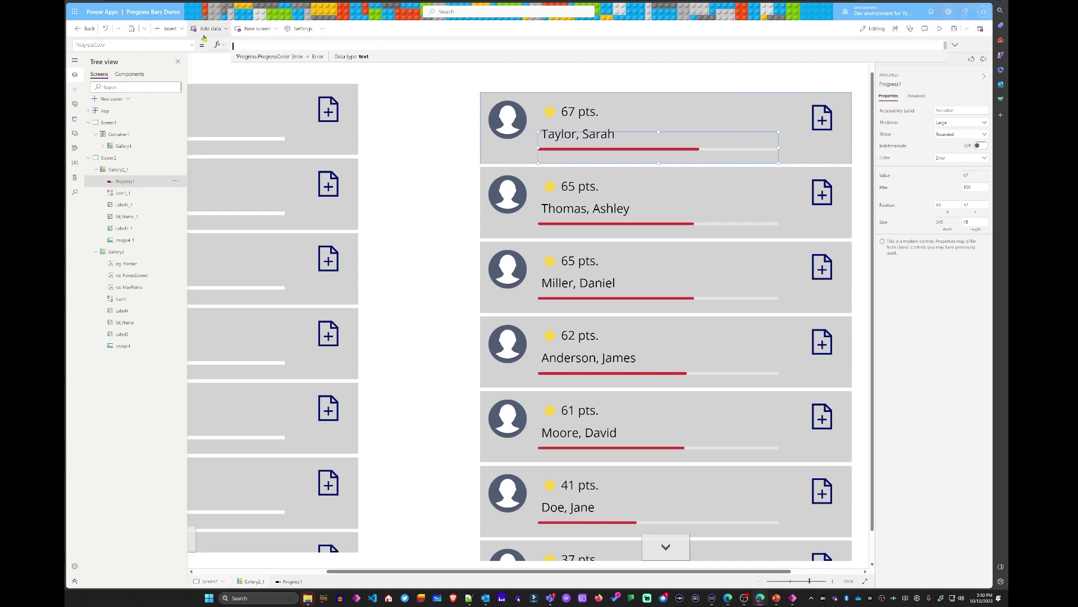
text(If()
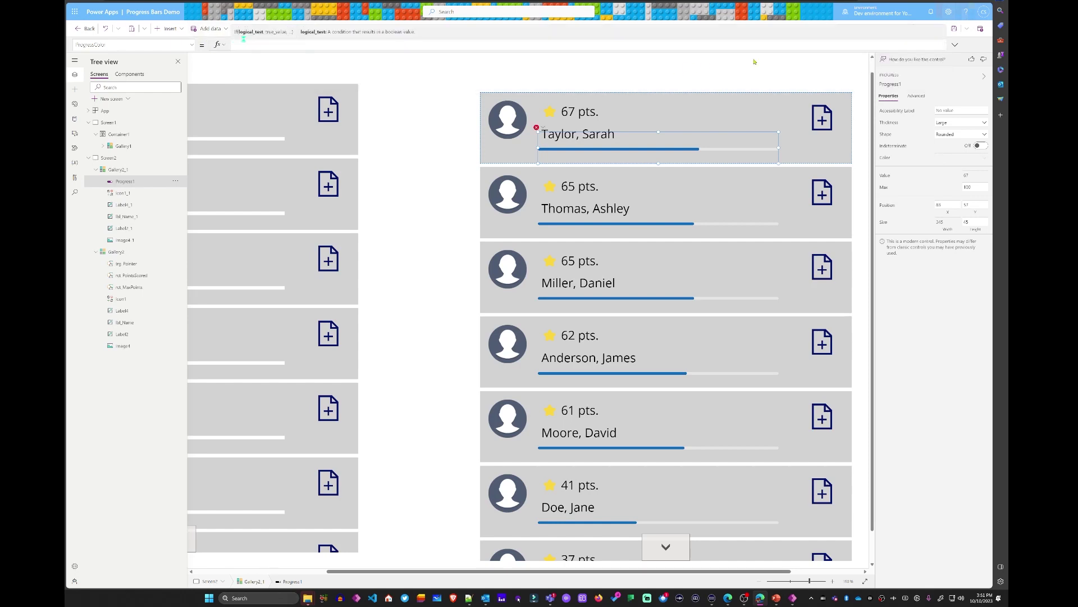
click(955, 44)
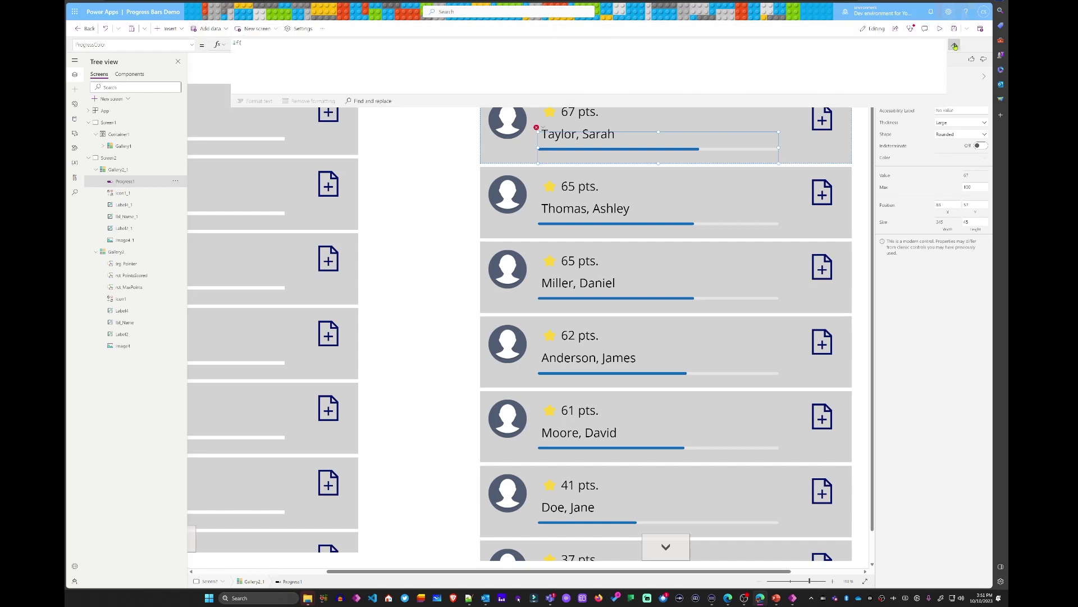
Step: Enter the If condition ThisItem.'Points Scored'<var_TotalPoints*.51 on a new line of the color formula
key(shift+Return)
text(This)
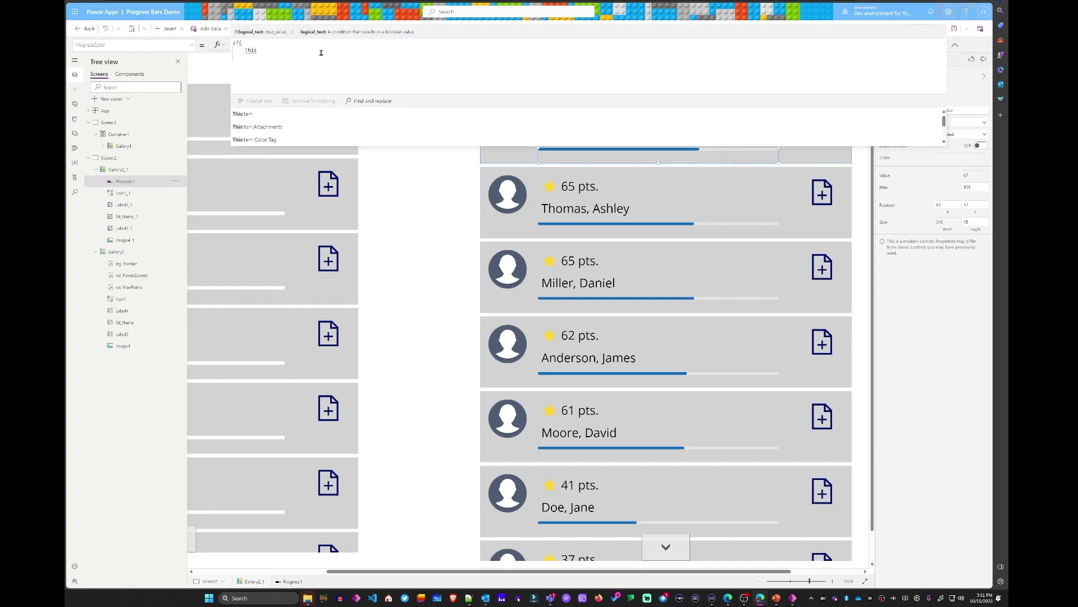
text(Item.'Points Scored')
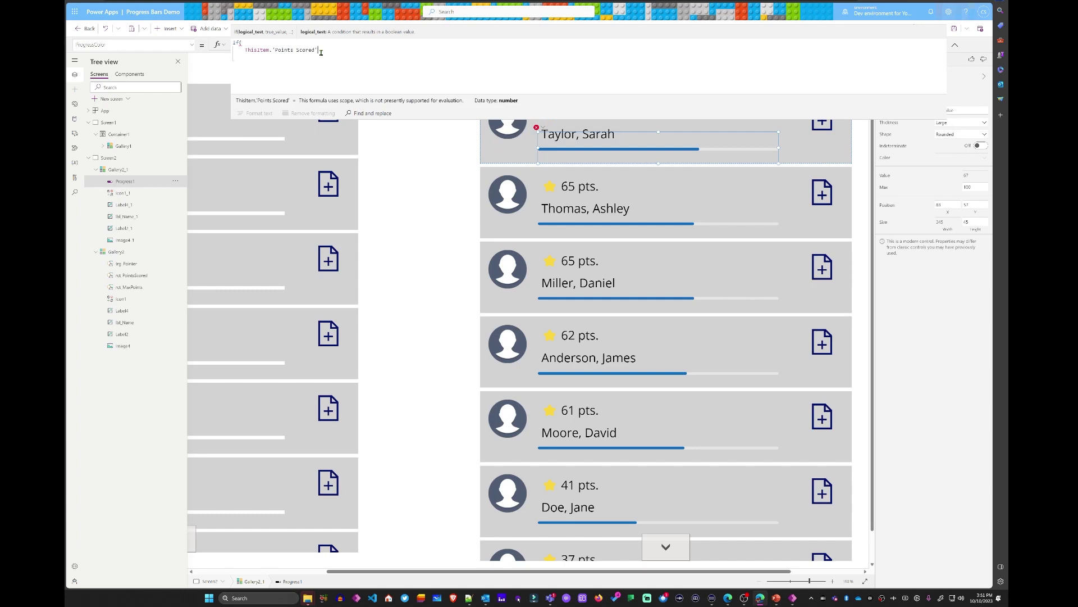
text(<)
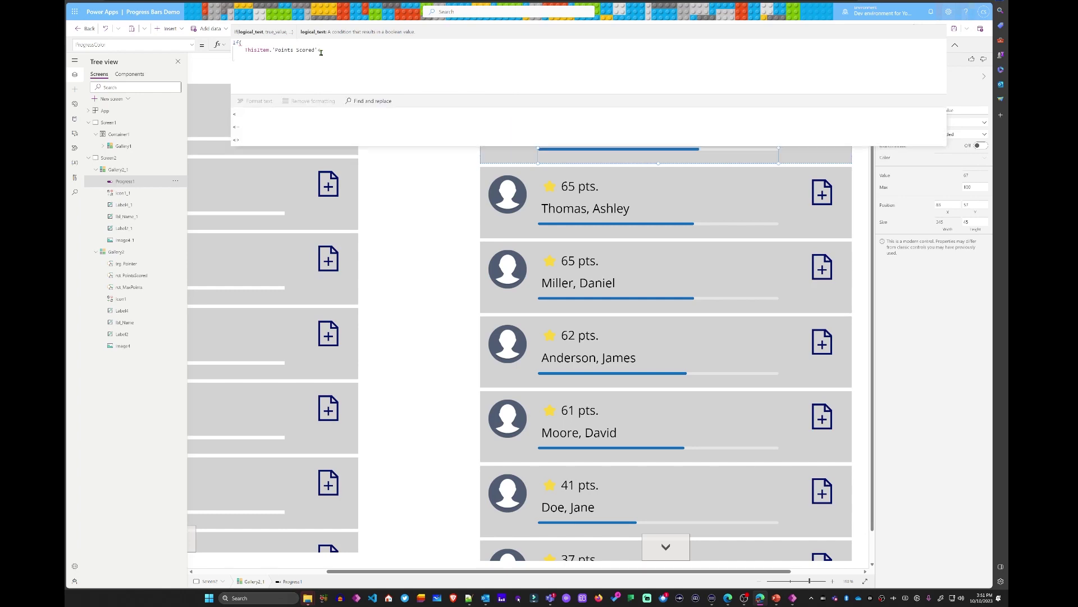
text(var_TotalPoints)
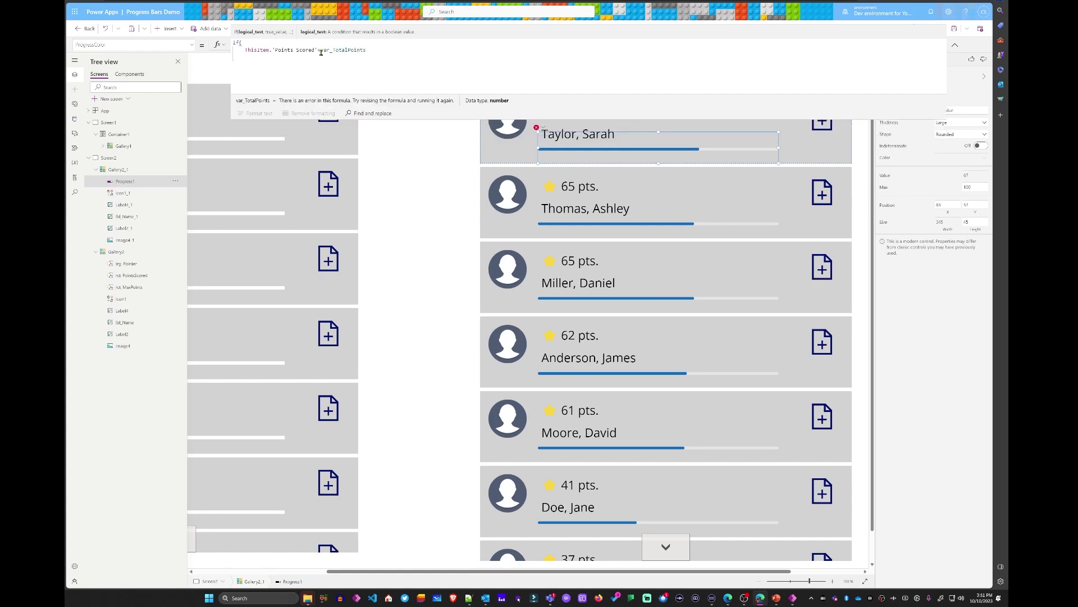
text(*)
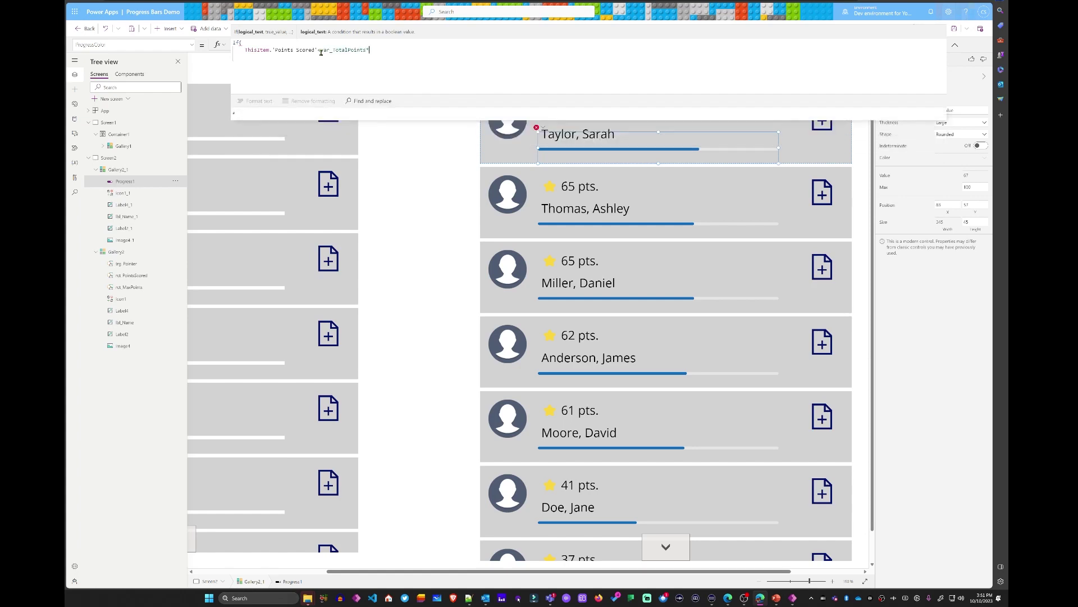
text(,51)
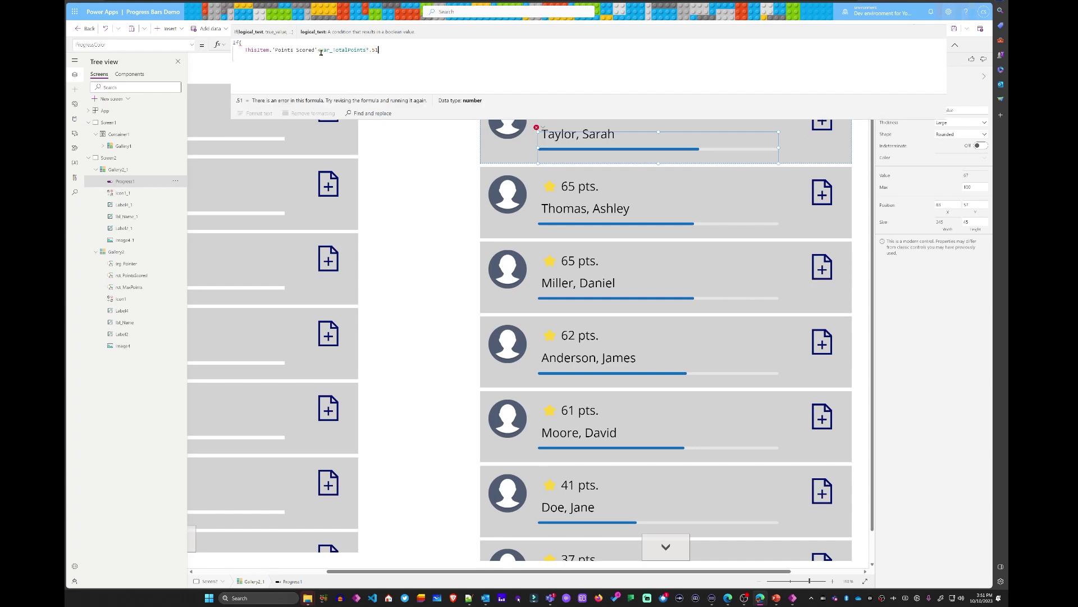
Step: Complete the color formula with 'Progress.ProgressColor'.Warning as the true result and 'Progress.ProgressColor'.Success otherwise, and collapse the formula editor
text(,Pr)
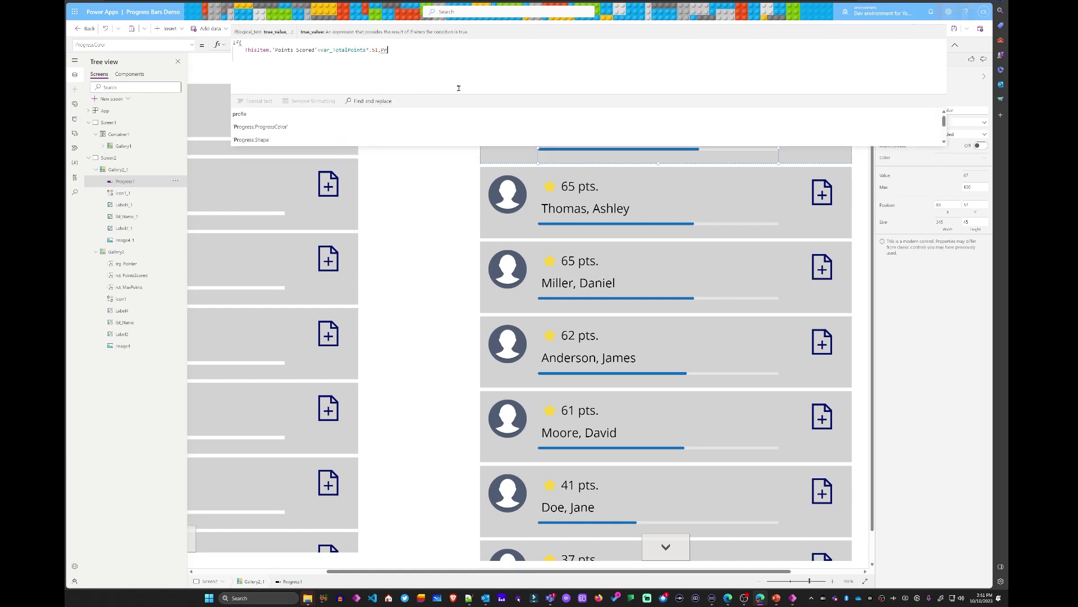
click(288, 128)
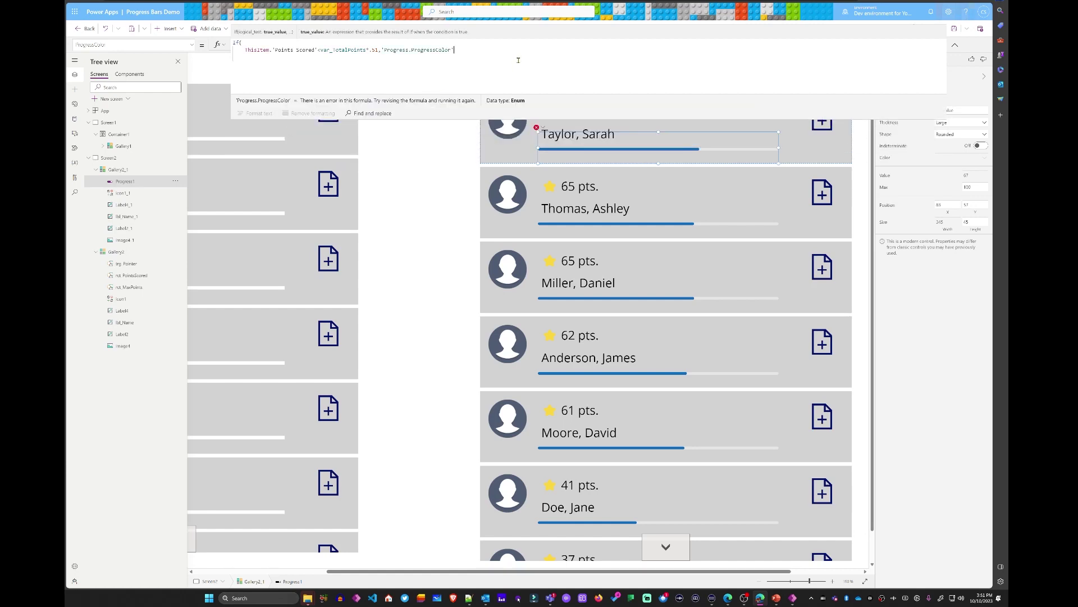
text(.warning)
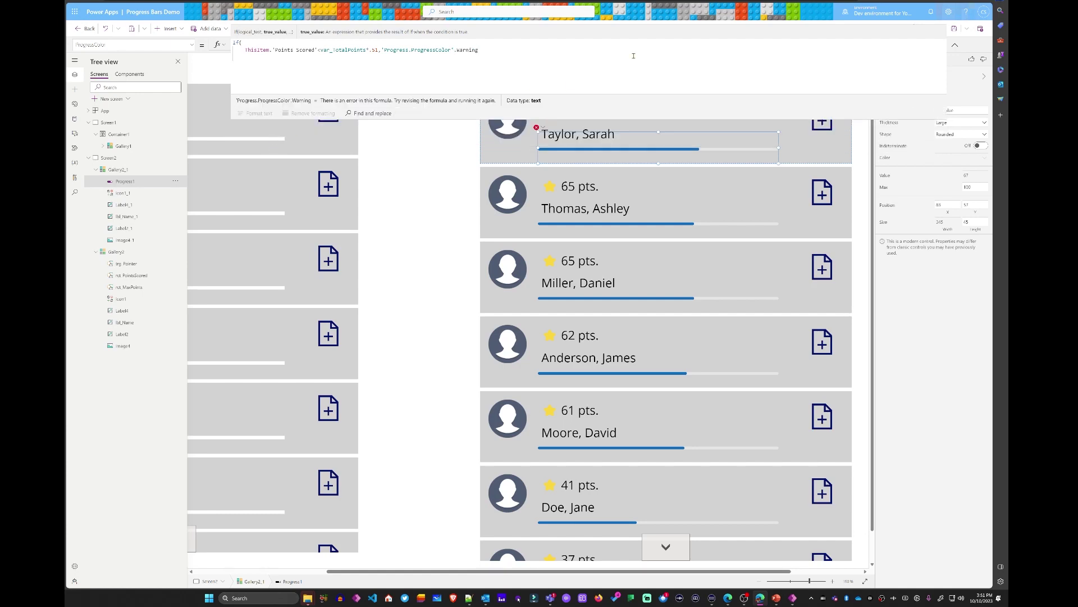
text(,)
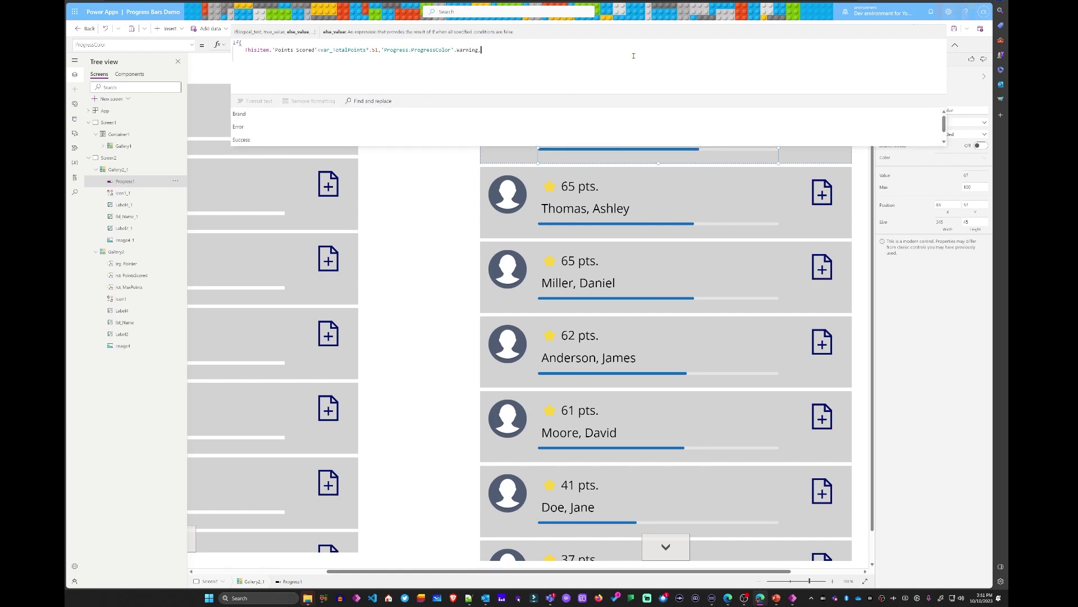
text('Progress.ProgressColor')
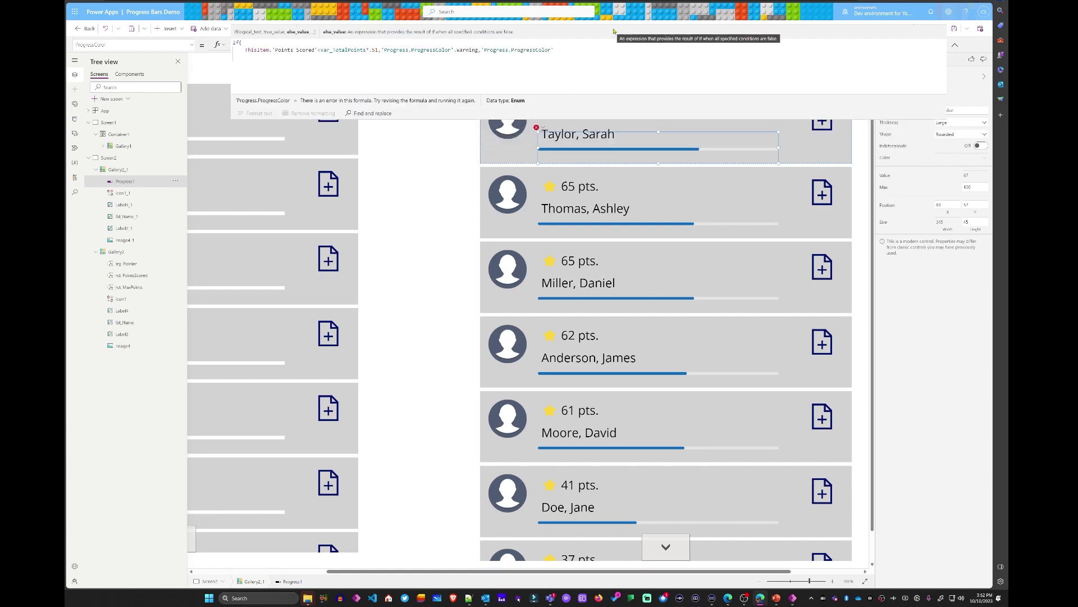
text(.S)
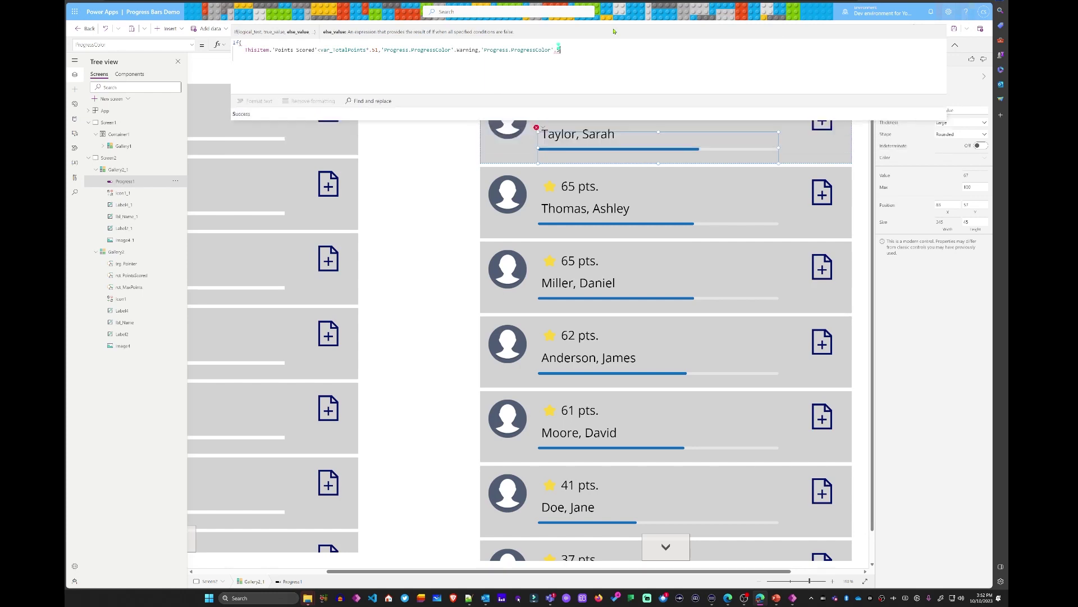
key(Tab)
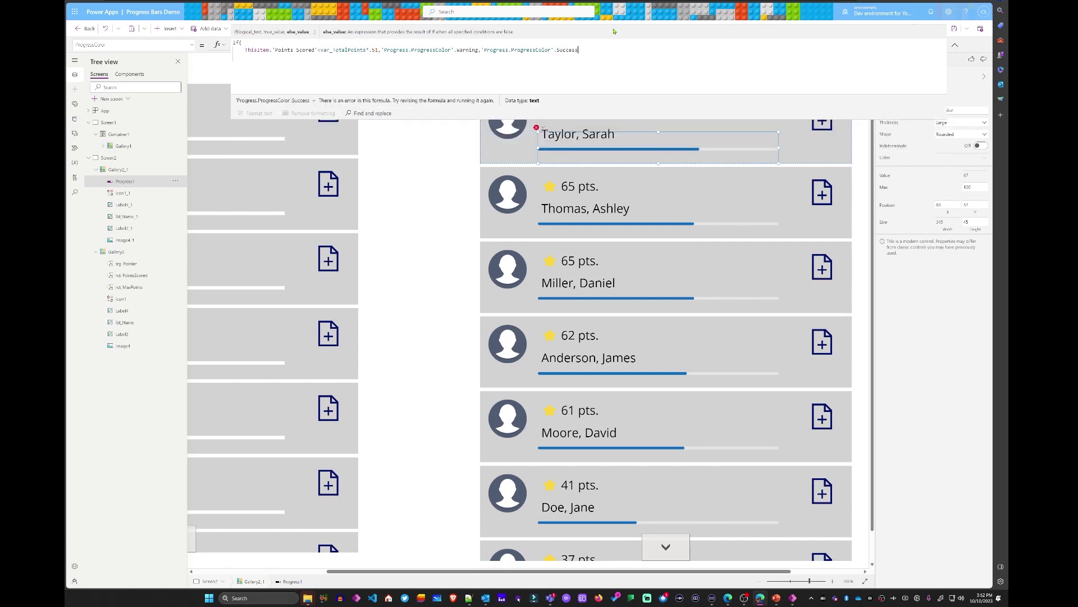
text())
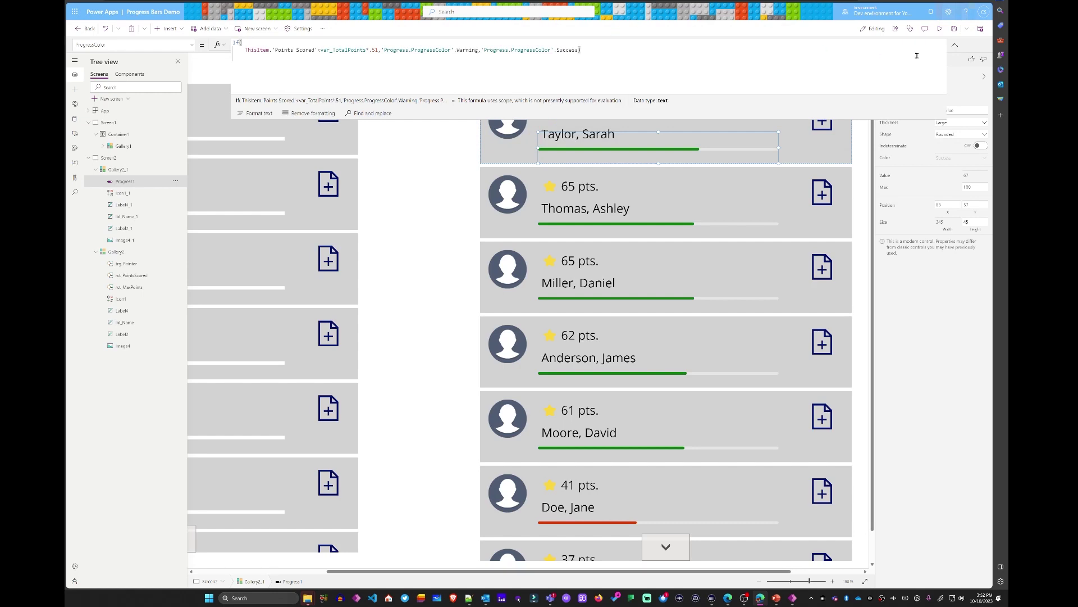
click(955, 46)
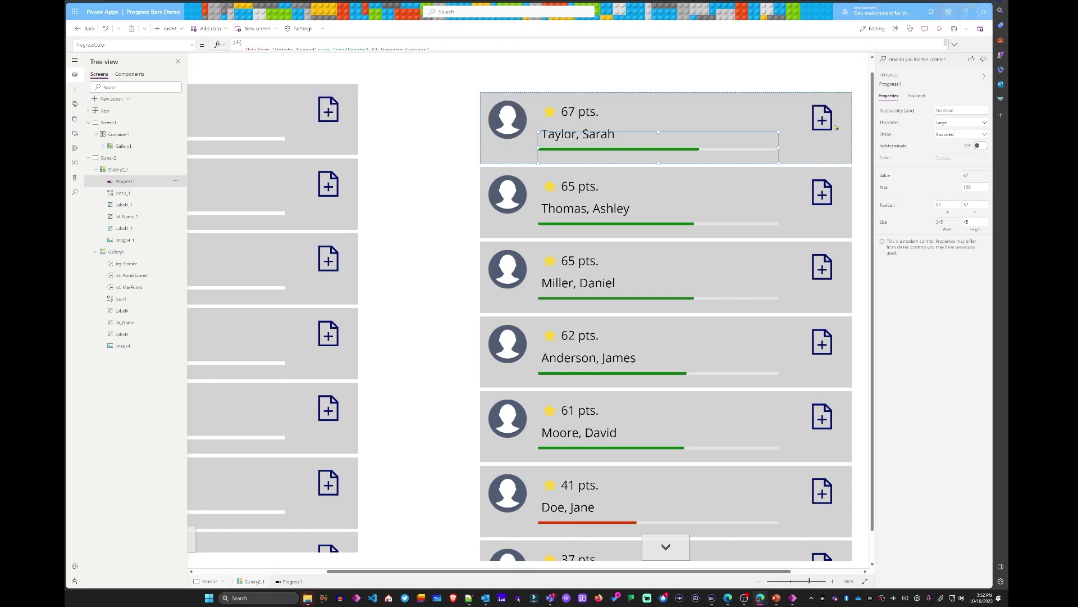
Step: Preview the app, check the progress bar colors across all rows of the modern-control gallery, and leave the preview
click(940, 28)
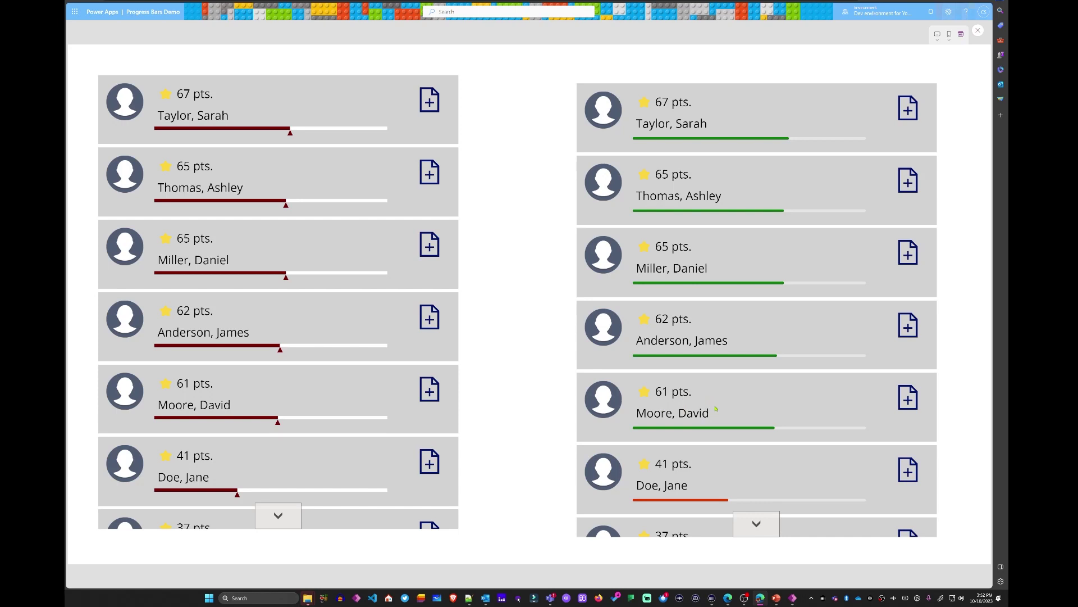
scroll(716, 410, down, 5)
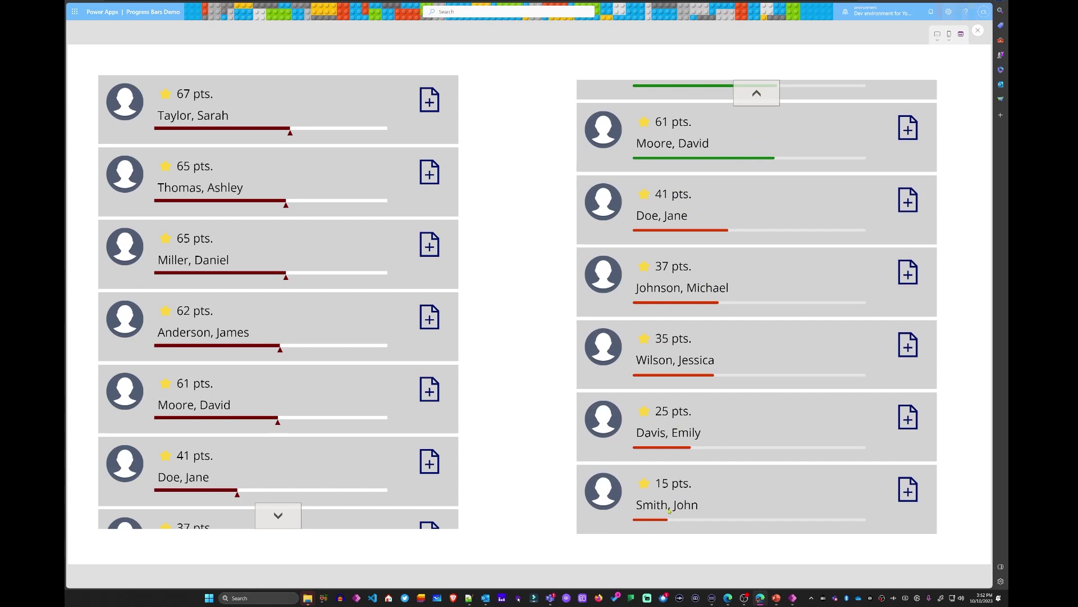
scroll(669, 512, up, 4)
scroll(669, 512, up, 2)
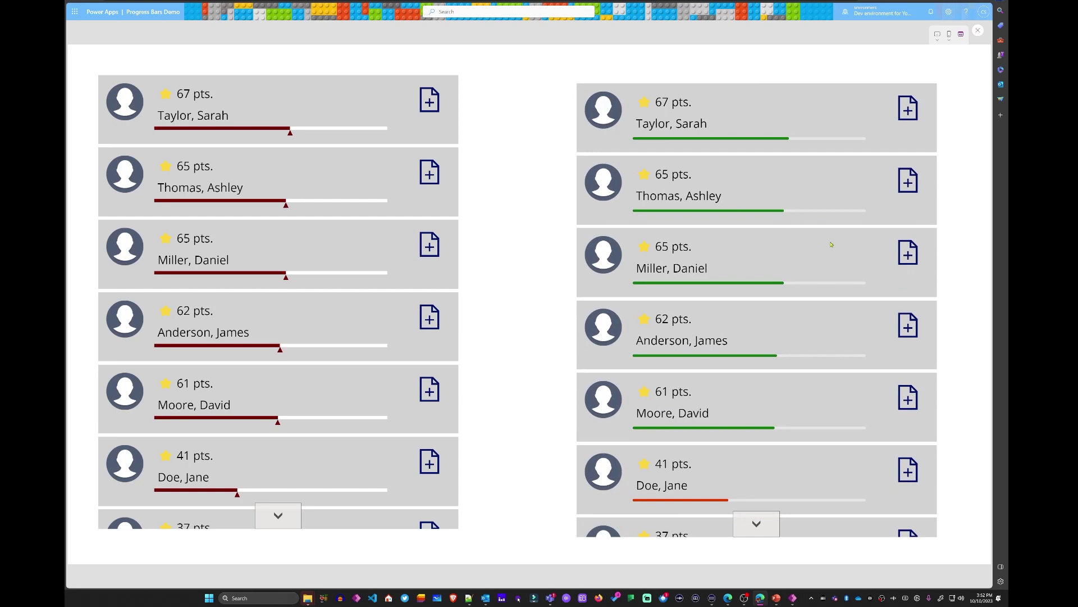
click(979, 31)
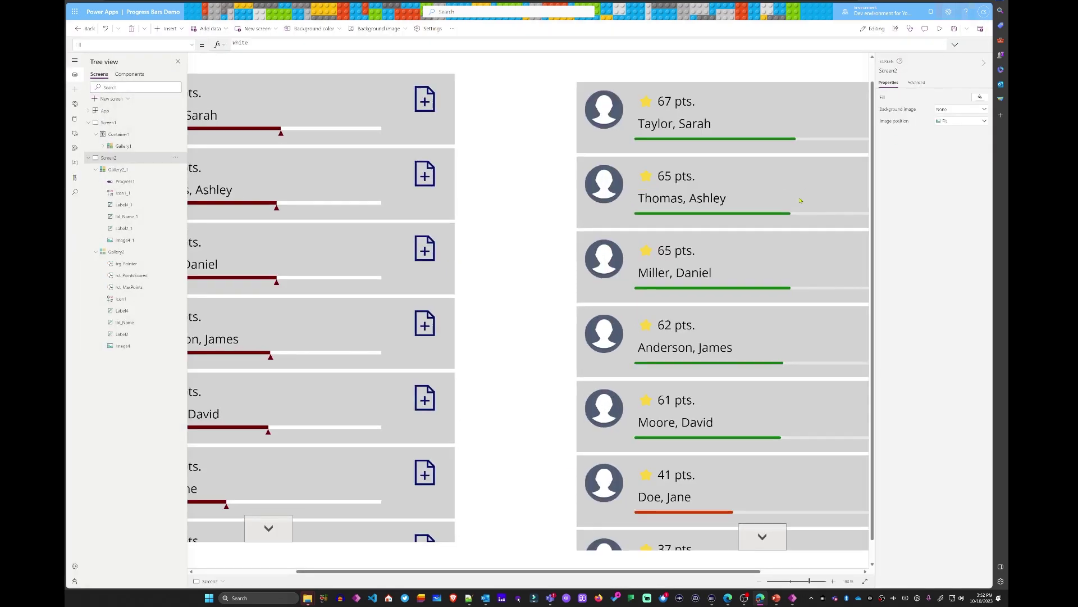
Step: Color the points-scored rectangle with an If formula: Color.Red below var_TotalPoints*.33, Color.Yellow below var_TotalPoints*.51, otherwise Color.DarkGreen
scroll(755, 264, down, 1)
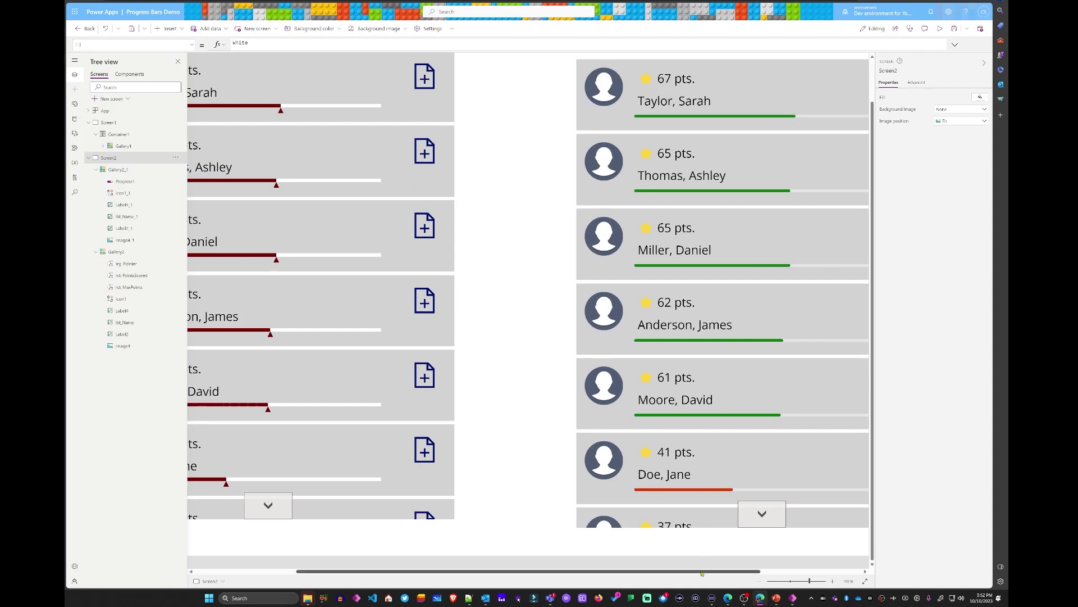
drag(702, 573, 600, 573)
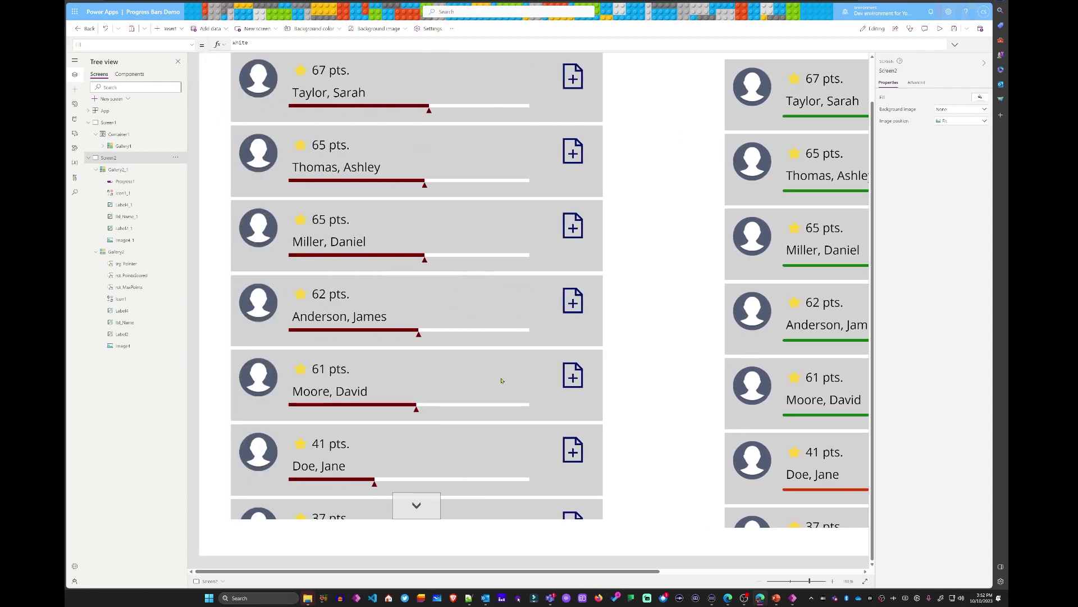
scroll(505, 321, up, 2)
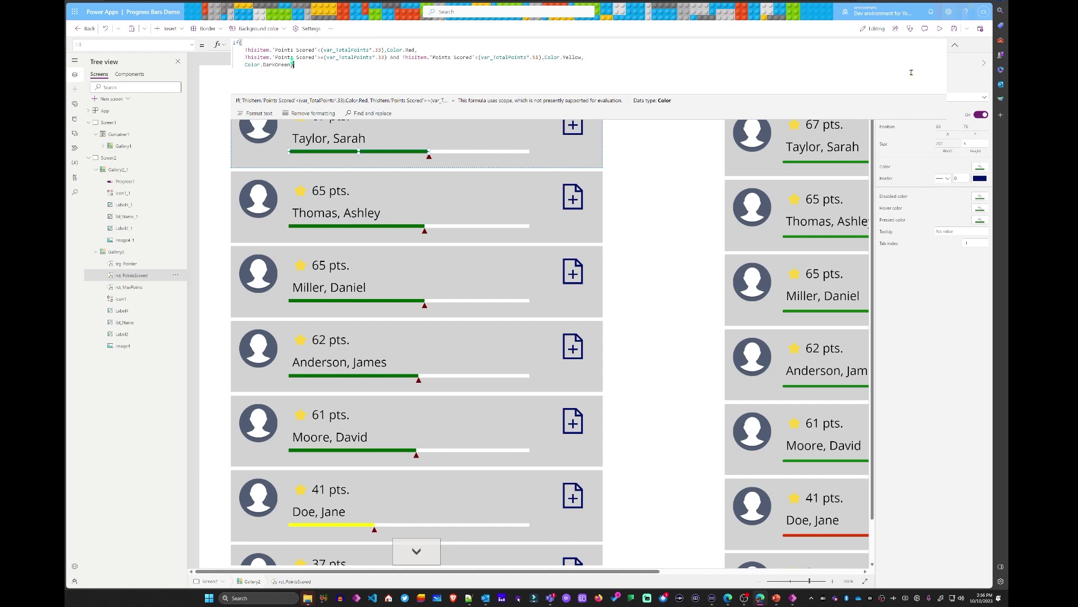
click(957, 47)
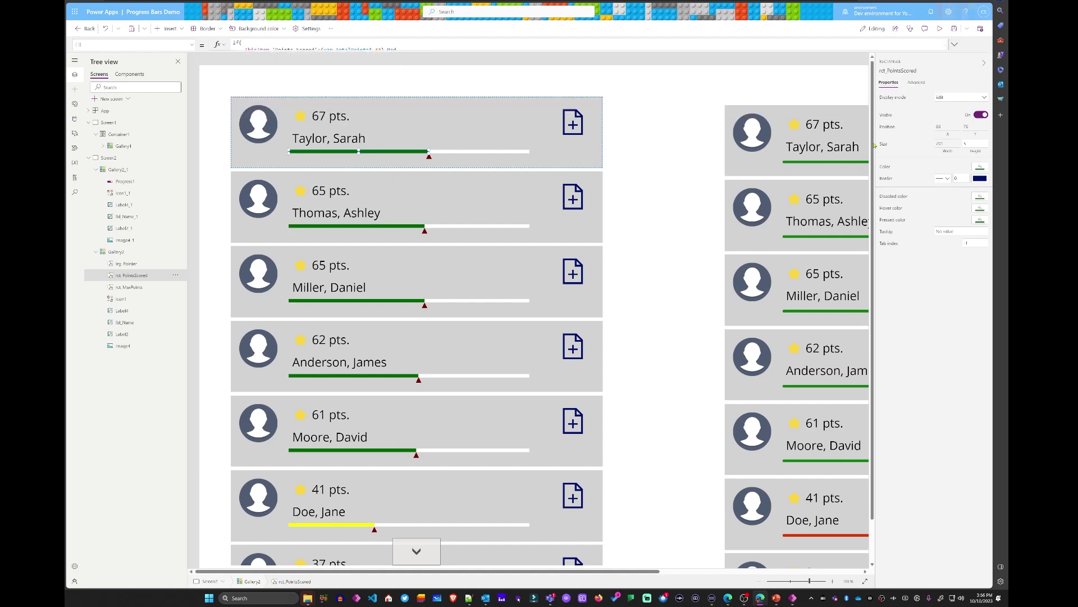
Step: Preview the app and compare the bar colors across the lower-scoring rows of both galleries
click(940, 28)
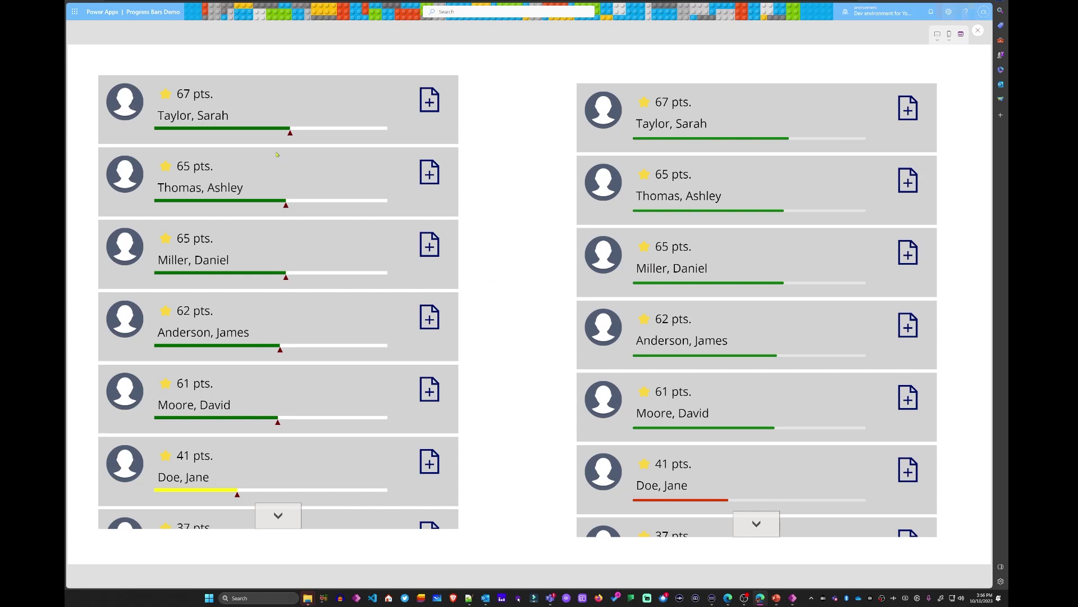
scroll(354, 237, down, 3)
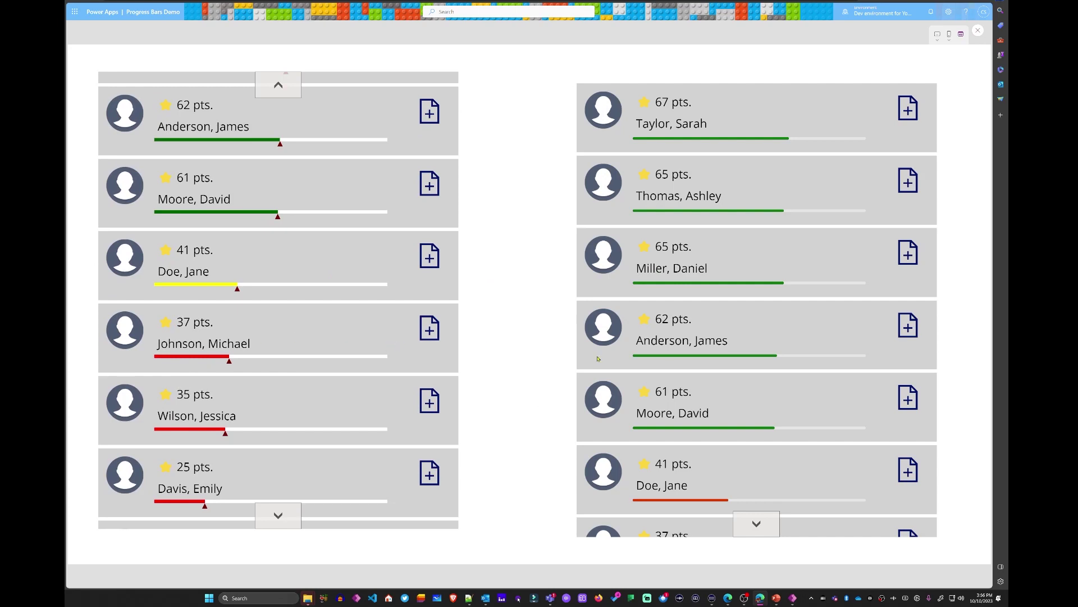
scroll(716, 366, down, 4)
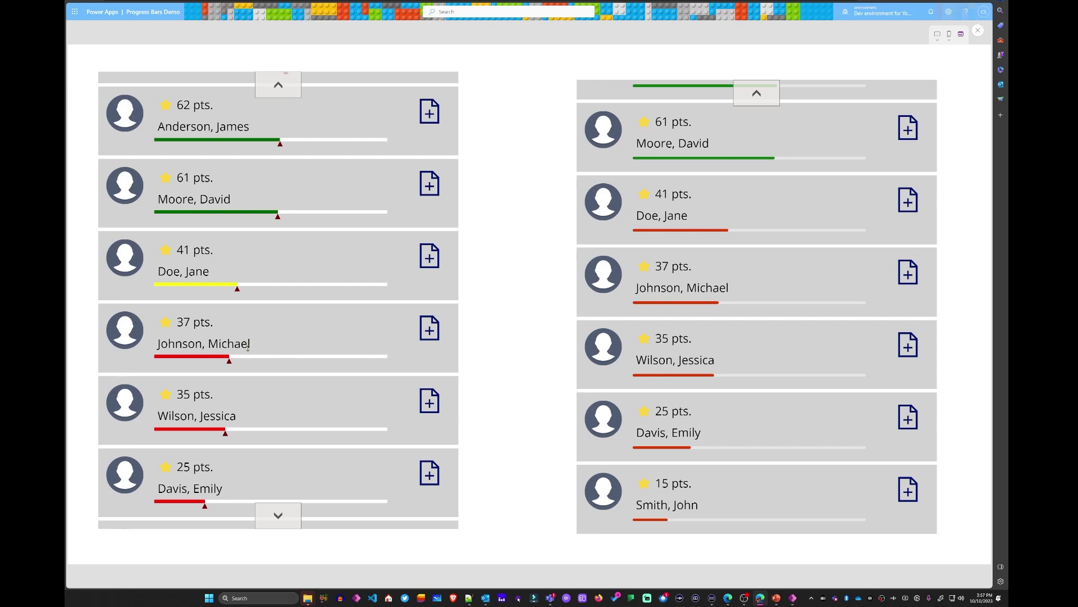
Step: Add training points to the 37-point row of the rectangle gallery and check that row's bar in the modern-control gallery
click(428, 328)
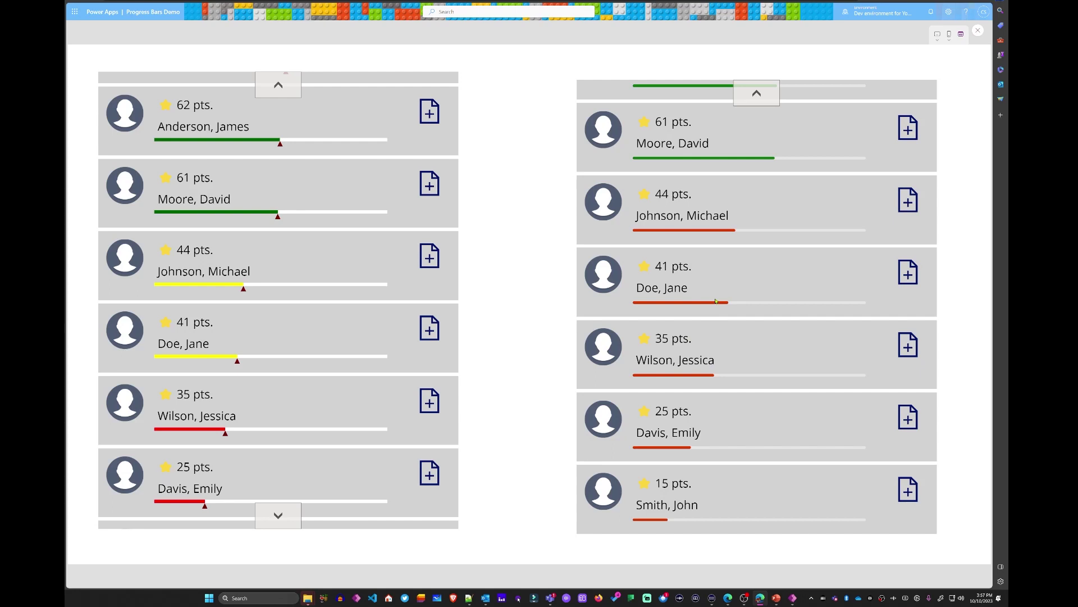
scroll(716, 301, up, 2)
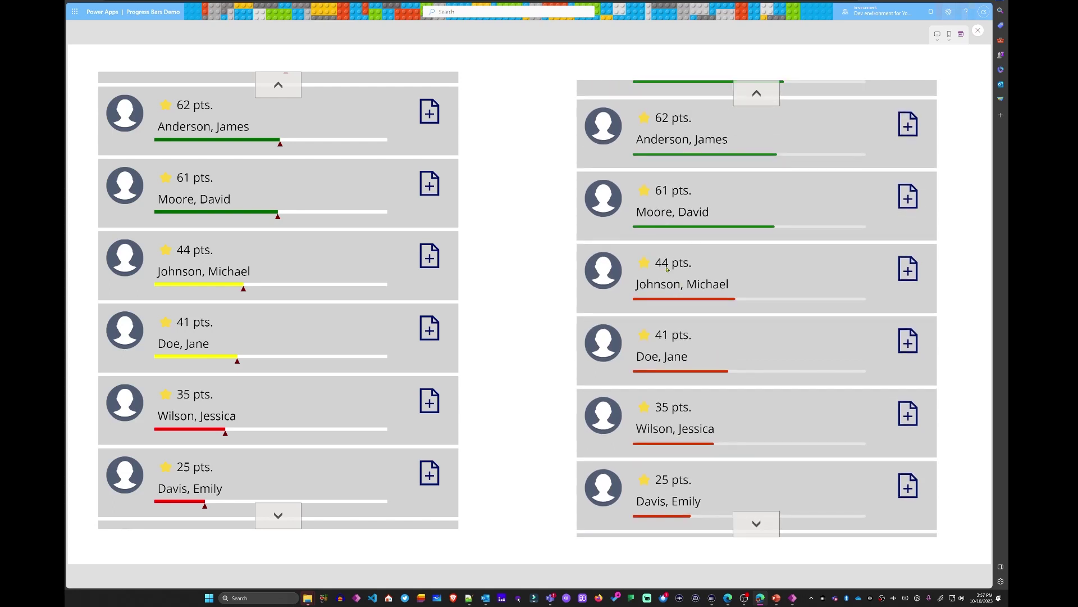
scroll(668, 268, down, 2)
scroll(675, 210, up, 8)
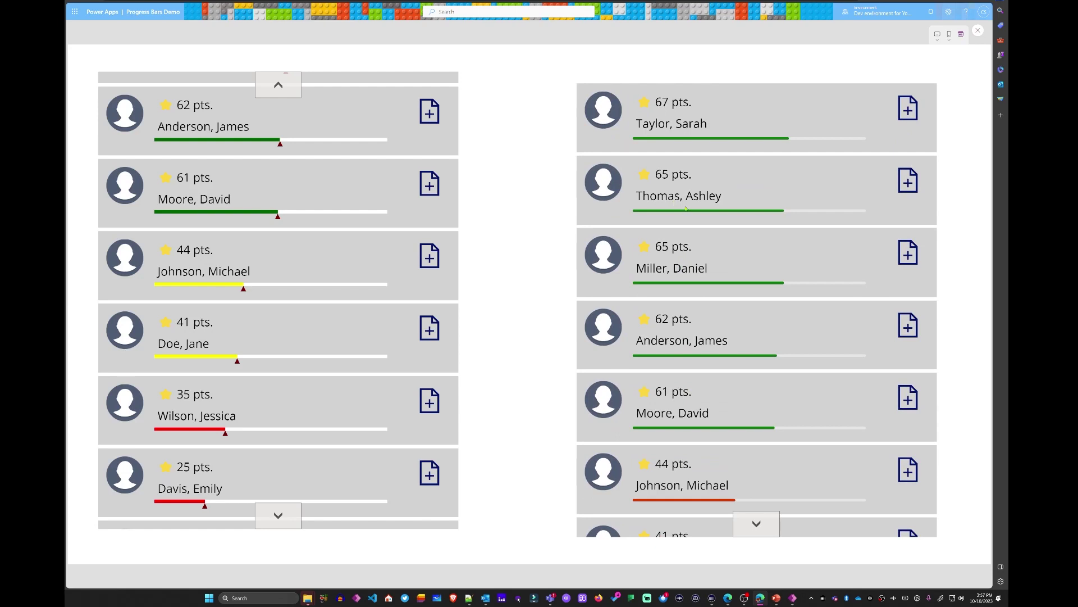
scroll(685, 208, down, 5)
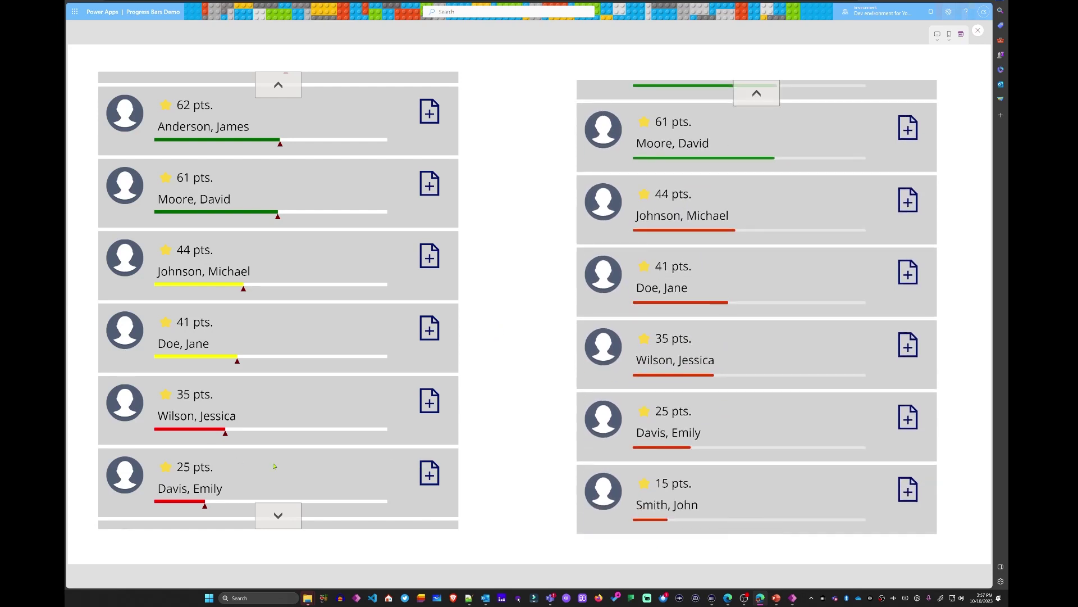
Step: Add training points to the 35-point row of the rectangle gallery, compare the bars in both galleries, and leave the preview
click(430, 405)
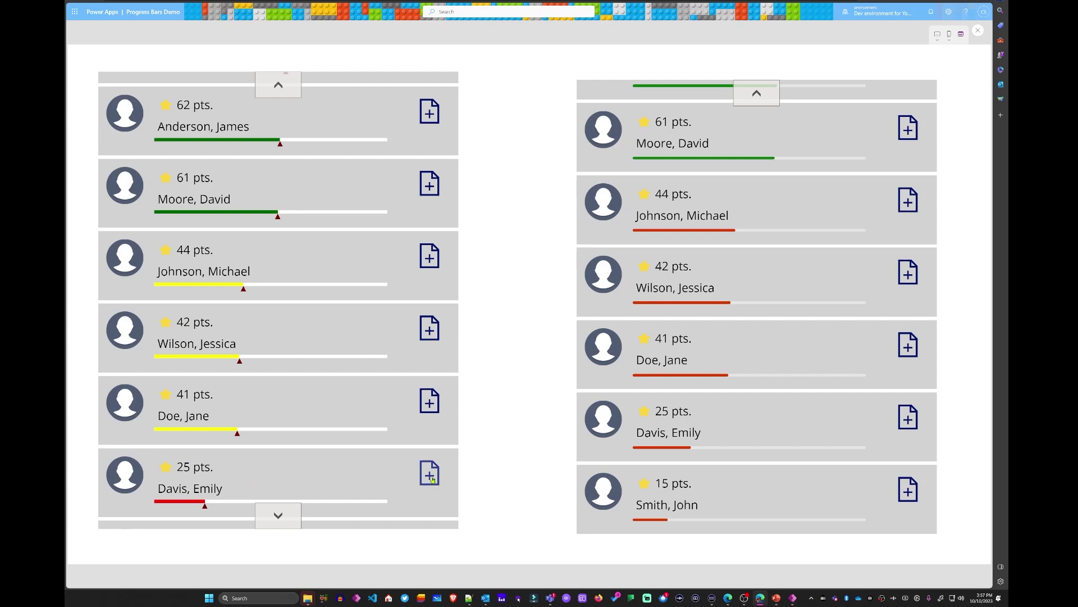
scroll(433, 478, down, 2)
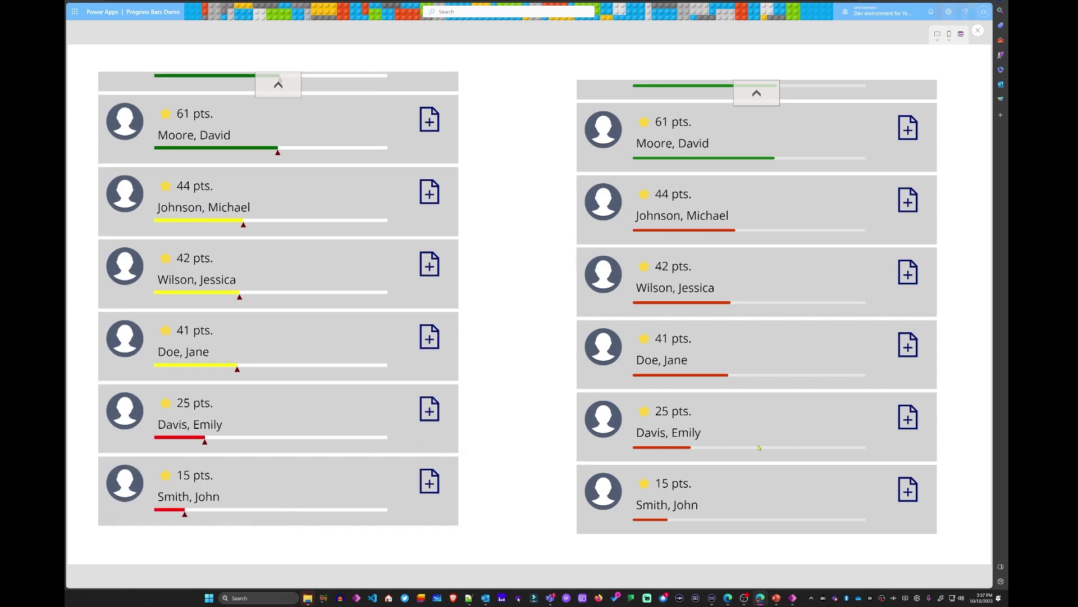
scroll(713, 141, up, 5)
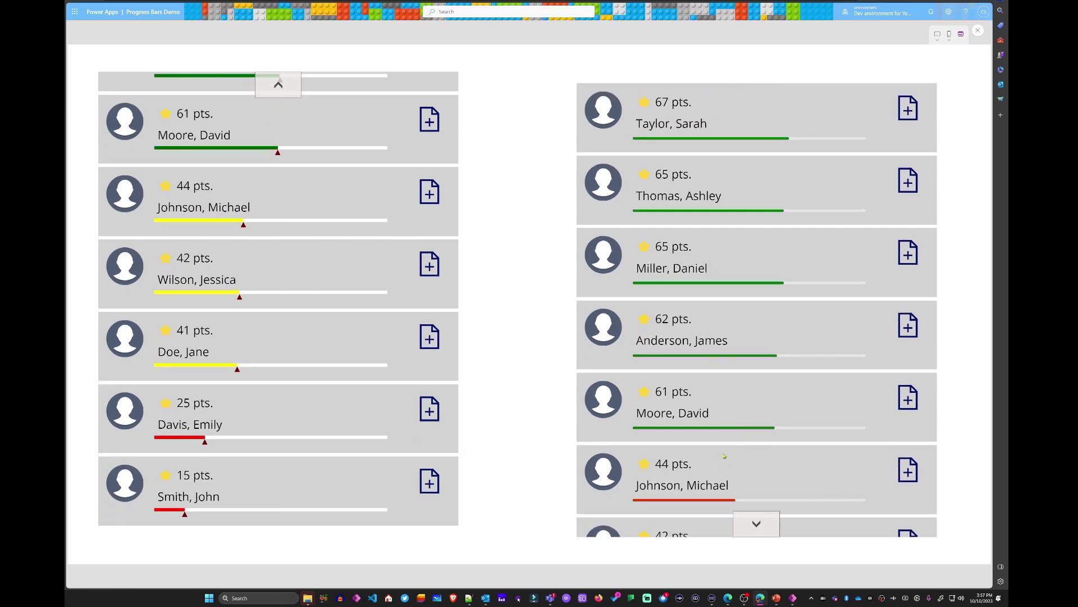
scroll(725, 466, down, 5)
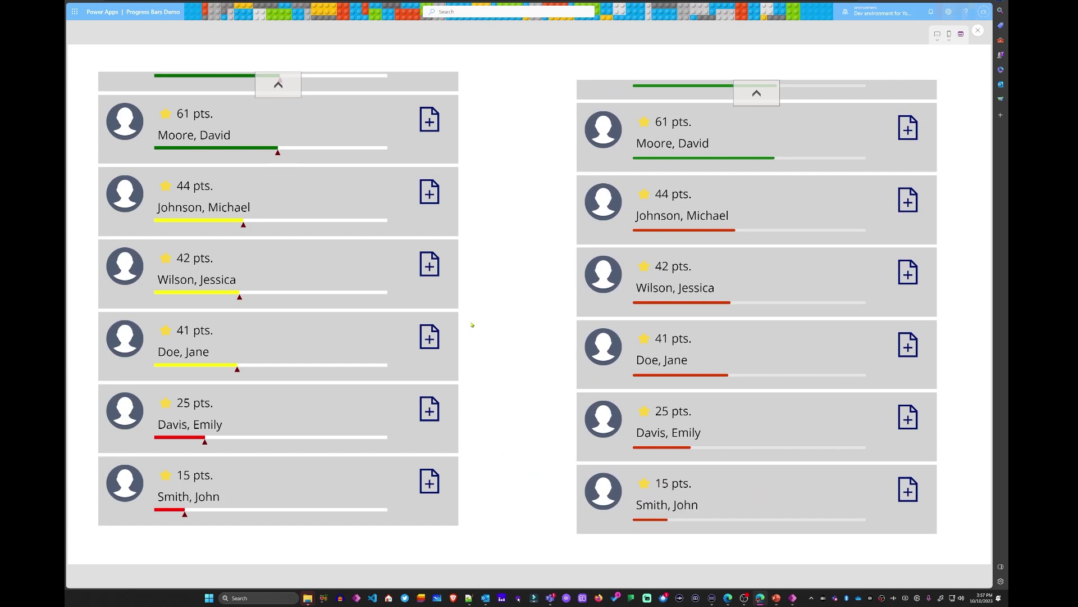
click(978, 31)
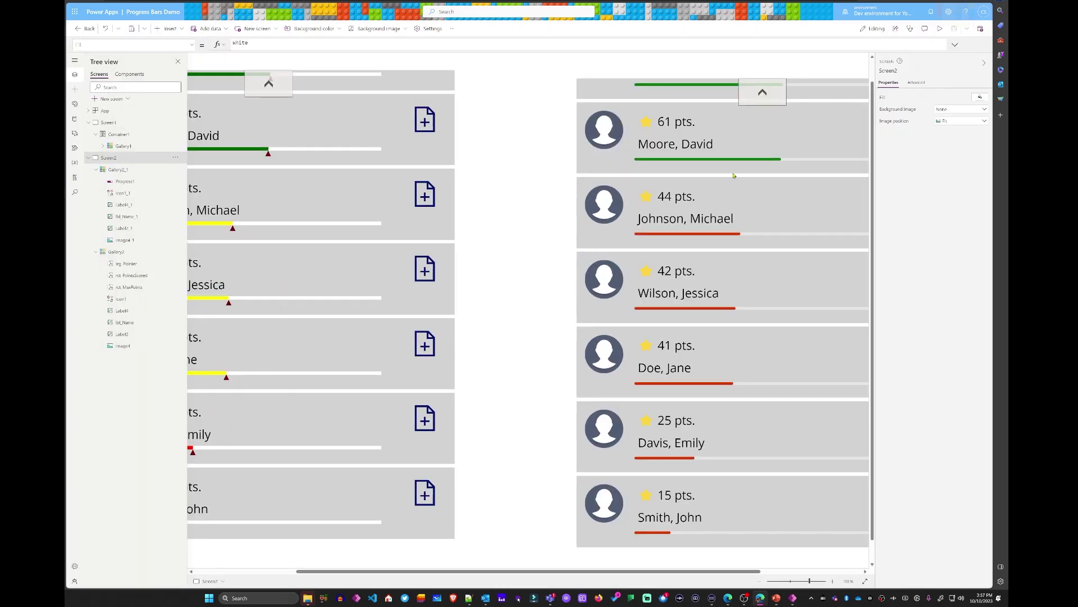
Step: Select the modern progress bar in the first row, view the available themes, and fit the whole screen in the editing area
scroll(730, 221, up, 5)
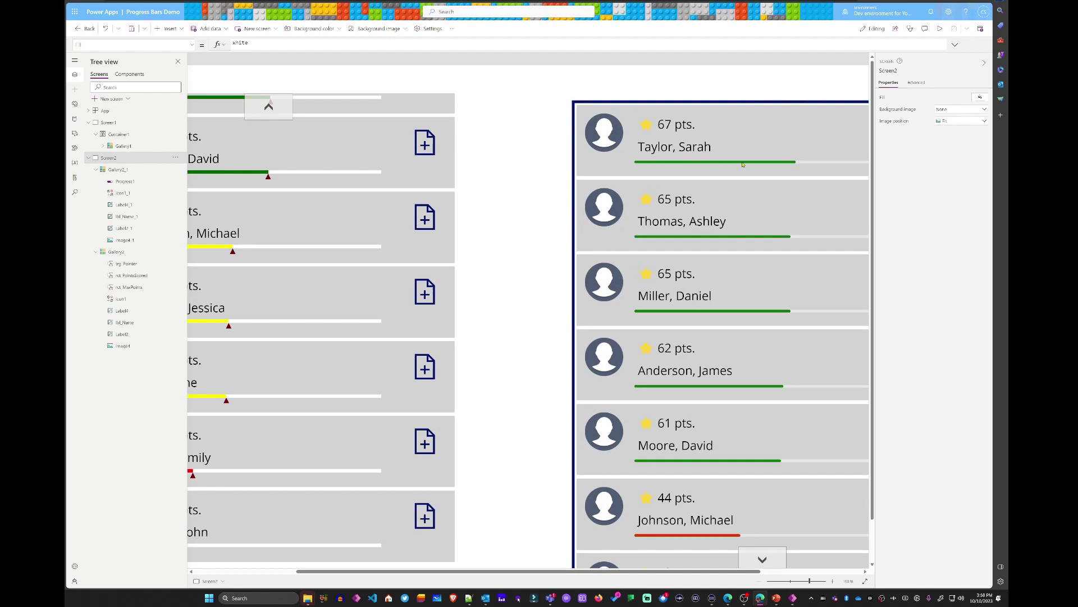
click(705, 162)
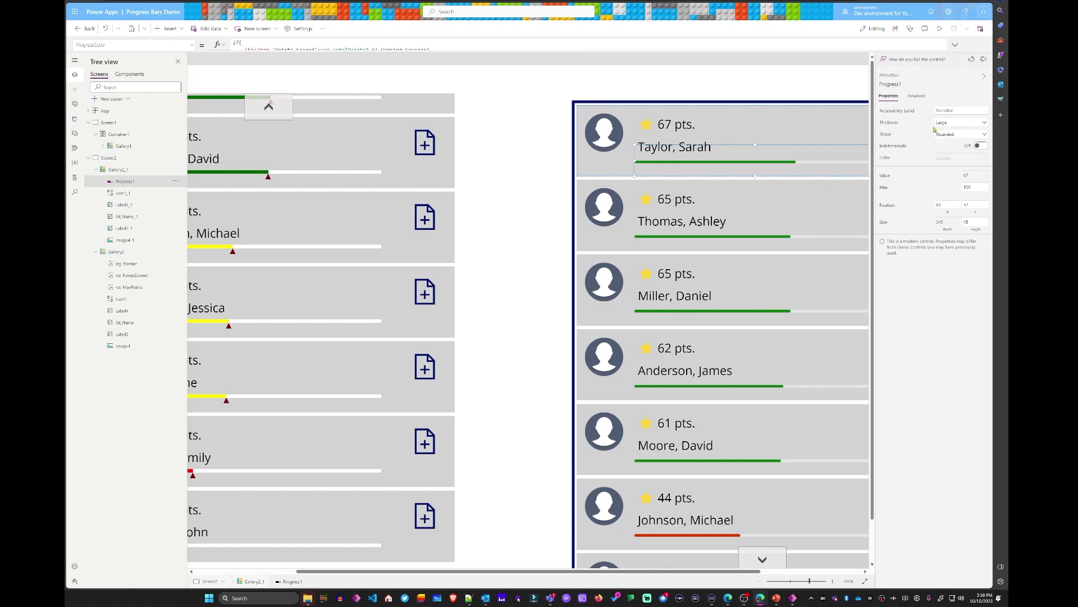
click(74, 104)
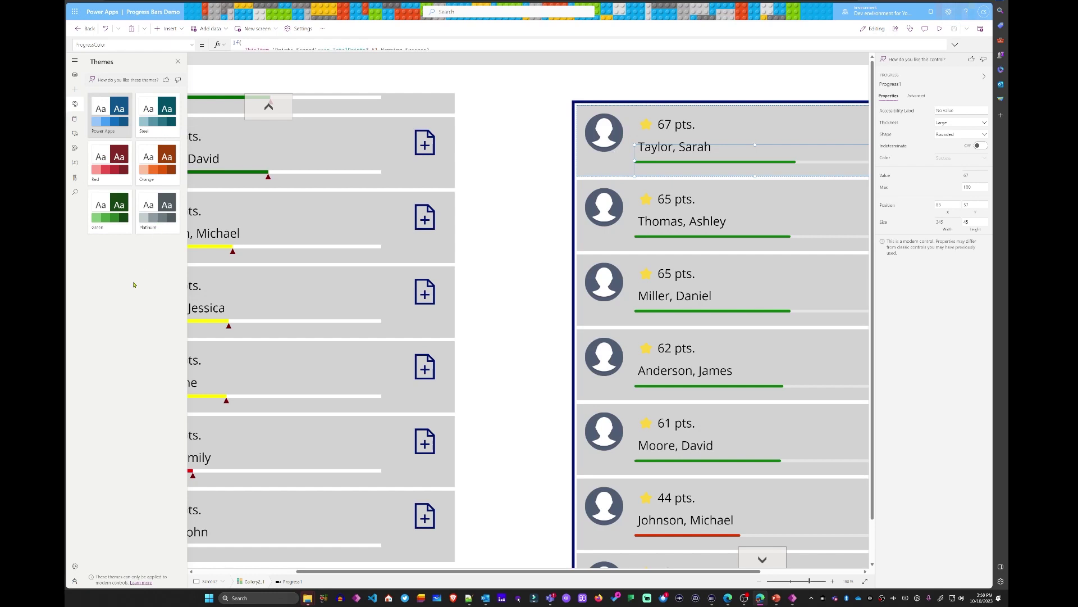
click(179, 62)
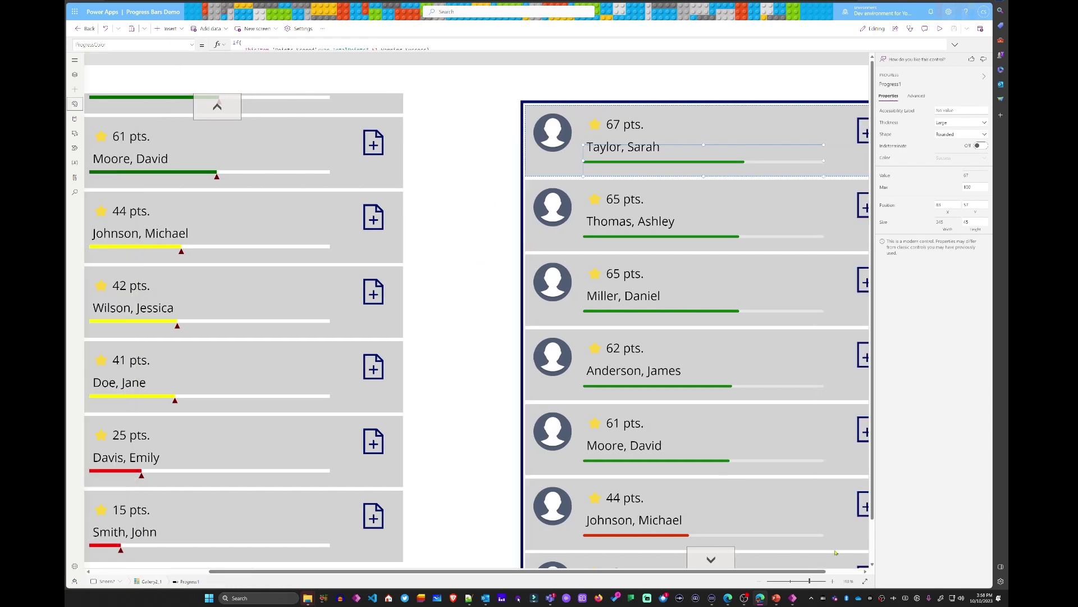
click(865, 581)
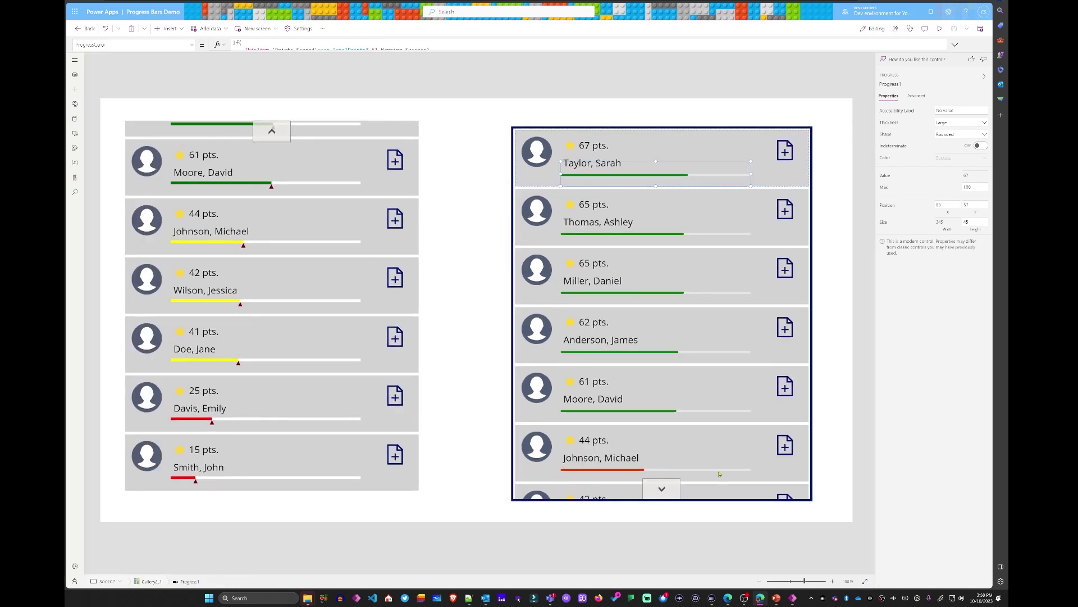